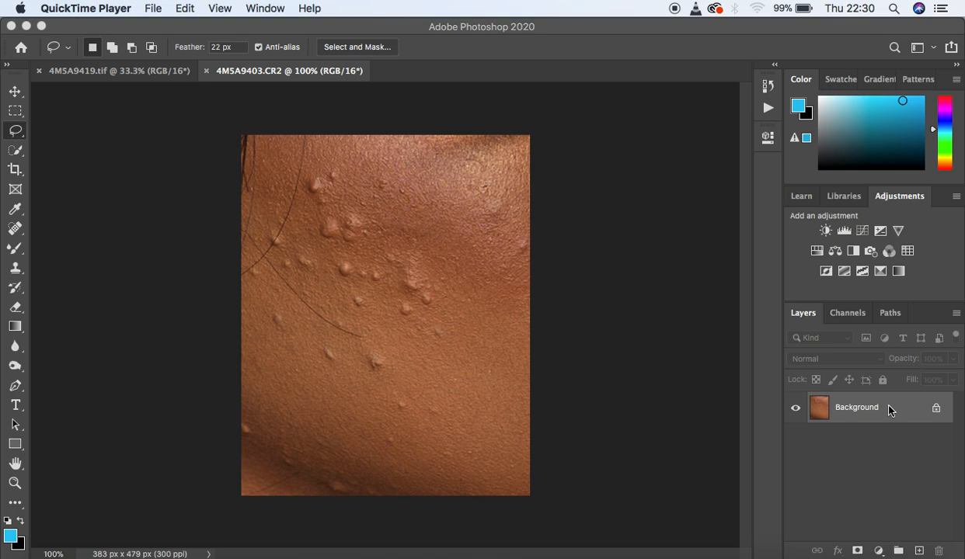
# Step: Duplicate the Background layer of the skin close-up to retouch on a copy
pyautogui.click(696, 338)
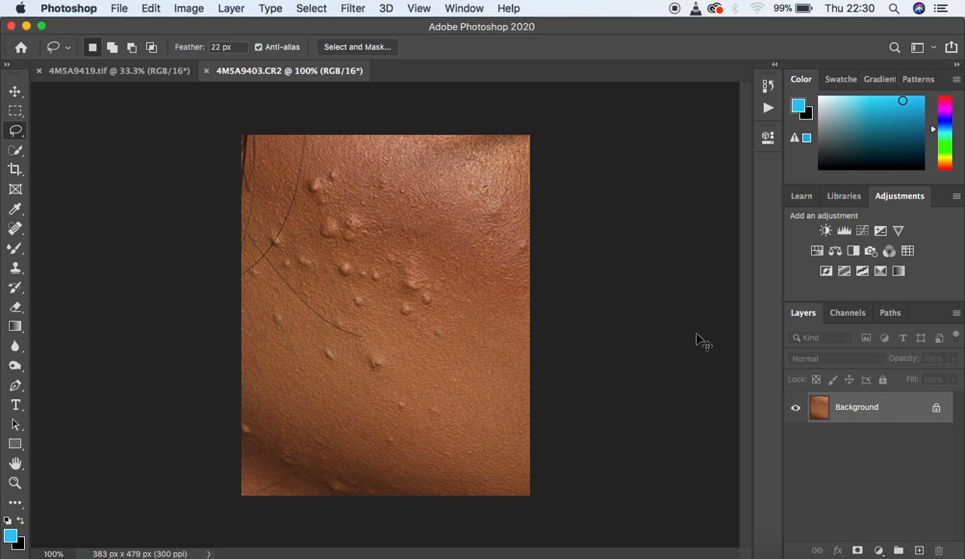
pyautogui.press('super+j')
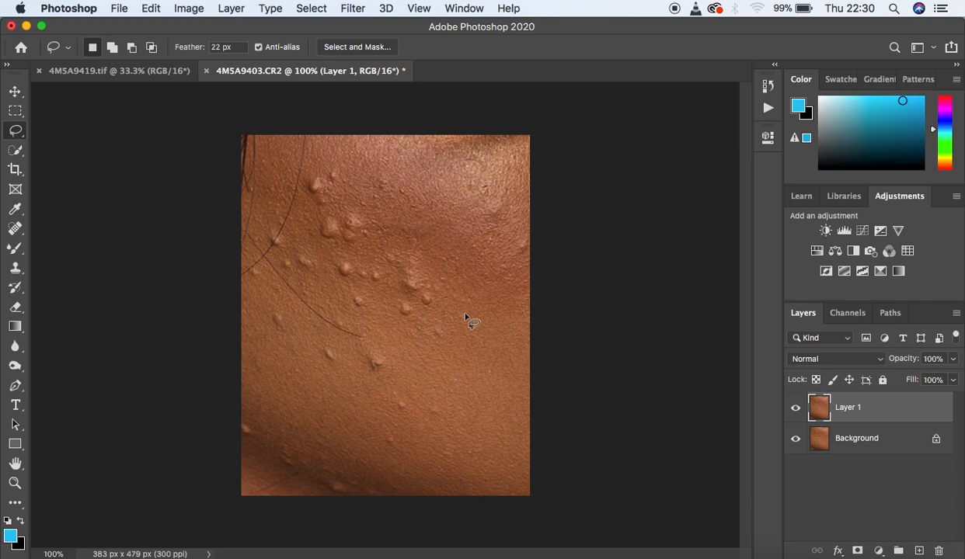
pyautogui.press('F6')
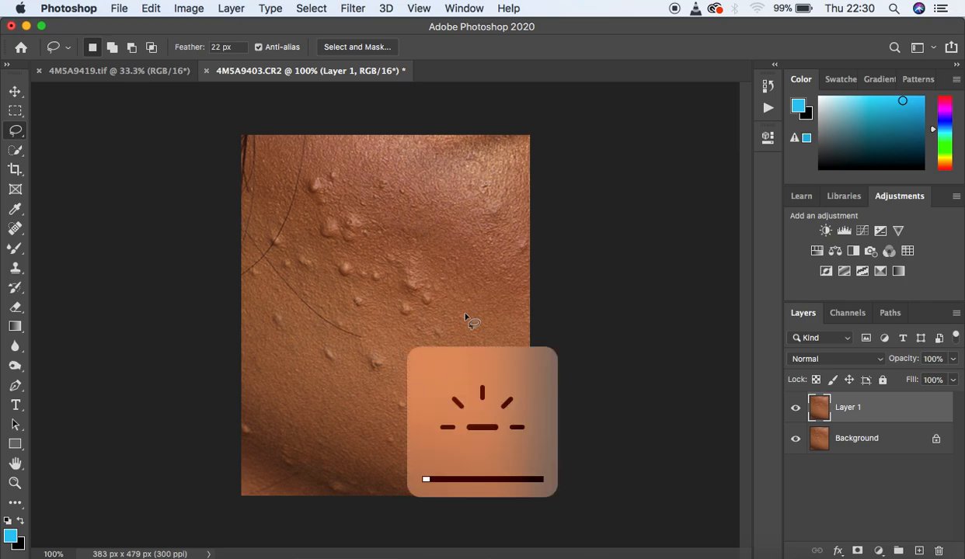
pyautogui.press('F6')
pyautogui.press('F2')
pyautogui.press('F2')
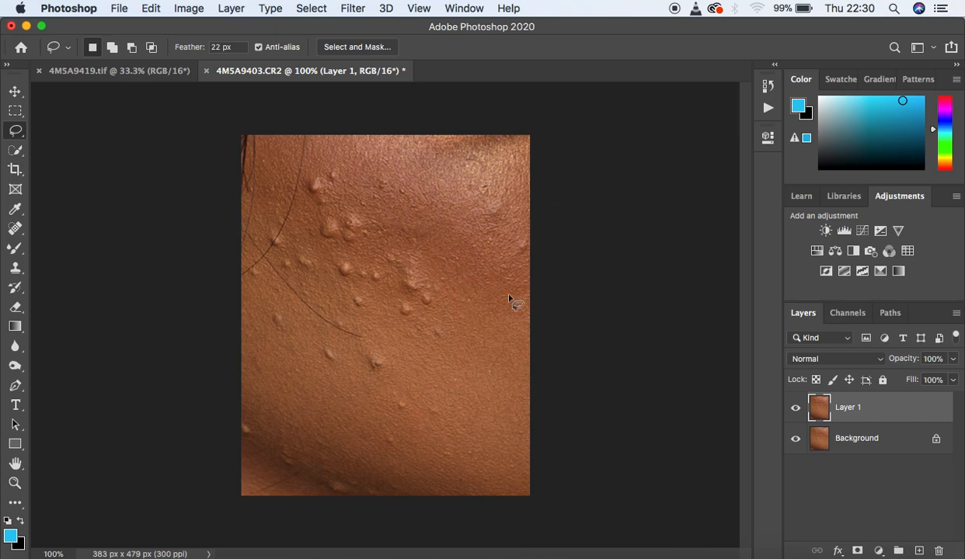
pyautogui.press('super+plus')
pyautogui.press('super+minus')
pyautogui.press('super+plus')
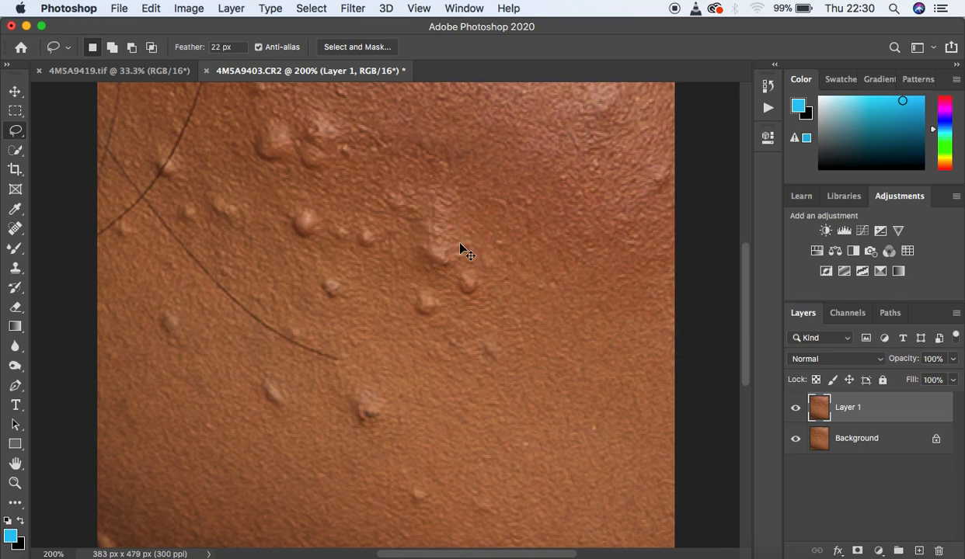
pyautogui.press('super+minus')
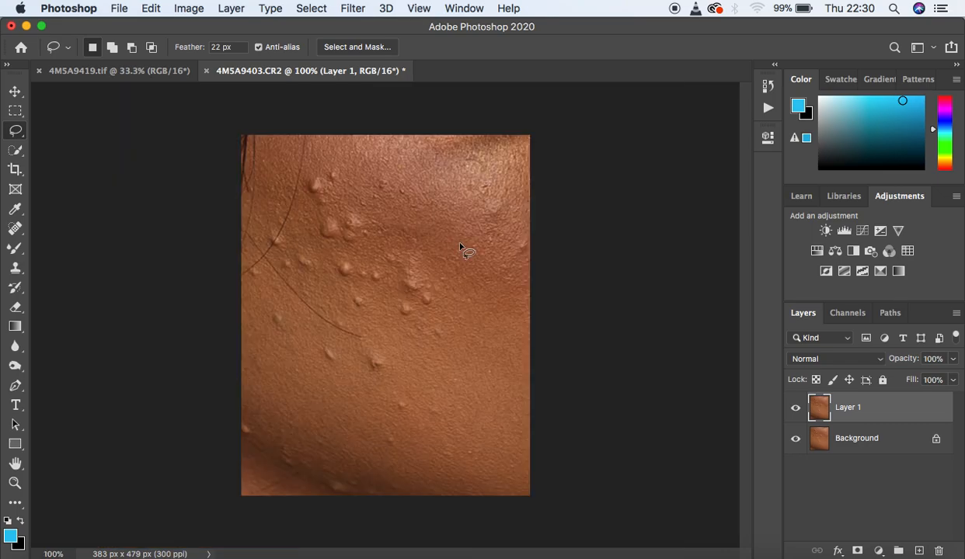
# Step: Activate the Spot Healing Brush tool in Content-Aware mode
pyautogui.click(20, 229)
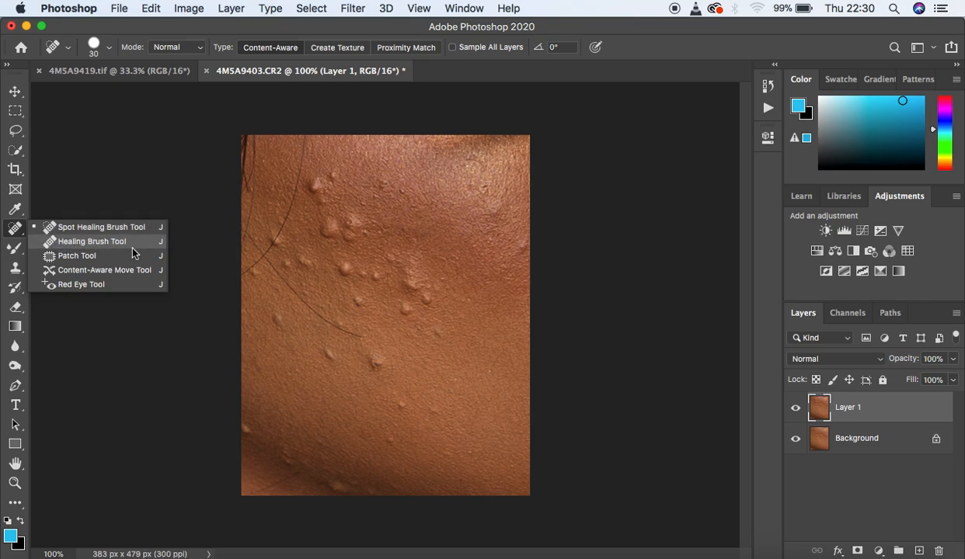
pyautogui.click(14, 272)
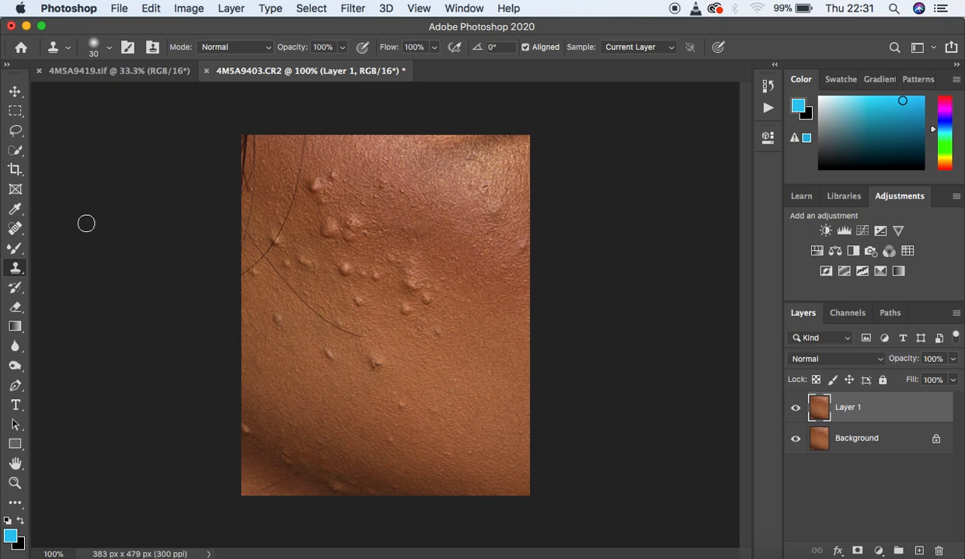
pyautogui.click(16, 229)
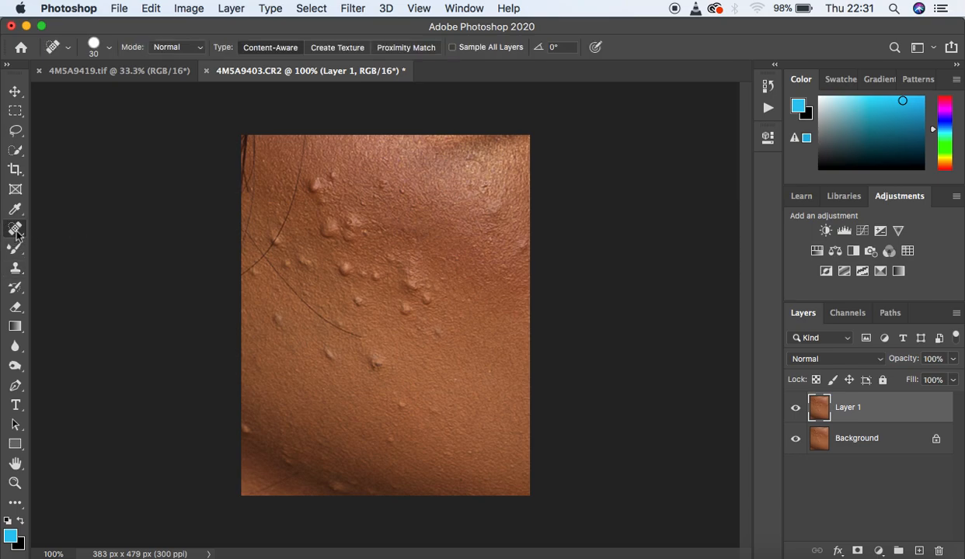
pyautogui.rightClick(15, 229)
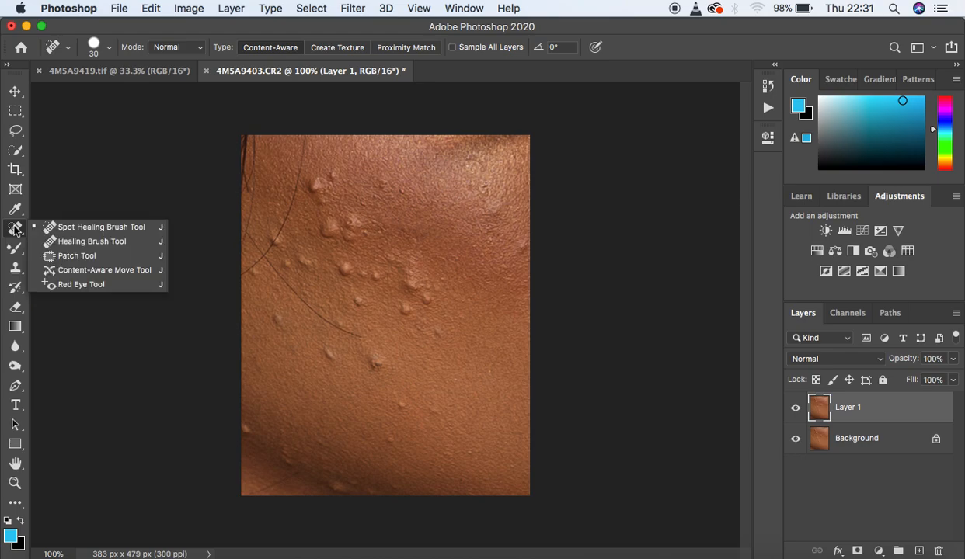
pyautogui.click(66, 227)
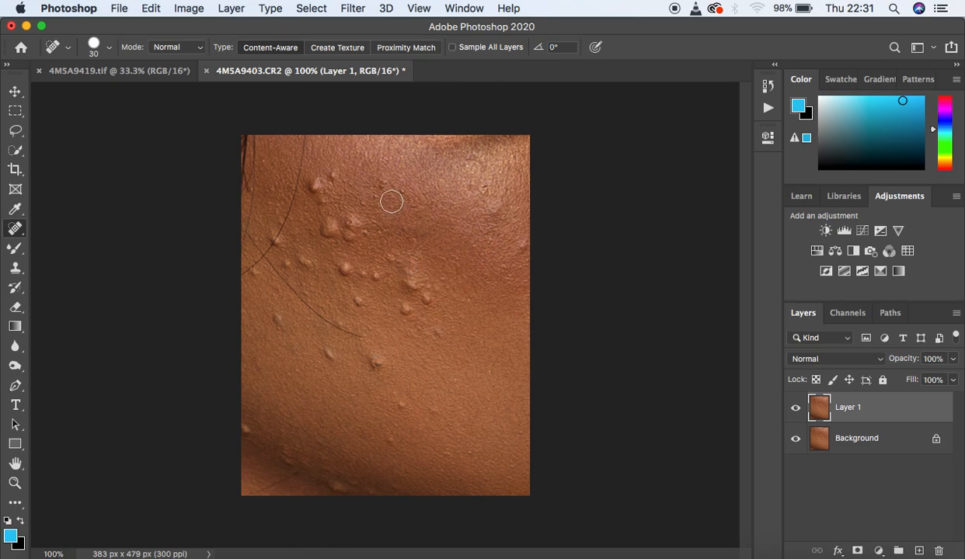
# Step: Set the Spot Healing Brush size to 25
pyautogui.press('[')
pyautogui.press('[')
pyautogui.press('[')
pyautogui.press(']')
pyautogui.press(']')
pyautogui.press(']')
pyautogui.press('[')
pyautogui.press('capslock')
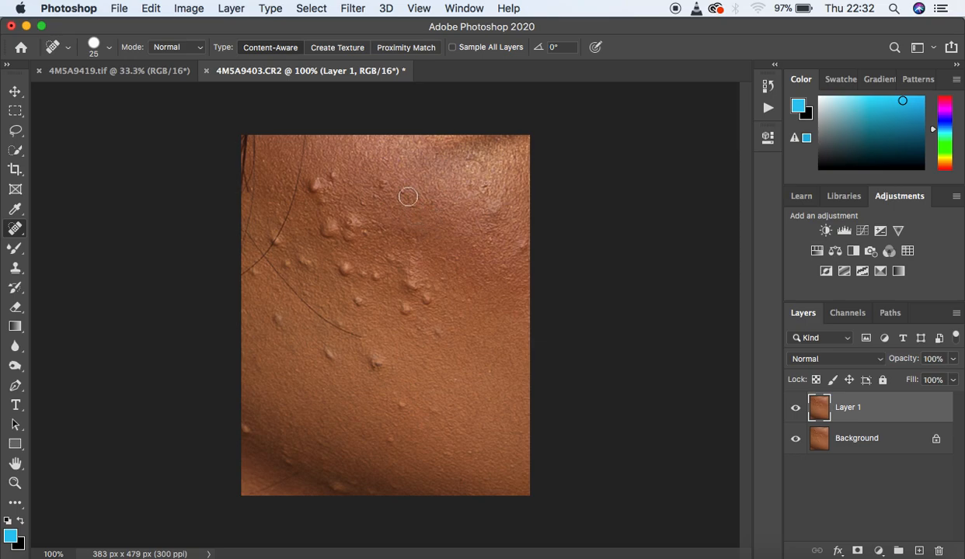
pyautogui.press('[')
pyautogui.press('[')
pyautogui.press('[')
pyautogui.press(']')
pyautogui.press('[')
pyautogui.press(']')
pyautogui.press('super+plus')
pyautogui.press('super+minus')
pyautogui.press('super+minus')
pyautogui.press('super+plus')
# Step: Try removing the large bump on the upper cheek with the Spot Healing Brush at size 45, and undo the attempt
pyautogui.press(']')
pyautogui.press(']')
pyautogui.press(']')
pyautogui.press(']')
pyautogui.press(']')
pyautogui.press(']')
pyautogui.click(329, 230)
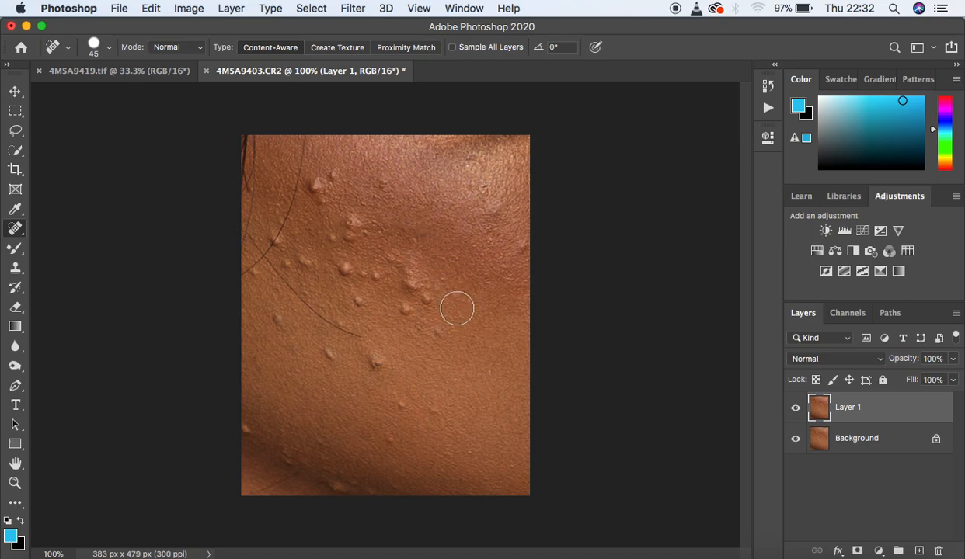
pyautogui.press('super+equal')
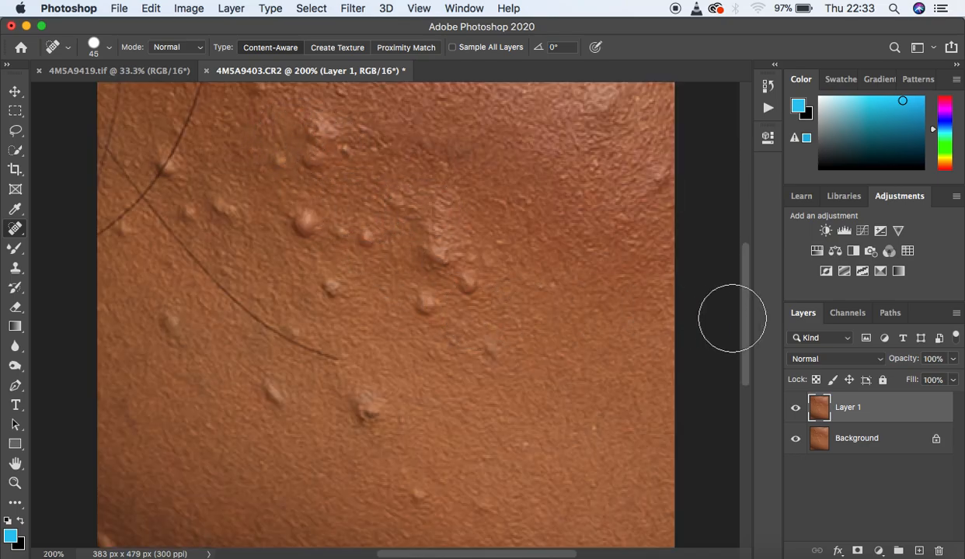
pyautogui.moveTo(745, 301); pyautogui.dragTo(746, 288)
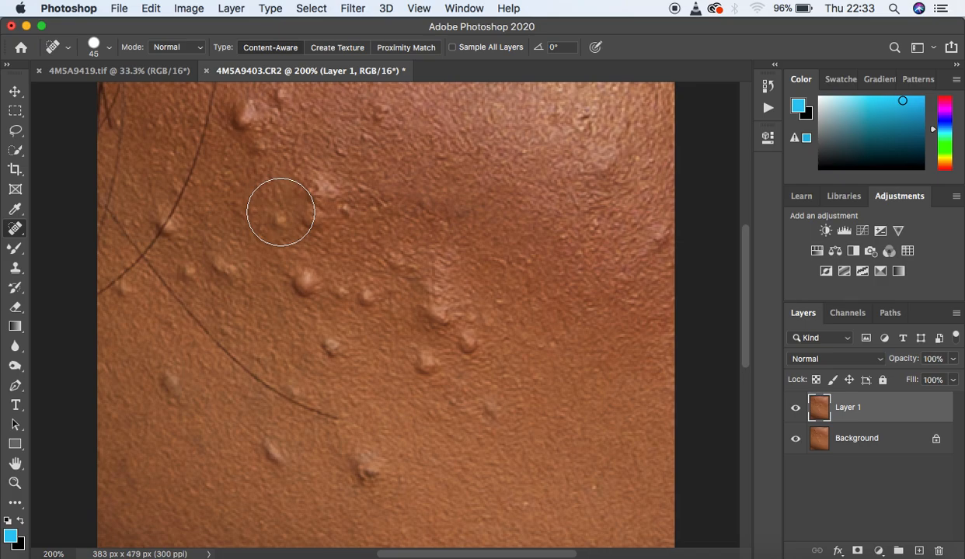
pyautogui.press('super+z')
pyautogui.press('super+z')
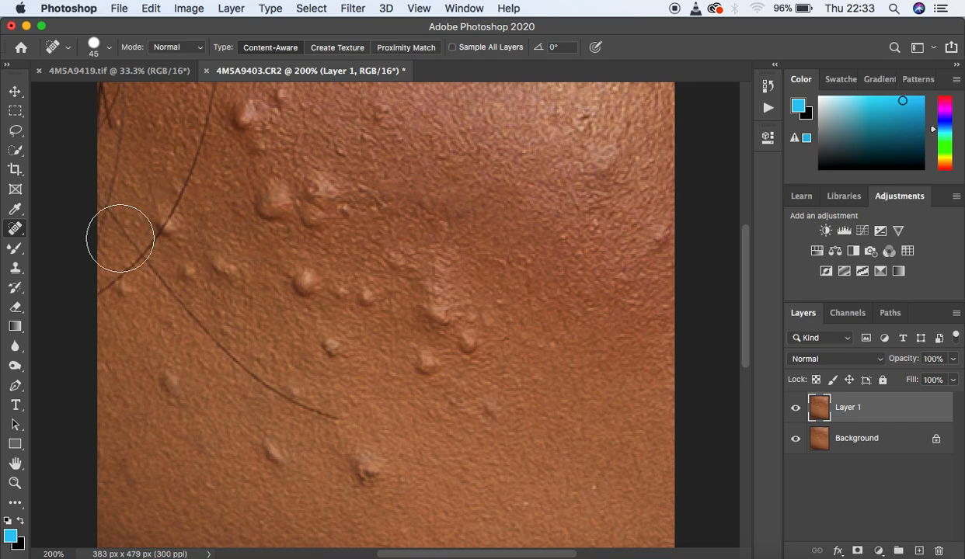
# Step: Shrink the Spot Healing Brush to size 7
pyautogui.rightClick(18, 230)
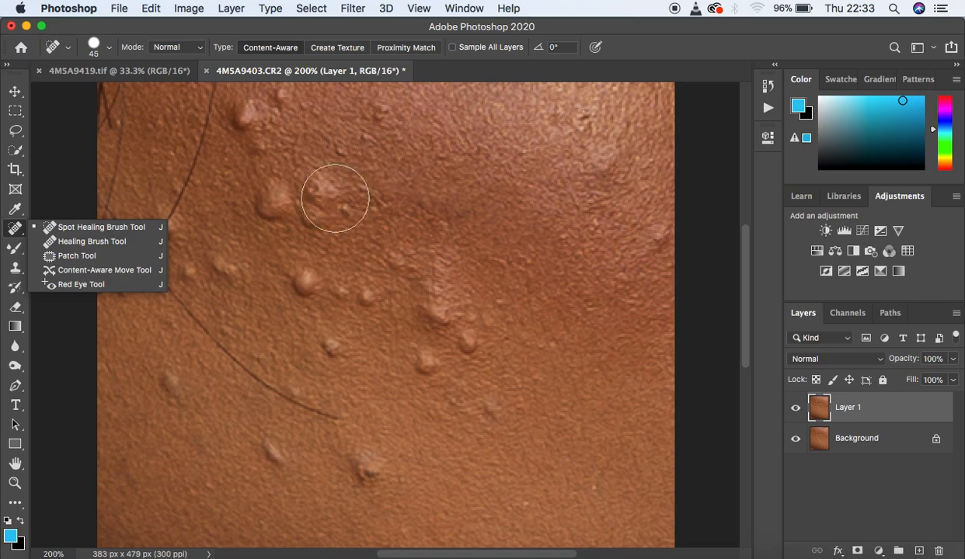
pyautogui.press('[')
pyautogui.press('[')
pyautogui.press('[')
pyautogui.press('[')
pyautogui.press('[')
pyautogui.press('[')
pyautogui.press('[')
pyautogui.press('[')
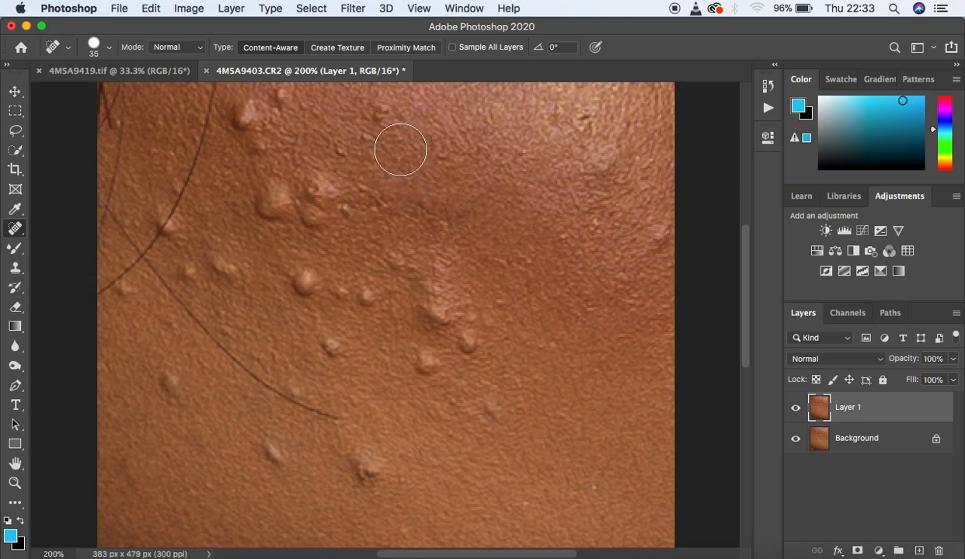
pyautogui.press('[')
pyautogui.press('[')
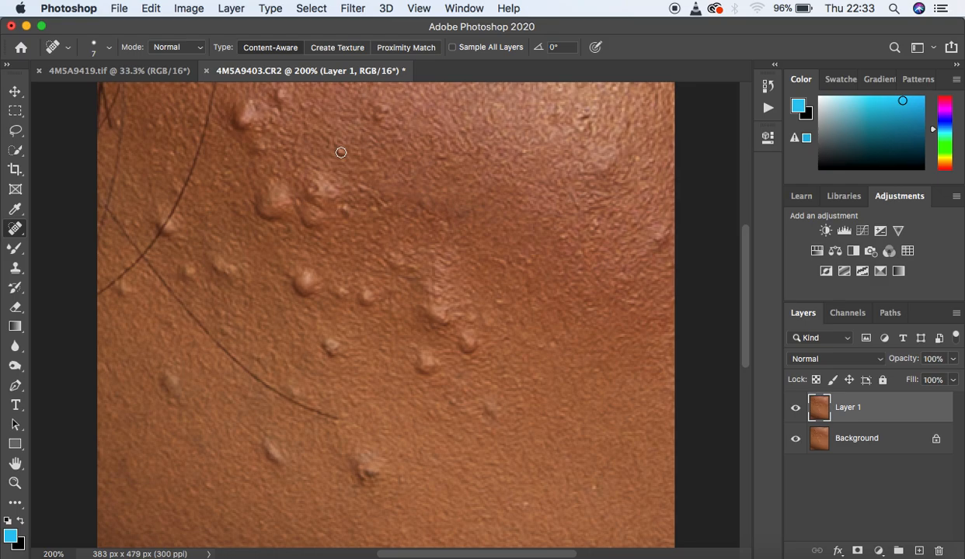
# Step: Switch to the Healing Brush tool and reduce its brush size to 40
pyautogui.click(17, 228)
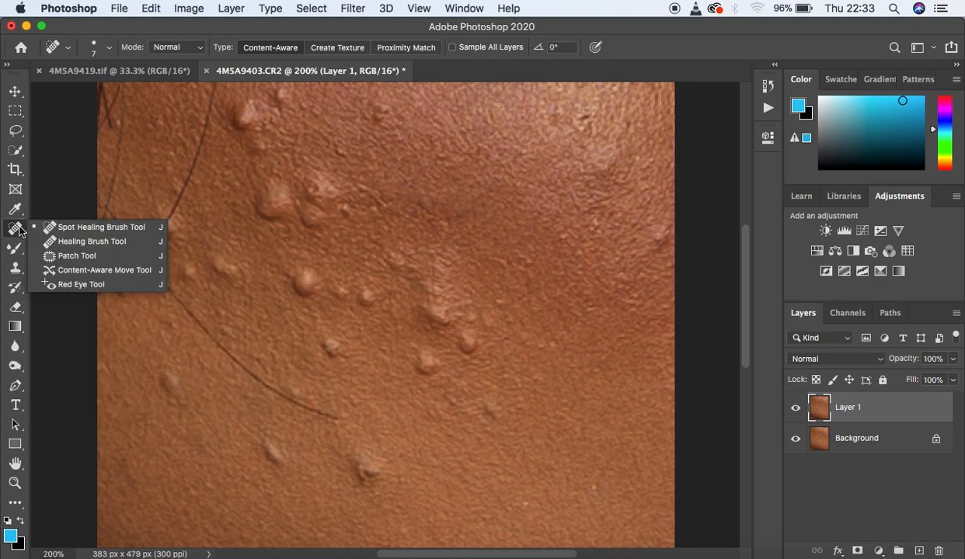
pyautogui.click(78, 242)
pyautogui.press('[')
pyautogui.press('[')
pyautogui.press('[')
pyautogui.press('[')
pyautogui.press('[')
pyautogui.press('[')
pyautogui.press('[')
pyautogui.press('[')
pyautogui.press('[')
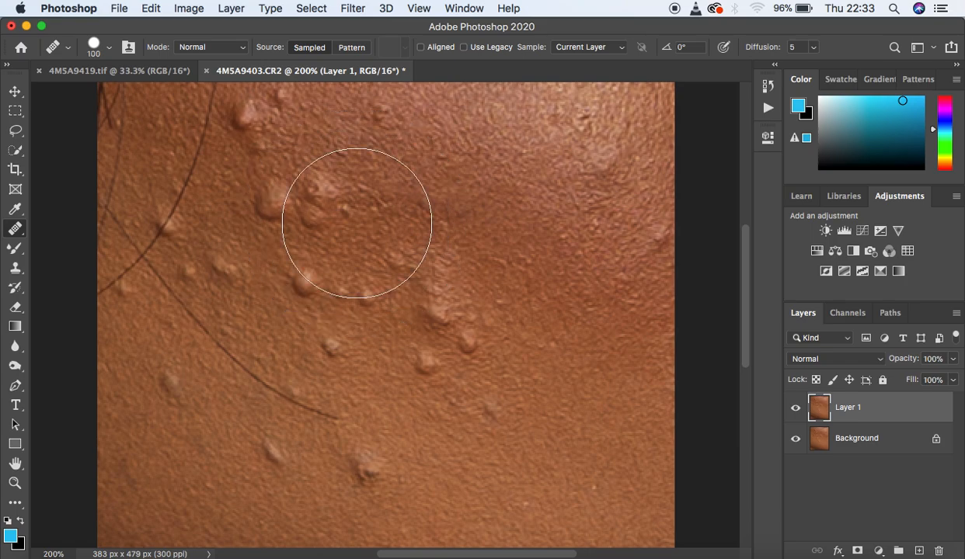
# Step: Keep the Healing Brush sampling from the Current Layer and reduce its brush size to 20
pyautogui.click(598, 48)
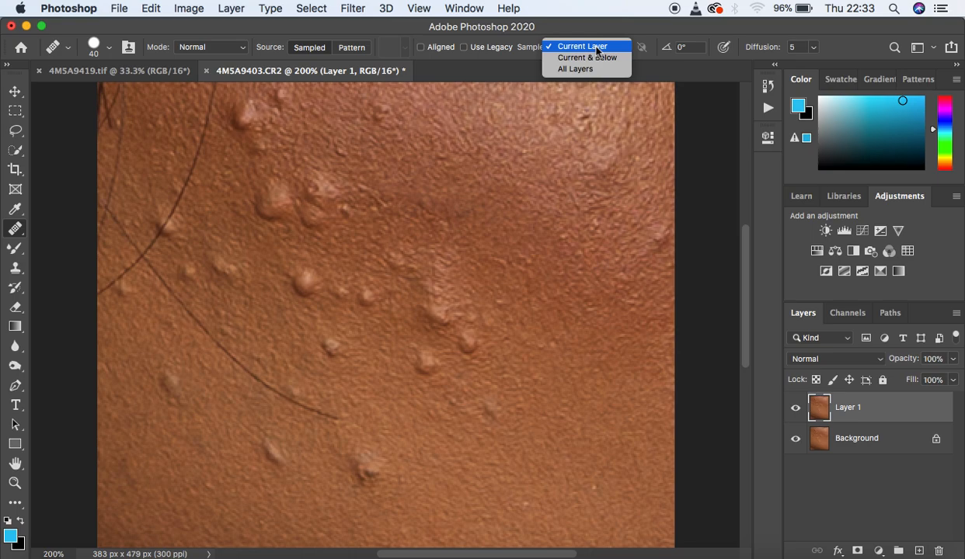
pyautogui.click(596, 49)
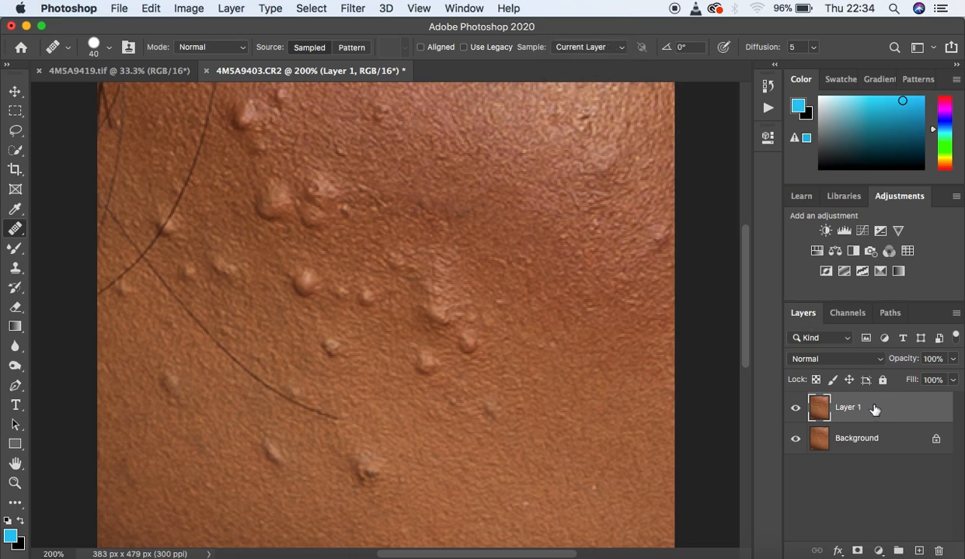
pyautogui.click(620, 50)
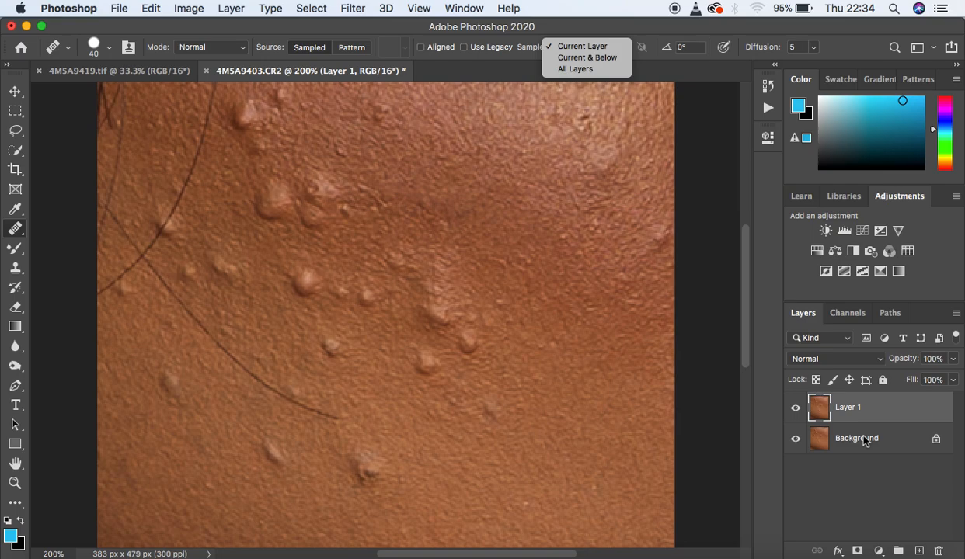
pyautogui.click(731, 295)
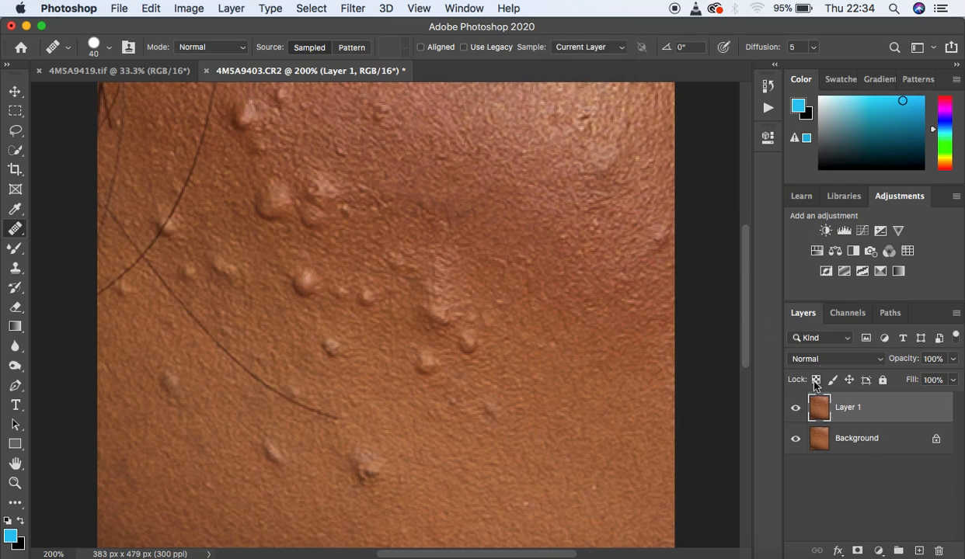
pyautogui.click(606, 50)
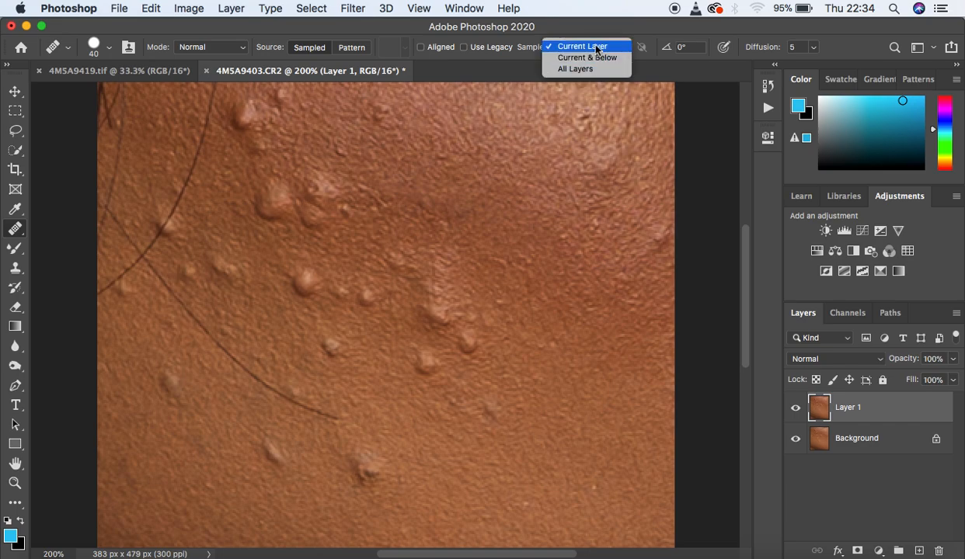
pyautogui.click(596, 47)
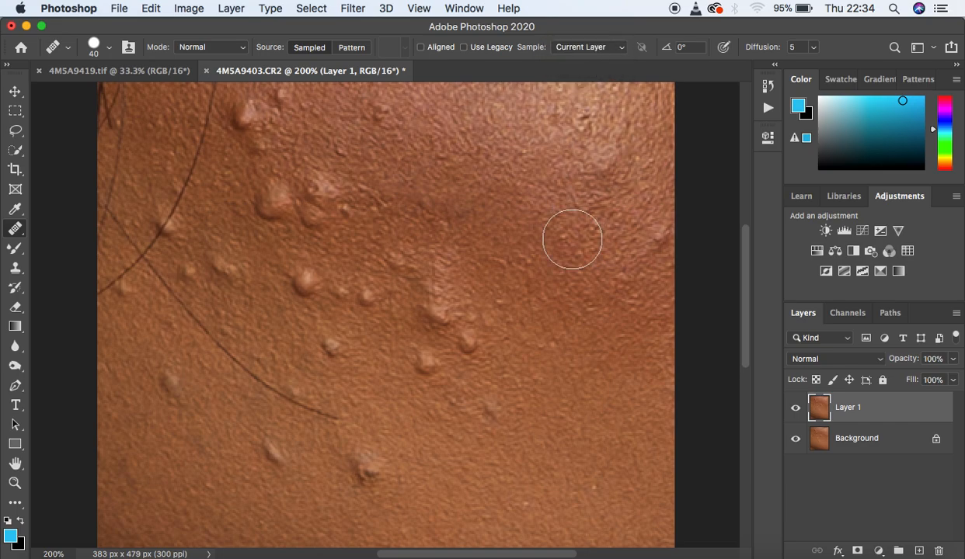
pyautogui.press('[')
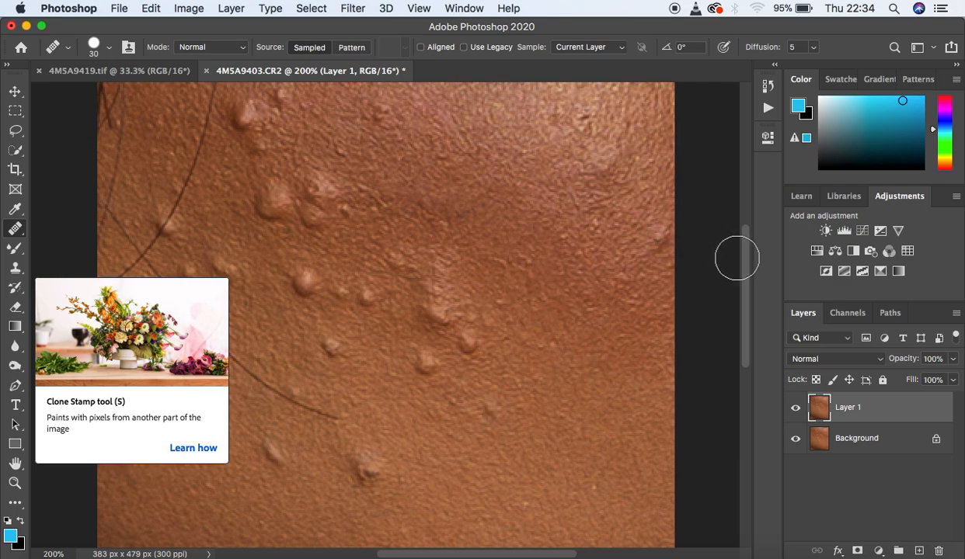
pyautogui.press('[')
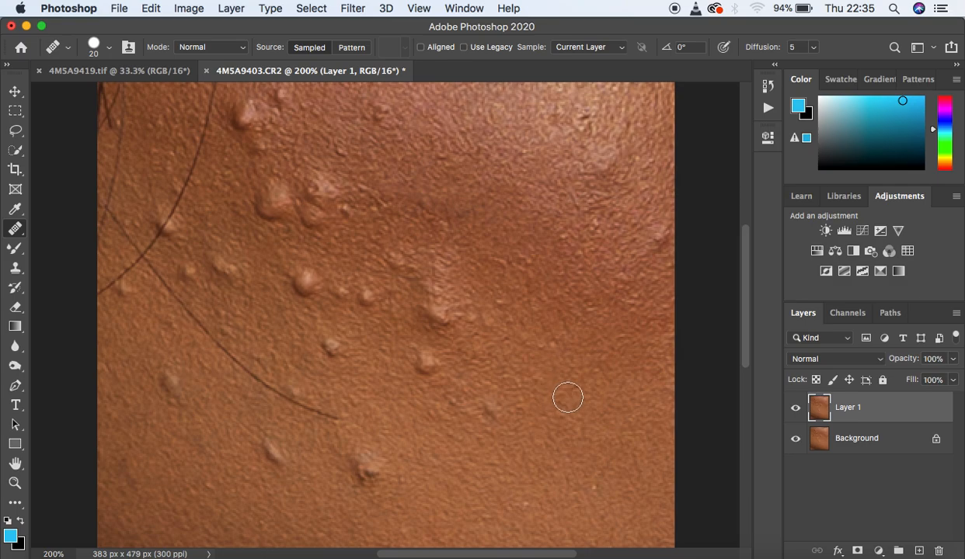
# Step: Toggle the visibility of Layer 1 repeatedly to compare the retouched skin with the original
pyautogui.click(795, 408)
pyautogui.click(796, 408)
pyautogui.click(796, 410)
pyautogui.click(796, 409)
pyautogui.click(796, 409)
pyautogui.click(796, 409)
pyautogui.click(797, 409)
pyautogui.click(796, 410)
pyautogui.click(796, 410)
pyautogui.click(796, 409)
pyautogui.click(796, 409)
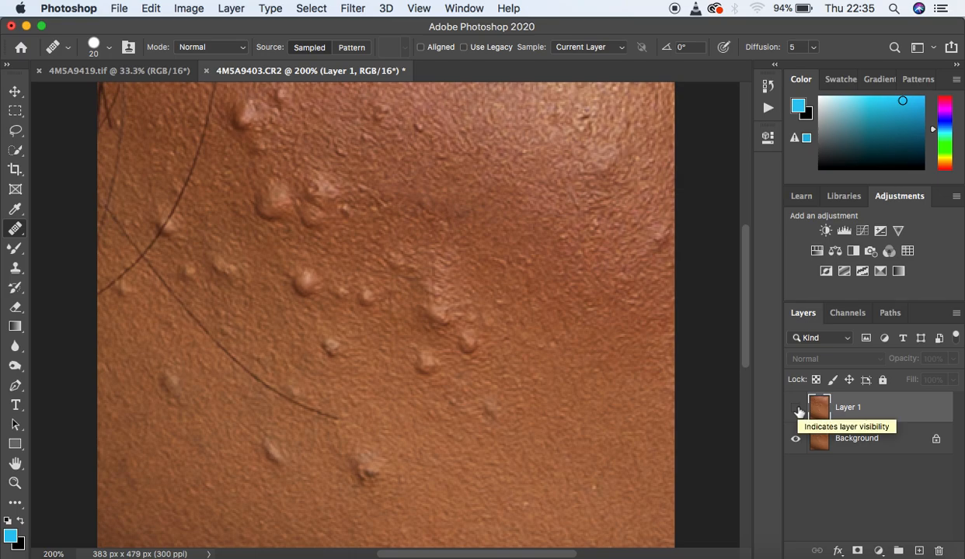
pyautogui.click(796, 410)
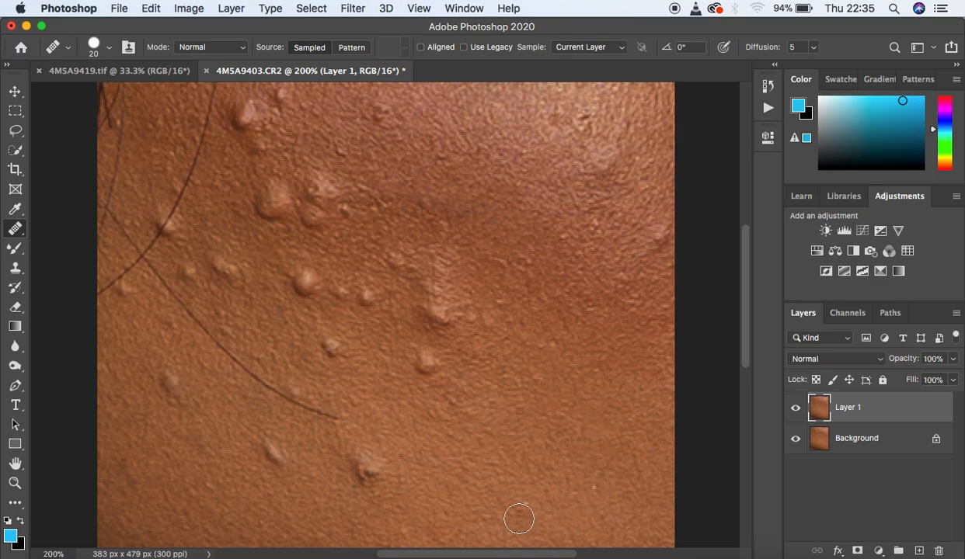
# Step: Sample clean skin nearby and heal the bump just below the long hair's end and the smaller bump to its left
pyautogui.keyDown('alt'); pyautogui.click(405, 466); pyautogui.keyUp('alt')
pyautogui.click(368, 471)
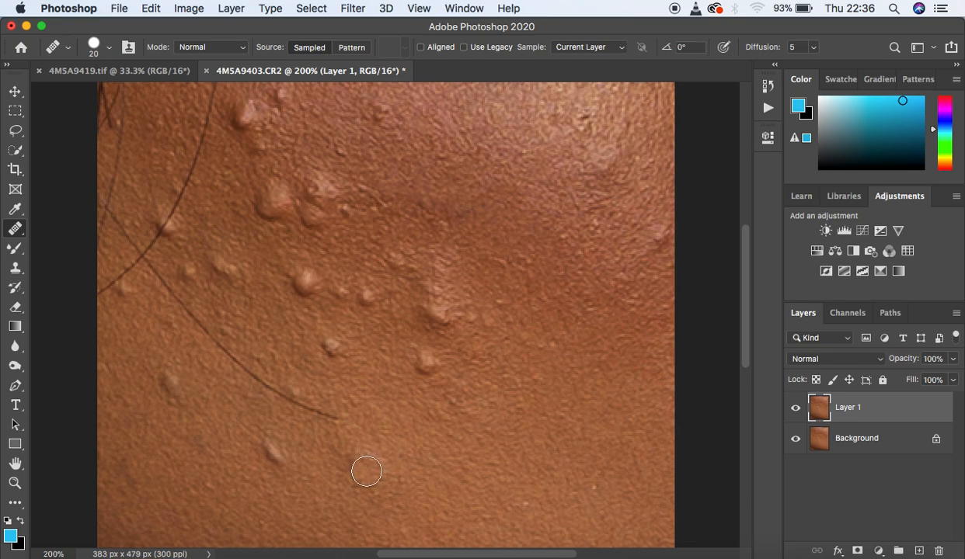
pyautogui.click(365, 471)
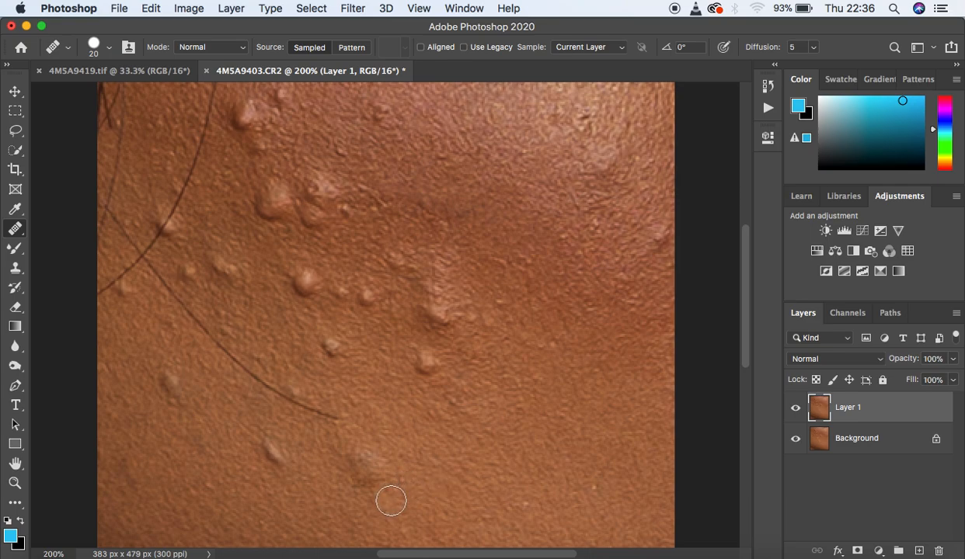
pyautogui.keyDown('alt'); pyautogui.click(391, 500); pyautogui.keyUp('alt')
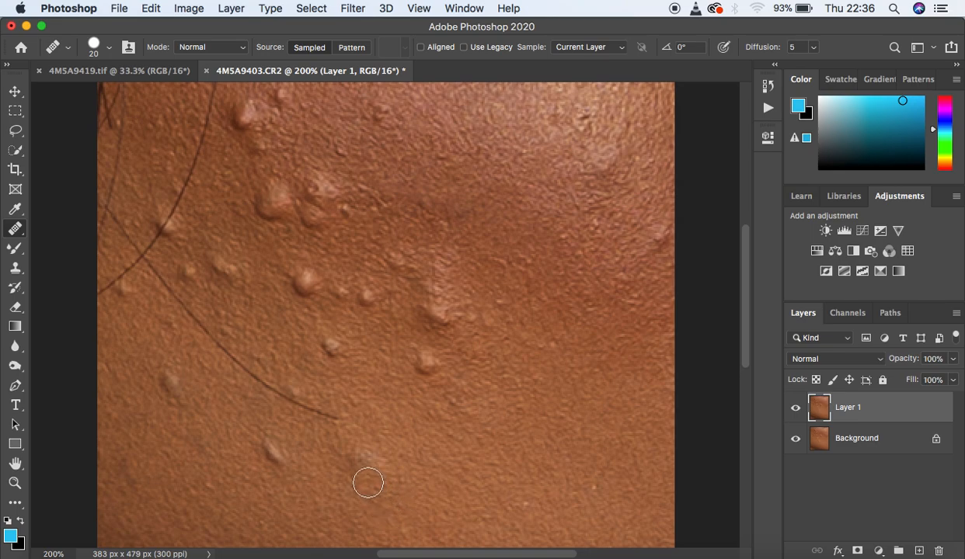
pyautogui.click(367, 482)
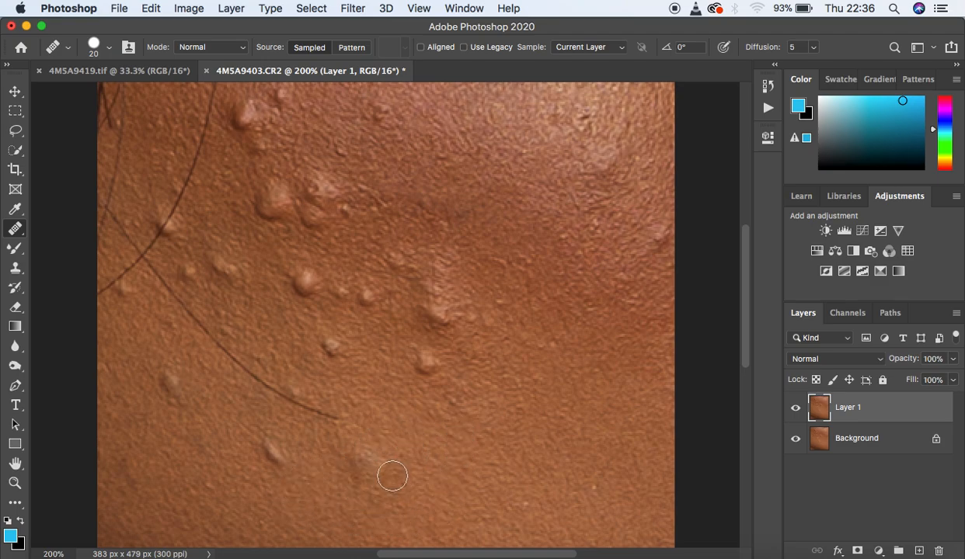
pyautogui.keyDown('alt'); pyautogui.click(301, 478); pyautogui.keyUp('alt')
pyautogui.keyDown('alt'); pyautogui.click(300, 478); pyautogui.keyUp('alt')
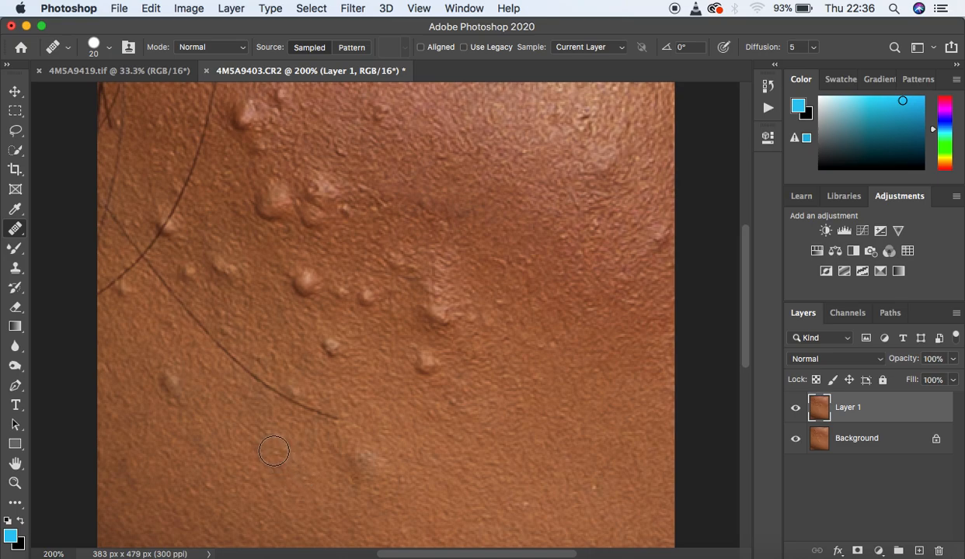
# Step: Finish healing the small bump below the long hair, and patch the bump near the left edge with adjacent clean skin using the Patch tool
pyautogui.click(274, 451)
pyautogui.rightClick(18, 233)
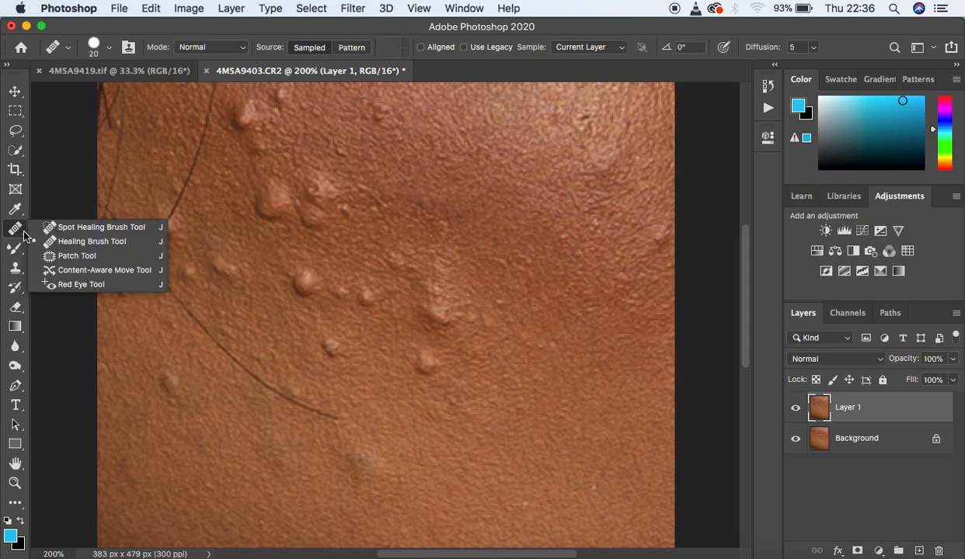
pyautogui.click(64, 256)
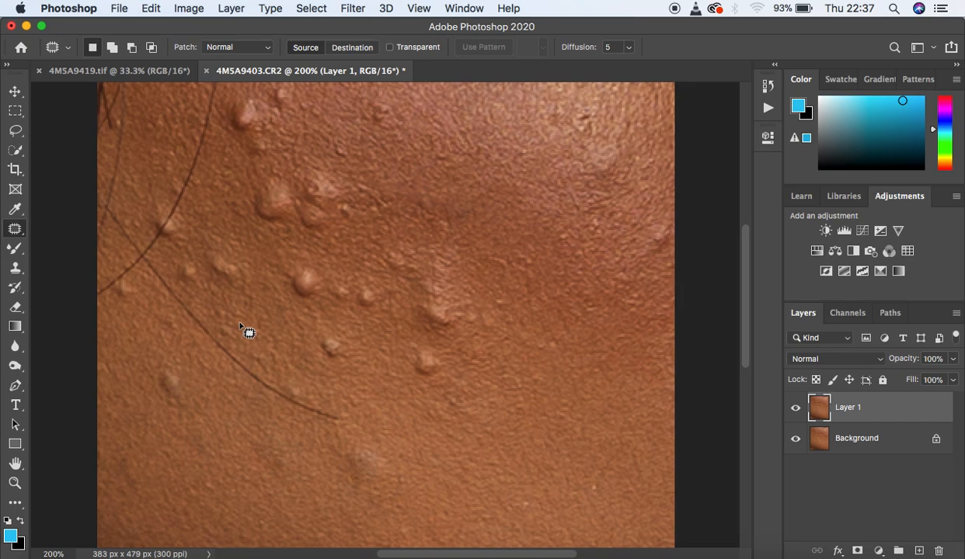
pyautogui.click(160, 368)
pyautogui.moveTo(160, 368); pyautogui.dragTo(156, 379)
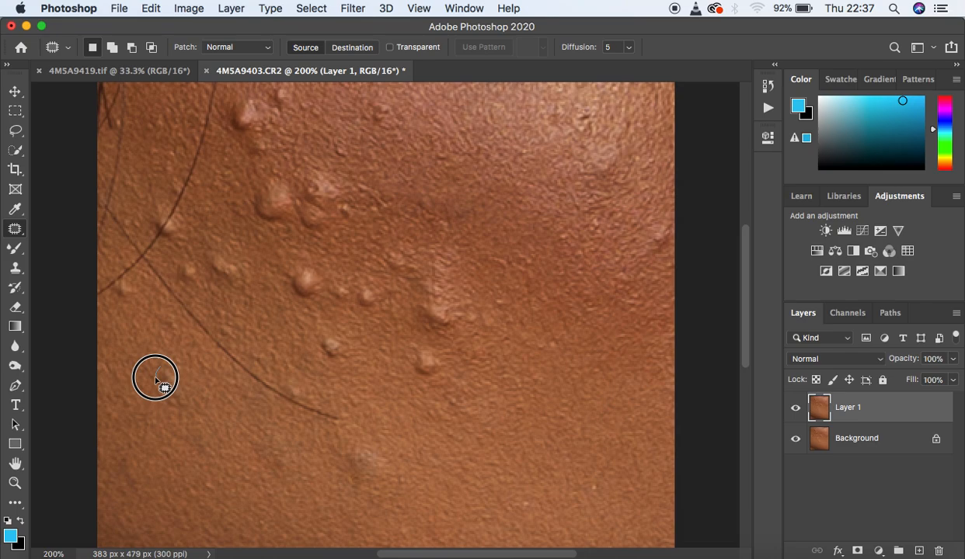
pyautogui.moveTo(155, 381)
pyautogui.mouseDown()
pyautogui.moveTo(177, 400)
pyautogui.moveTo(183, 380)
pyautogui.moveTo(165, 372)
pyautogui.mouseUp()
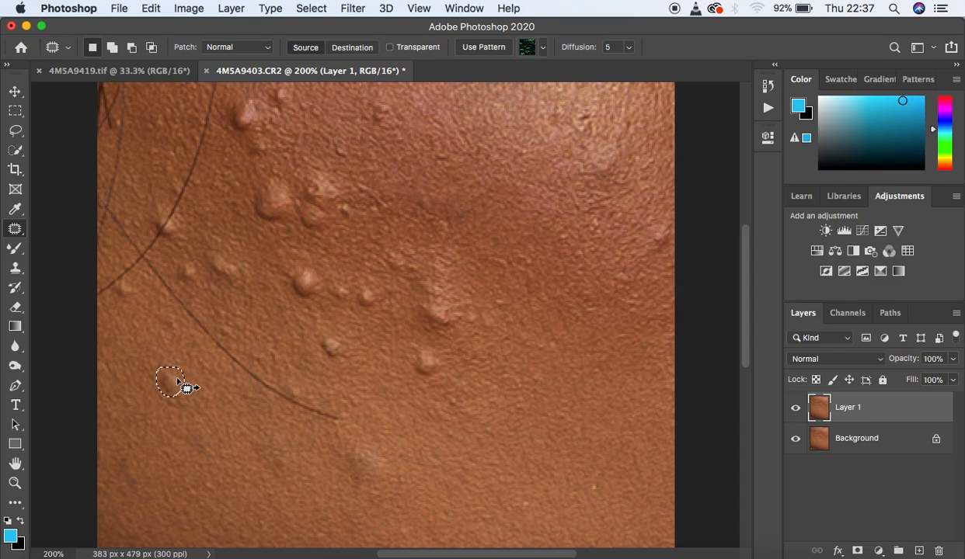
pyautogui.click(178, 381)
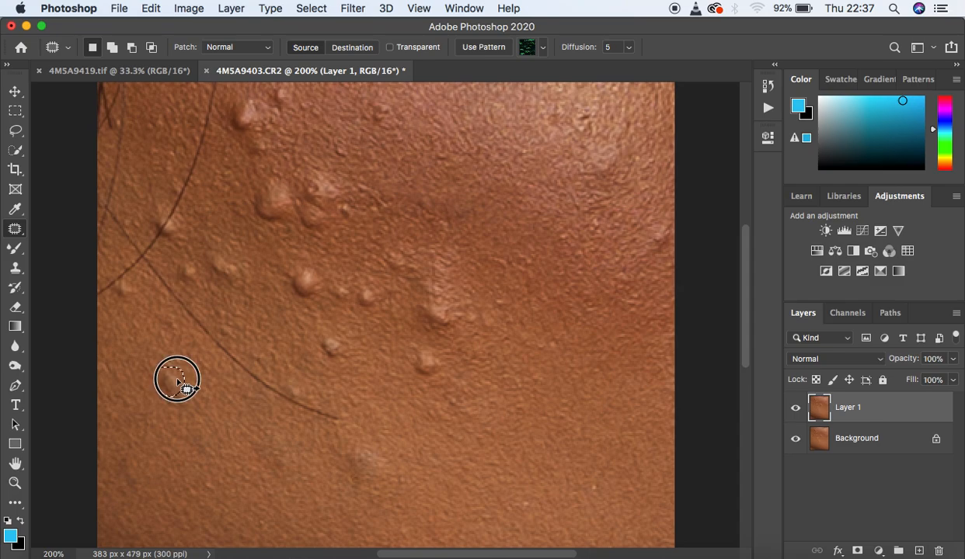
pyautogui.moveTo(178, 380); pyautogui.dragTo(205, 386)
pyautogui.click(232, 365)
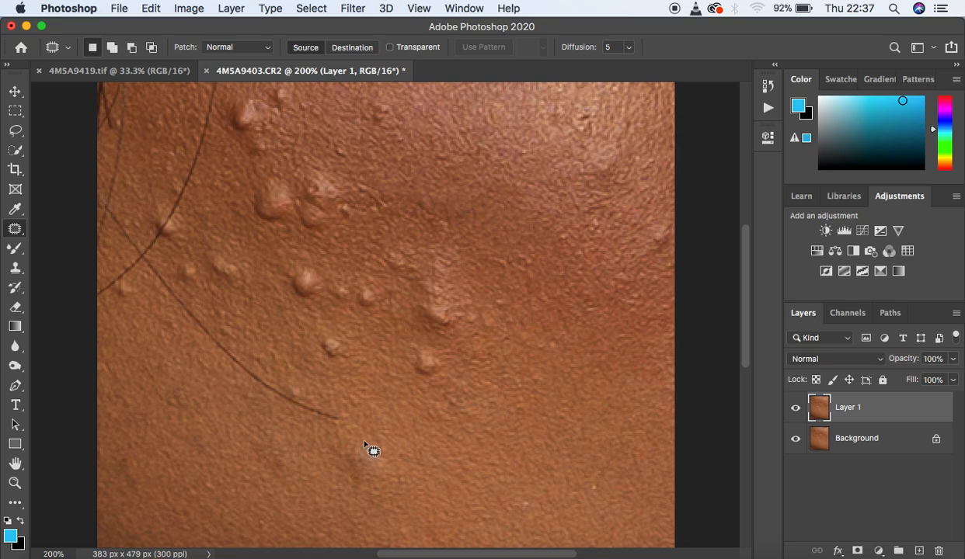
# Step: Outline the bump just below the long hair's end and patch it with clean skin to its right
pyautogui.moveTo(365, 445)
pyautogui.mouseDown()
pyautogui.moveTo(347, 463)
pyautogui.moveTo(351, 486)
pyautogui.moveTo(381, 469)
pyautogui.moveTo(379, 444)
pyautogui.mouseUp()
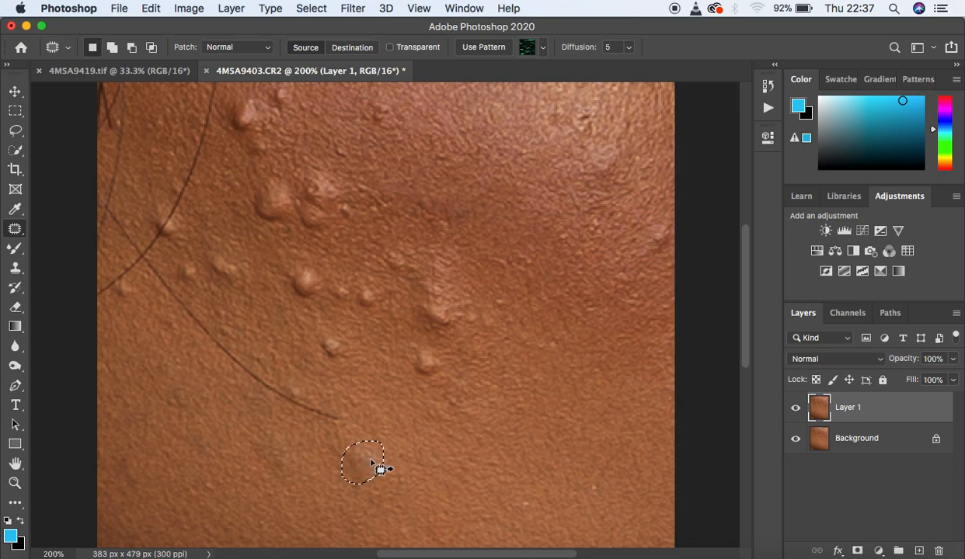
pyautogui.moveTo(372, 463); pyautogui.dragTo(388, 463)
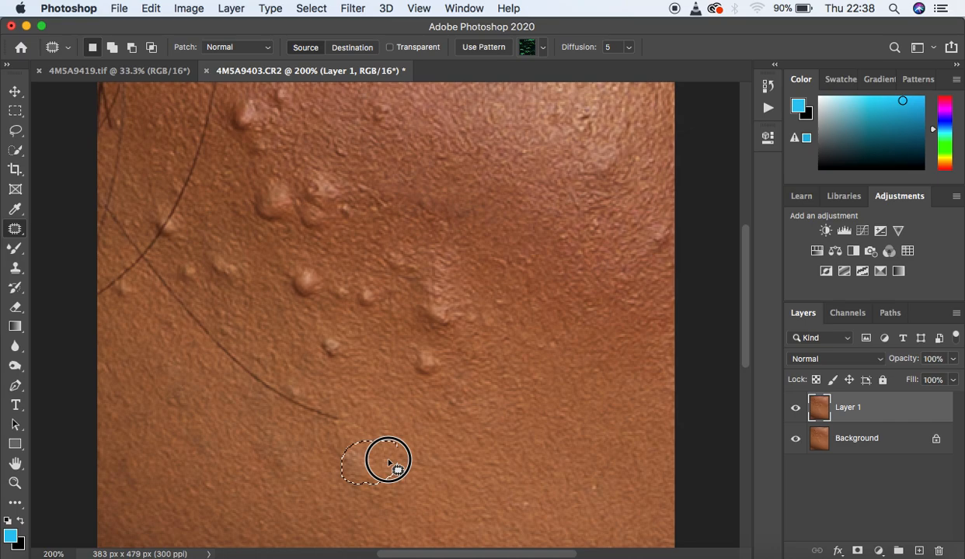
pyautogui.moveTo(390, 463); pyautogui.dragTo(414, 461)
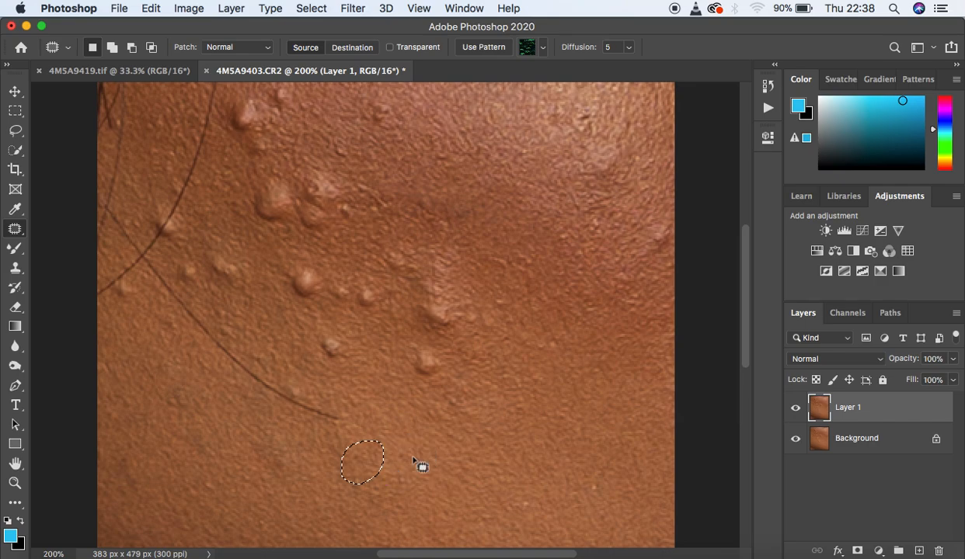
pyautogui.click(436, 464)
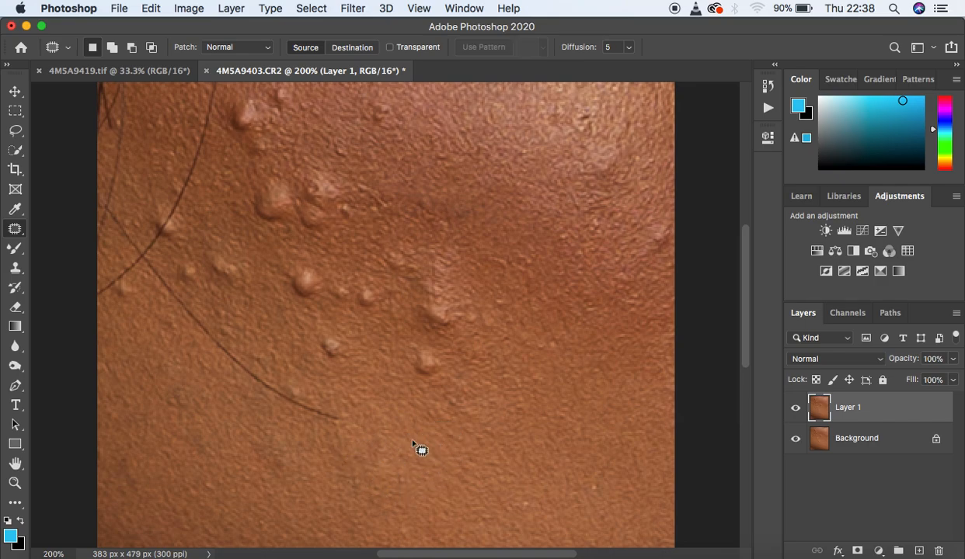
# Step: Toggle Layer 1's visibility several times to compare the patched areas with the original skin
pyautogui.click(793, 412)
pyautogui.click(794, 411)
pyautogui.click(794, 412)
pyautogui.click(793, 412)
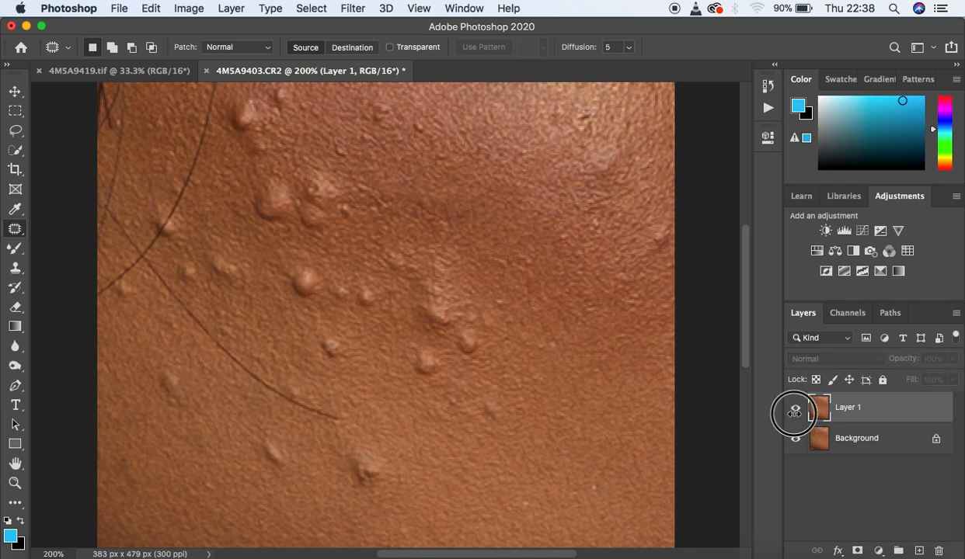
pyautogui.click(794, 412)
pyautogui.click(794, 412)
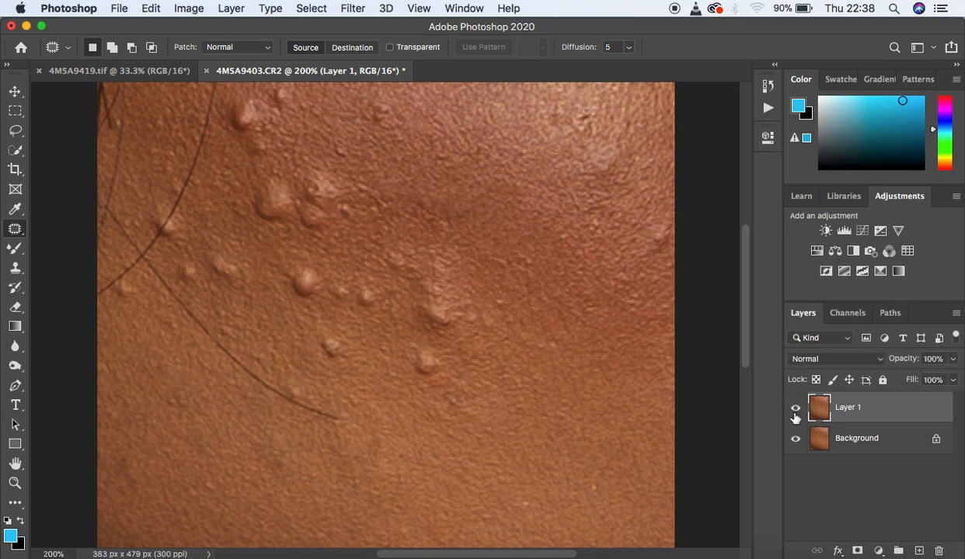
pyautogui.click(794, 411)
# Step: Patch the three separate bumps above and to the right of the long hair's end with nearby clean skin
pyautogui.moveTo(435, 350)
pyautogui.mouseDown()
pyautogui.moveTo(419, 344)
pyautogui.moveTo(426, 384)
pyautogui.moveTo(432, 347)
pyautogui.moveTo(437, 363)
pyautogui.moveTo(477, 363)
pyautogui.mouseUp()
pyautogui.press('super+d')
pyautogui.moveTo(345, 346)
pyautogui.mouseDown()
pyautogui.moveTo(312, 349)
pyautogui.moveTo(341, 362)
pyautogui.moveTo(344, 339)
pyautogui.moveTo(336, 352)
pyautogui.moveTo(372, 362)
pyautogui.mouseUp()
pyautogui.press('super+d')
pyautogui.moveTo(295, 386)
pyautogui.mouseDown()
pyautogui.moveTo(288, 384)
pyautogui.moveTo(295, 394)
pyautogui.moveTo(310, 388)
pyautogui.moveTo(304, 384)
pyautogui.moveTo(342, 391)
pyautogui.mouseUp()
pyautogui.click(371, 289)
pyautogui.moveTo(371, 289)
pyautogui.mouseDown()
pyautogui.moveTo(359, 313)
pyautogui.moveTo(376, 309)
pyautogui.moveTo(380, 289)
pyautogui.moveTo(367, 300)
pyautogui.moveTo(374, 334)
pyautogui.mouseUp()
pyautogui.click(385, 321)
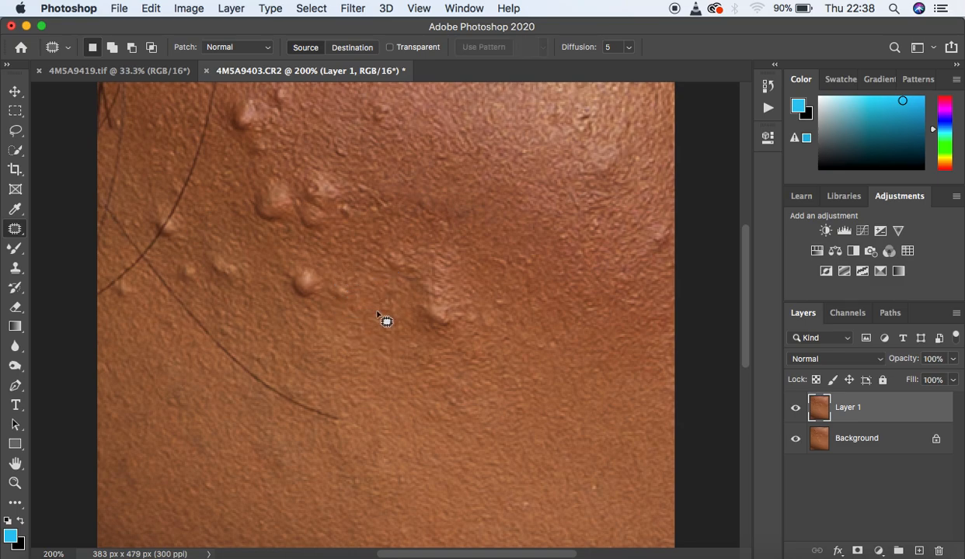
# Step: Patch the larger bump above the long hair and the small bump to its right with smooth skin
pyautogui.moveTo(309, 261)
pyautogui.mouseDown()
pyautogui.moveTo(281, 274)
pyautogui.moveTo(289, 294)
pyautogui.moveTo(317, 294)
pyautogui.moveTo(324, 278)
pyautogui.moveTo(307, 281)
pyautogui.moveTo(317, 323)
pyautogui.mouseUp()
pyautogui.click(363, 281)
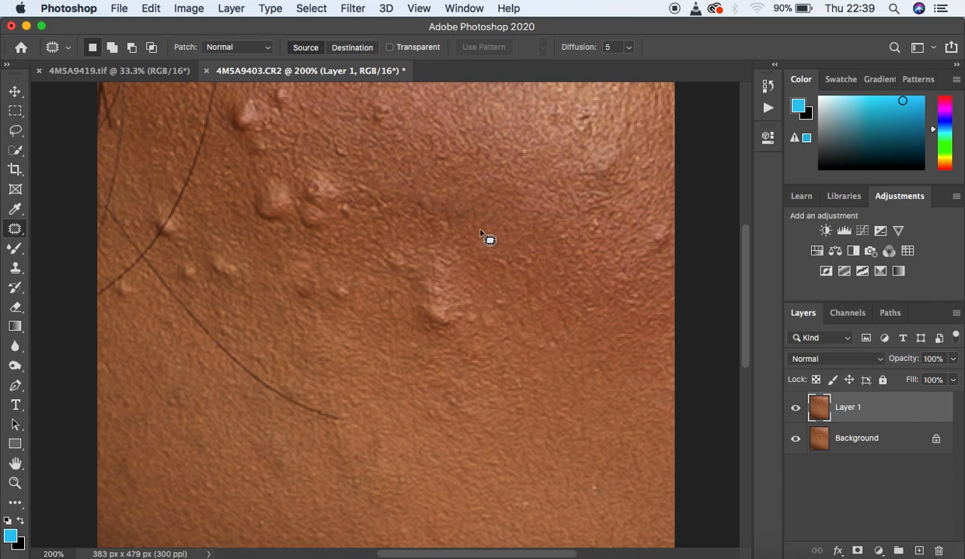
pyautogui.click(338, 282)
pyautogui.moveTo(338, 282)
pyautogui.mouseDown()
pyautogui.moveTo(326, 300)
pyautogui.moveTo(353, 289)
pyautogui.moveTo(342, 284)
pyautogui.moveTo(359, 298)
pyautogui.moveTo(394, 295)
pyautogui.mouseUp()
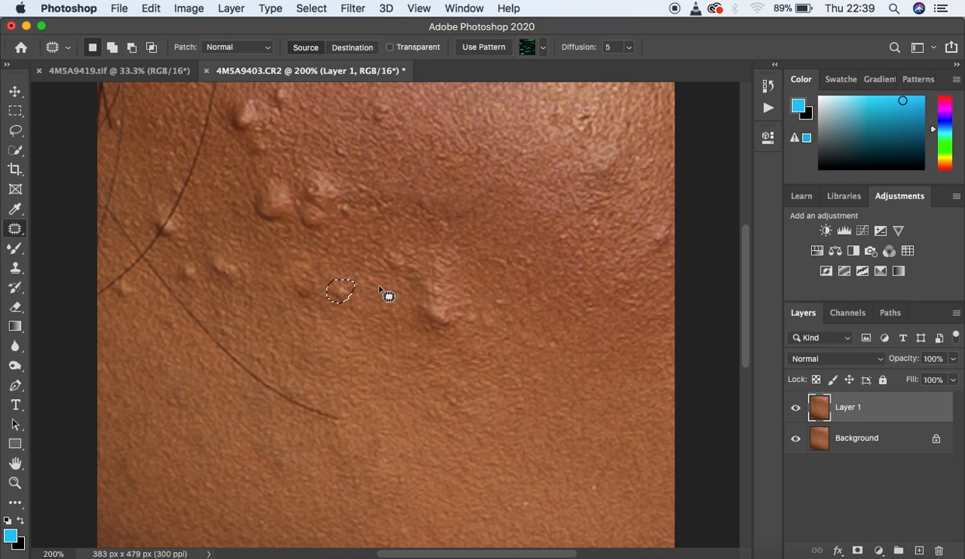
pyautogui.moveTo(345, 293); pyautogui.dragTo(344, 313)
pyautogui.click(386, 300)
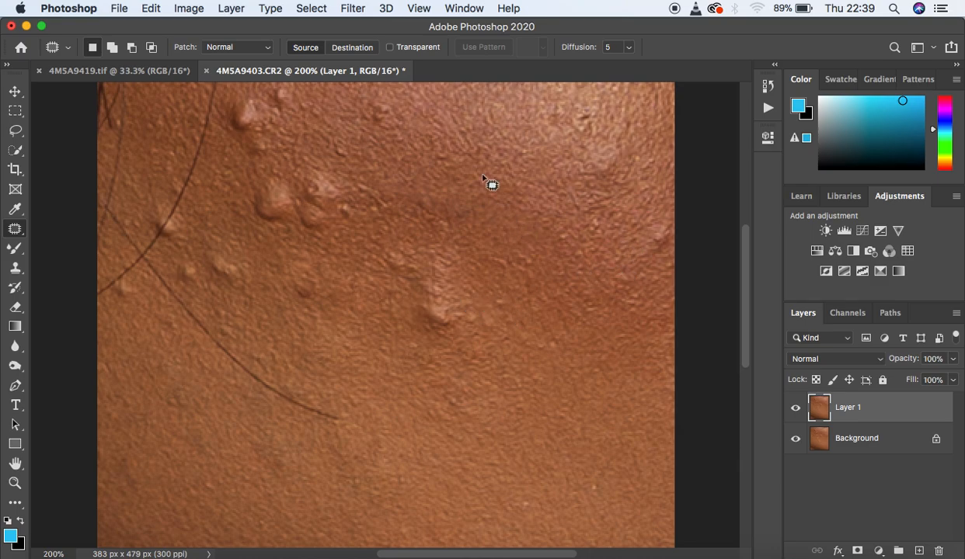
# Step: Patch the small bump near the upper edge and the raised ridge right of the cleared bumps with clean skin
pyautogui.moveTo(386, 102)
pyautogui.mouseDown()
pyautogui.moveTo(368, 101)
pyautogui.moveTo(364, 129)
pyautogui.moveTo(390, 111)
pyautogui.moveTo(388, 121)
pyautogui.moveTo(400, 112)
pyautogui.moveTo(429, 122)
pyautogui.mouseUp()
pyautogui.hotkey('ctrl', 'd')
pyautogui.moveTo(433, 273)
pyautogui.mouseDown()
pyautogui.moveTo(421, 275)
pyautogui.moveTo(415, 316)
pyautogui.moveTo(437, 334)
pyautogui.moveTo(452, 315)
pyautogui.moveTo(452, 282)
pyautogui.moveTo(434, 277)
pyautogui.moveTo(450, 300)
pyautogui.moveTo(498, 308)
pyautogui.mouseUp()
pyautogui.press('super+d')
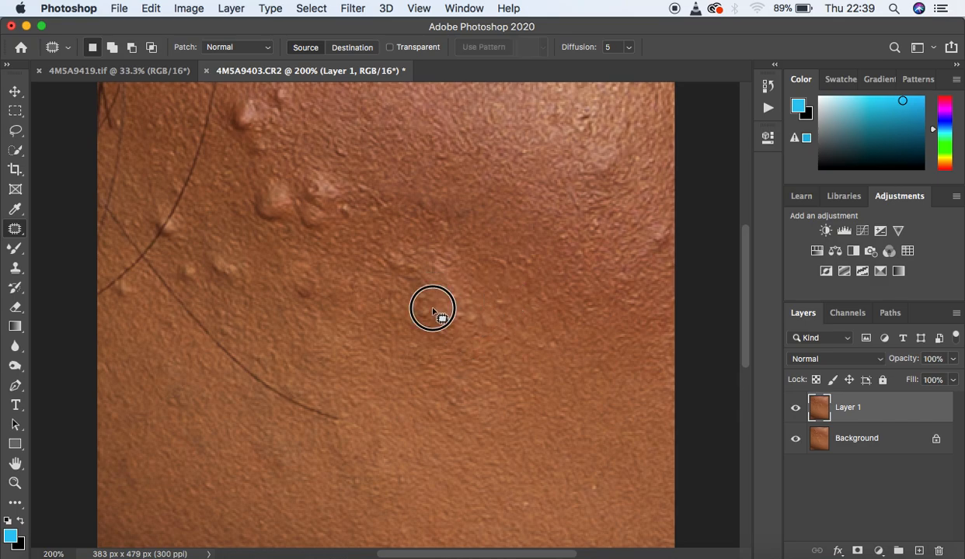
pyautogui.moveTo(414, 312)
pyautogui.mouseDown()
pyautogui.moveTo(458, 325)
pyautogui.moveTo(442, 310)
pyautogui.moveTo(441, 337)
pyautogui.moveTo(453, 317)
pyautogui.moveTo(462, 335)
pyautogui.moveTo(485, 327)
pyautogui.moveTo(470, 317)
pyautogui.moveTo(477, 339)
pyautogui.moveTo(441, 313)
pyautogui.moveTo(424, 318)
pyautogui.moveTo(427, 338)
pyautogui.moveTo(447, 319)
pyautogui.mouseUp()
pyautogui.press('super+d')
pyautogui.moveTo(438, 323); pyautogui.dragTo(469, 350)
pyautogui.click(469, 348)
# Step: View the whole photo at 100% and toggle Layer 1's visibility to compare before and after
pyautogui.press('super+minus')
pyautogui.press('super+minus')
pyautogui.press('super+equal')
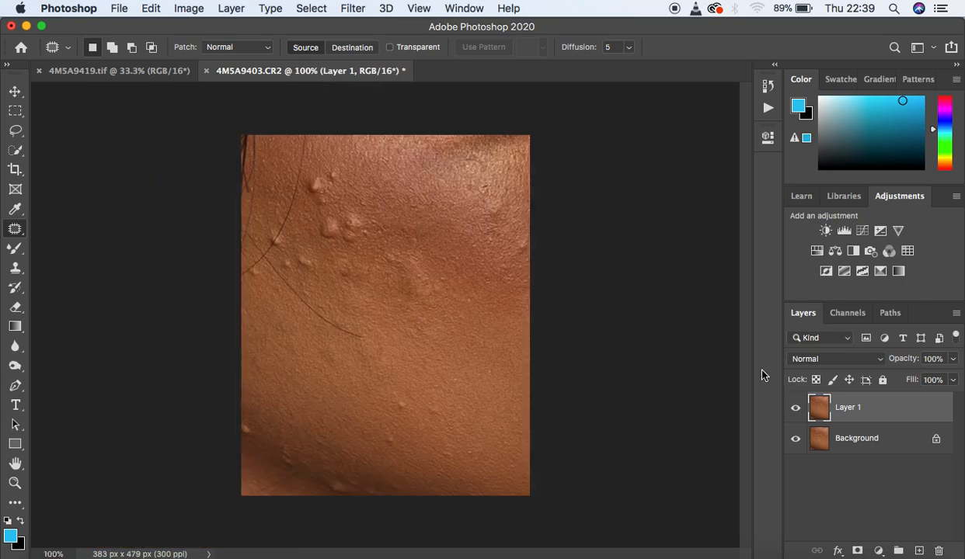
pyautogui.click(795, 407)
pyautogui.click(795, 407)
# Step: Patch the faint bump above the long hair and the two small bumps to its left with clean skin
pyautogui.press('super+equal')
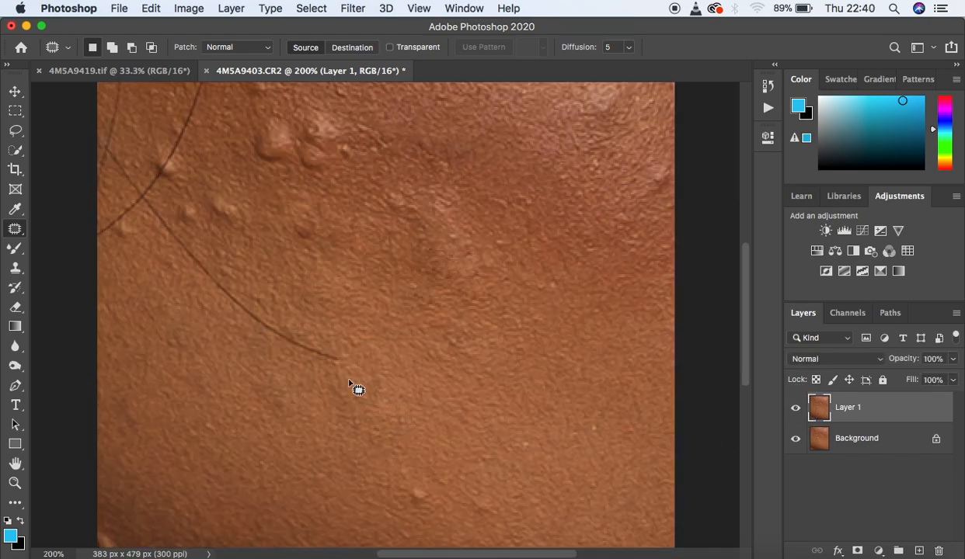
pyautogui.moveTo(317, 210)
pyautogui.mouseDown()
pyautogui.moveTo(295, 219)
pyautogui.moveTo(293, 242)
pyautogui.moveTo(313, 237)
pyautogui.moveTo(321, 215)
pyautogui.moveTo(321, 262)
pyautogui.mouseUp()
pyautogui.press('super+d')
pyautogui.moveTo(189, 212)
pyautogui.mouseDown()
pyautogui.moveTo(200, 230)
pyautogui.moveTo(198, 204)
pyautogui.moveTo(226, 236)
pyautogui.moveTo(220, 229)
pyautogui.mouseUp()
pyautogui.press('super+d')
pyautogui.moveTo(224, 191)
pyautogui.mouseDown()
pyautogui.moveTo(210, 219)
pyautogui.moveTo(248, 223)
pyautogui.moveTo(244, 194)
pyautogui.moveTo(241, 209)
pyautogui.moveTo(273, 242)
pyautogui.mouseUp()
pyautogui.press('super+d')
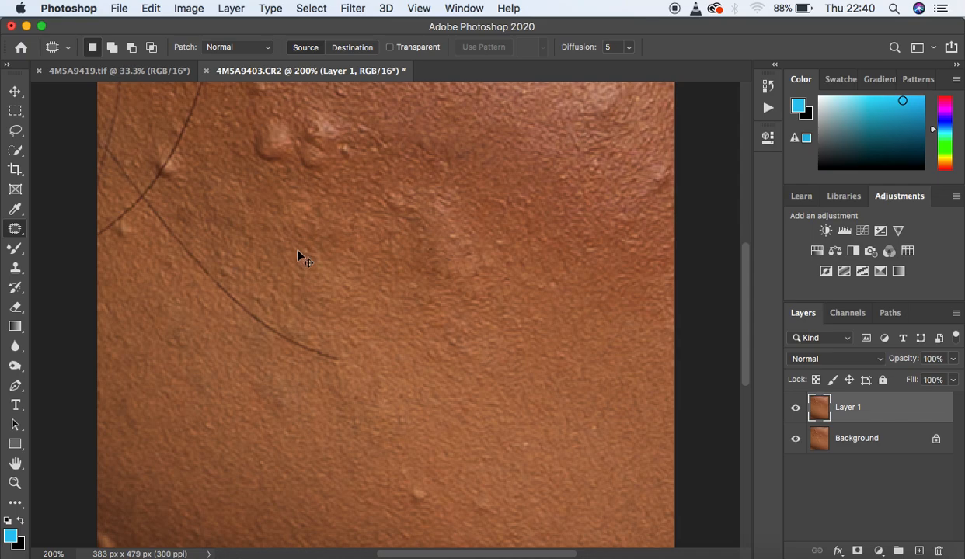
# Step: View the whole photo at 100% and switch to the Clone Stamp tool, keeping its sampling on Current Layer
pyautogui.press('super+minus')
pyautogui.press('super+minus')
pyautogui.press('super+equal')
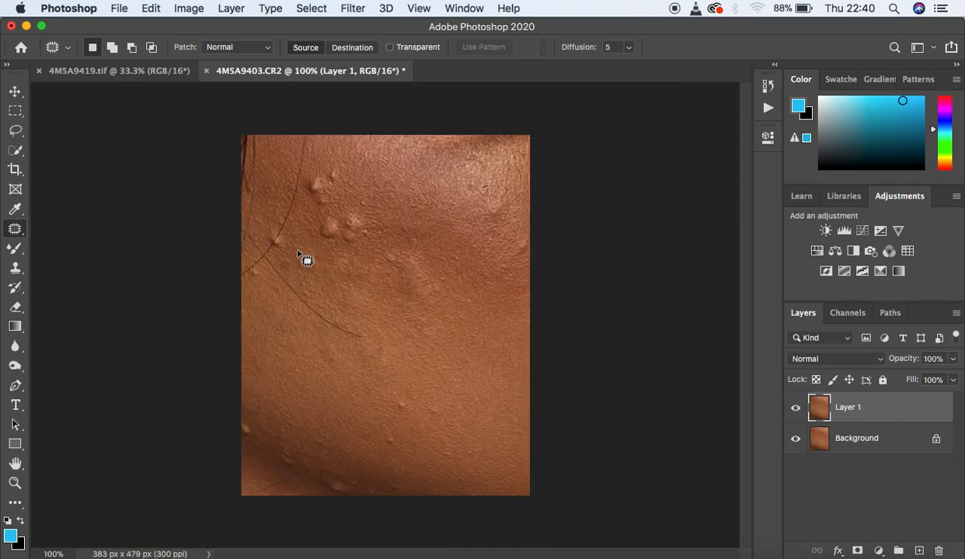
pyautogui.click(15, 268)
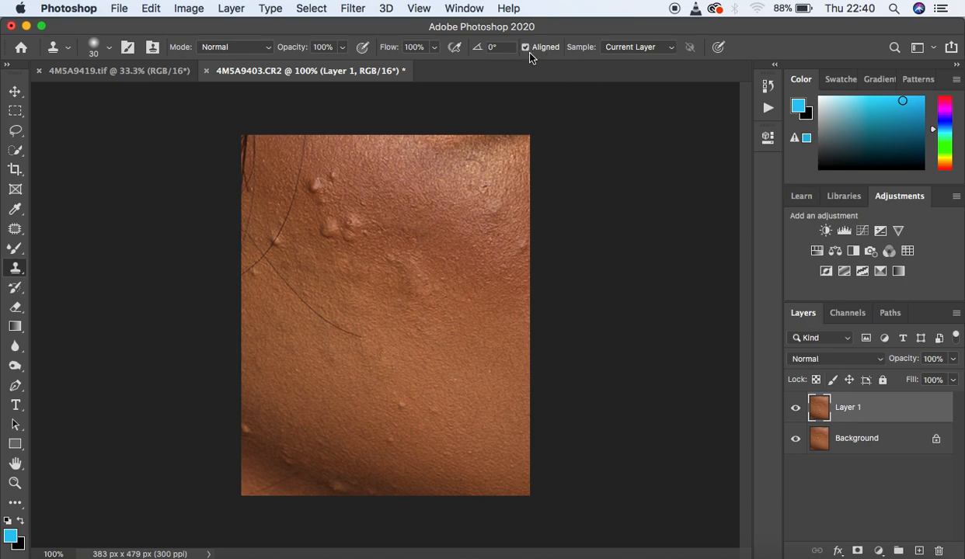
pyautogui.click(647, 48)
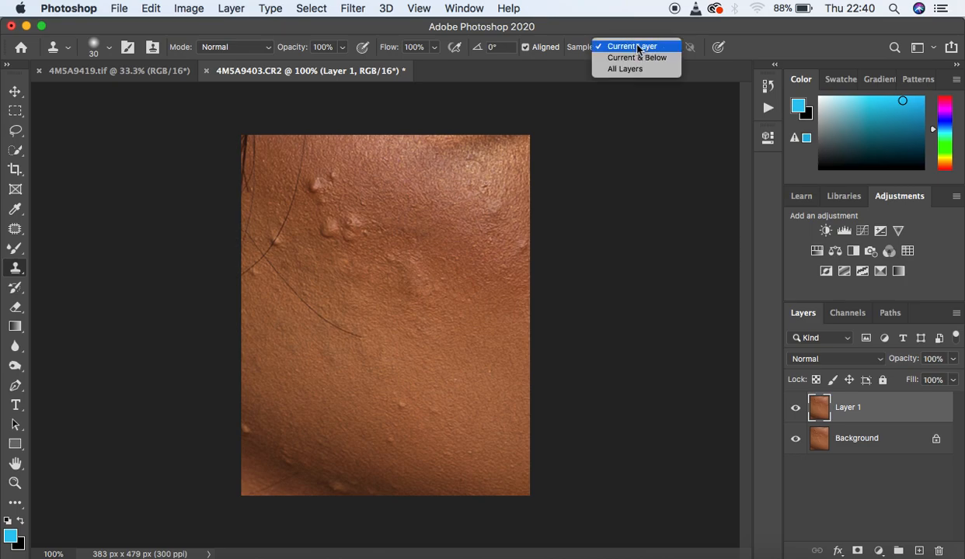
pyautogui.click(628, 44)
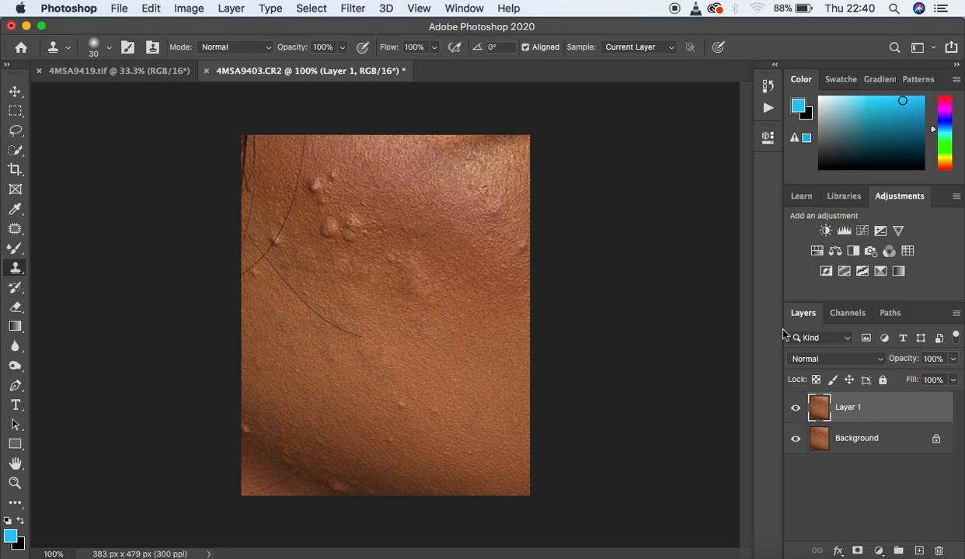
# Step: Try the Current & Below sampling option for the Clone Stamp and return it to Current Layer
pyautogui.click(656, 47)
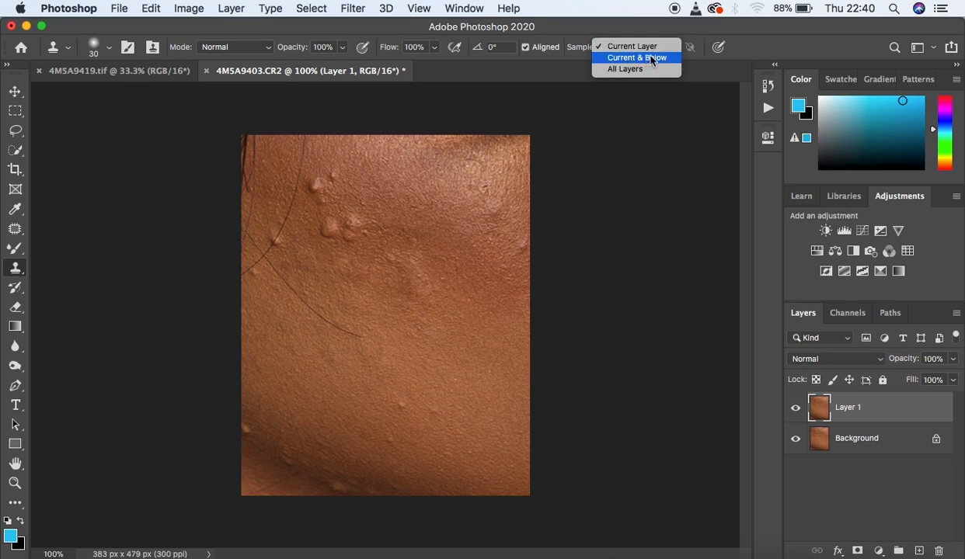
pyautogui.click(651, 59)
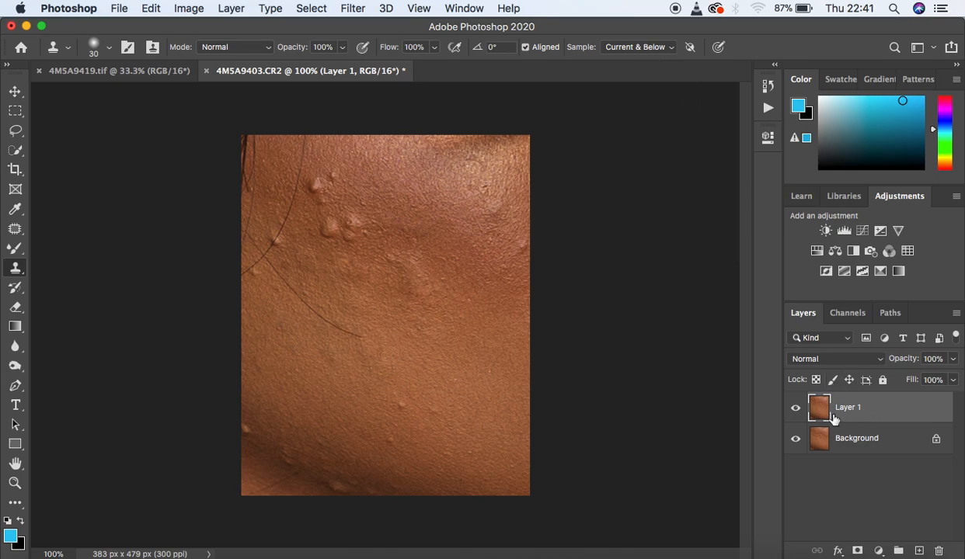
pyautogui.click(660, 48)
pyautogui.click(654, 35)
# Step: With a size 25 Clone Stamp brush, cover the two bumps on the lower cheek and the one at the lower-left edge
pyautogui.keyDown('alt'); pyautogui.click(413, 413); pyautogui.keyUp('alt')
pyautogui.click(414, 412)
pyautogui.click(390, 394)
pyautogui.click(389, 439)
pyautogui.click(261, 429)
pyautogui.click(249, 426)
# Step: Clone clean skin over the bumps along the dark shadow fold near the photo's lower-left corner
pyautogui.click(297, 449)
pyautogui.click(301, 451)
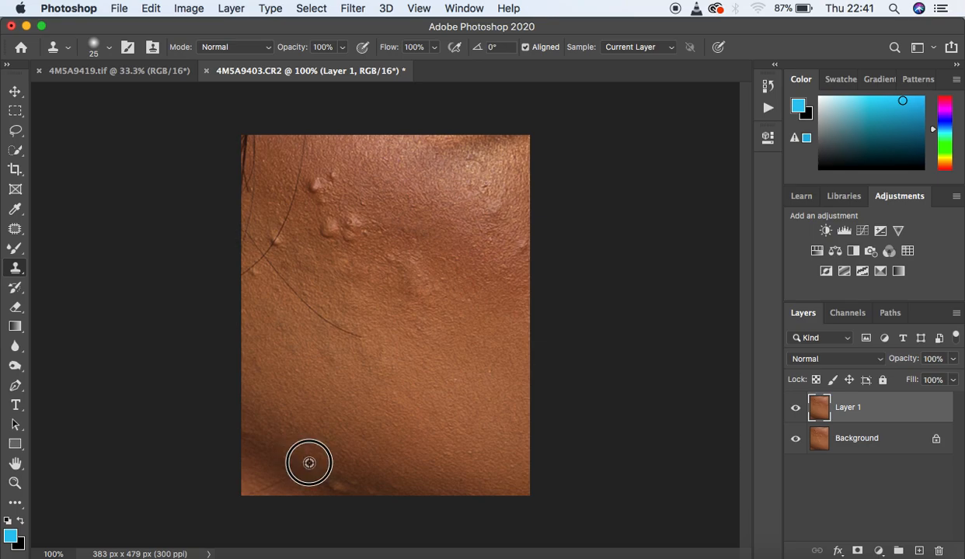
pyautogui.click(359, 479)
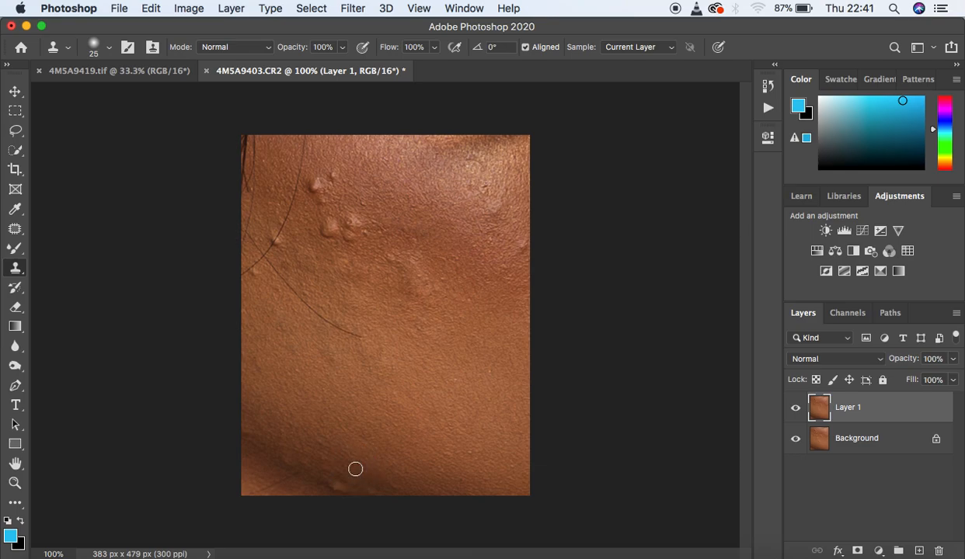
pyautogui.click(347, 478)
pyautogui.click(320, 441)
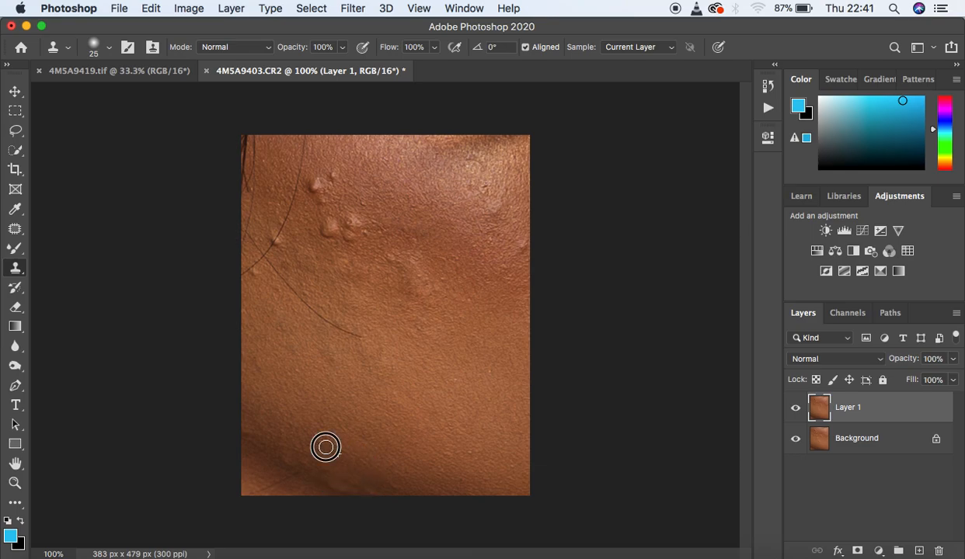
pyautogui.keyDown('alt'); pyautogui.click(318, 456); pyautogui.keyUp('alt')
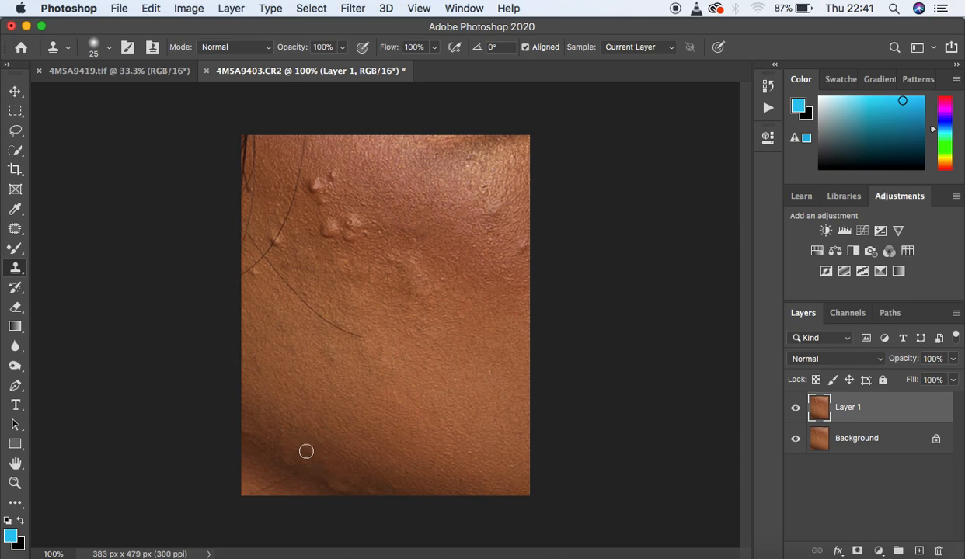
# Step: Clone clean skin over the bump at the photo's right edge and the blemishes in the shiny upper-right highlight
pyautogui.keyDown('alt'); pyautogui.click(442, 279); pyautogui.keyUp('alt')
pyautogui.click(524, 265)
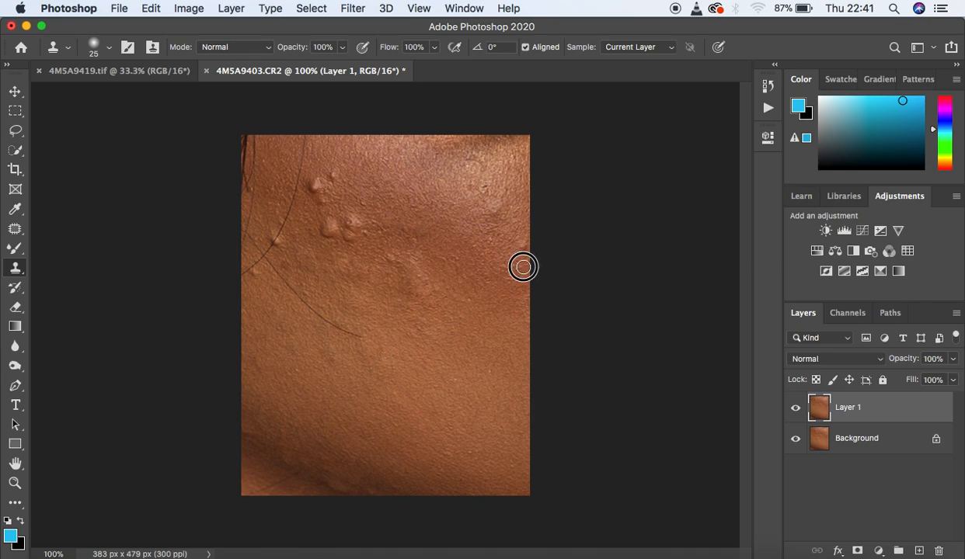
pyautogui.click(494, 215)
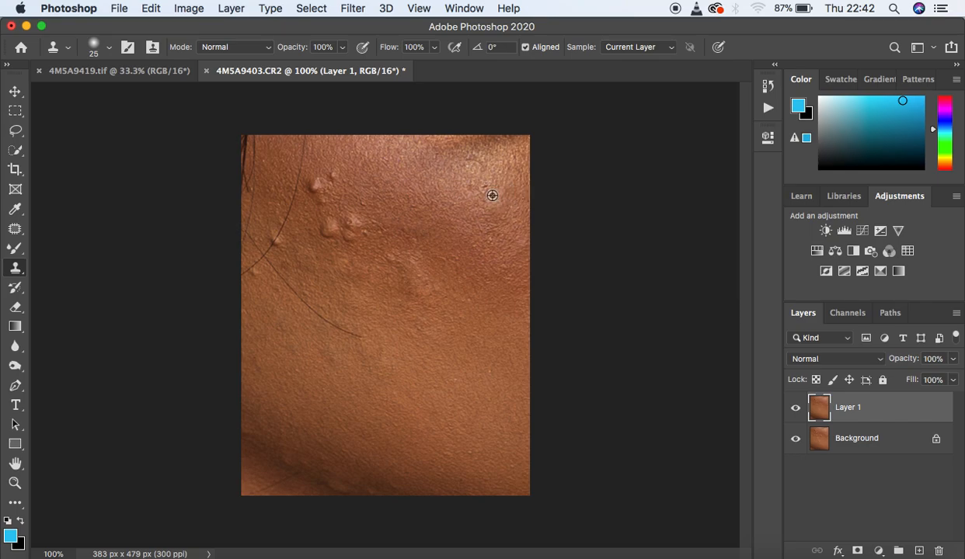
pyautogui.keyDown('alt'); pyautogui.click(494, 195); pyautogui.keyUp('alt')
pyautogui.keyDown('alt'); pyautogui.click(494, 195); pyautogui.keyUp('alt')
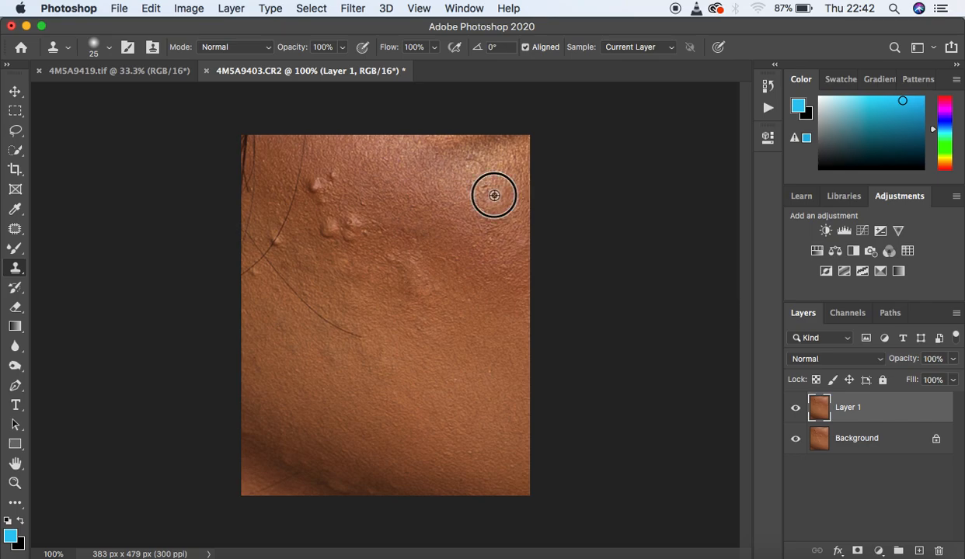
pyautogui.keyDown('alt'); pyautogui.click(494, 195); pyautogui.keyUp('alt')
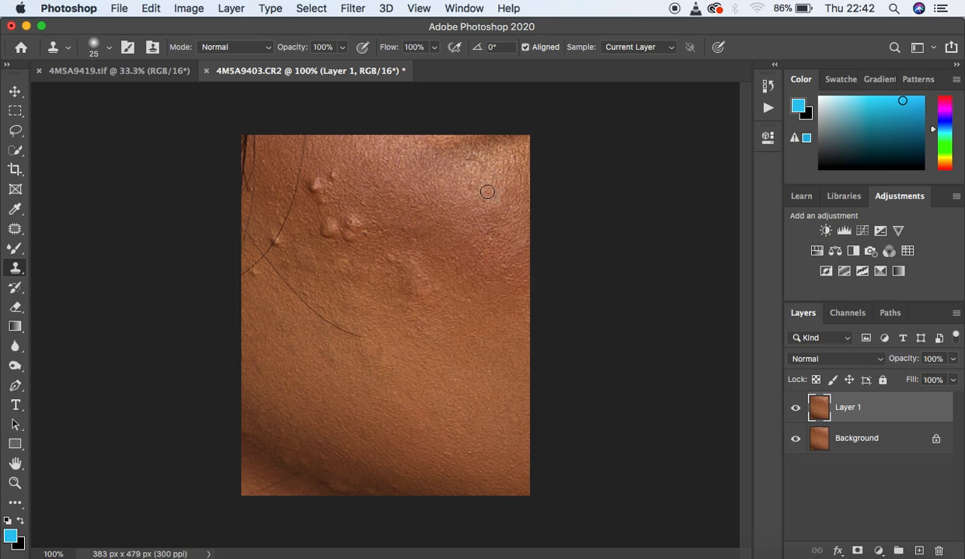
pyautogui.click(485, 189)
pyautogui.keyDown('alt'); pyautogui.click(474, 201); pyautogui.keyUp('alt')
# Step: Compare the retouched skin with the original by toggling Layer 1's visibility, and examine the remaining bumps up close
pyautogui.click(795, 409)
pyautogui.click(795, 409)
pyautogui.click(795, 410)
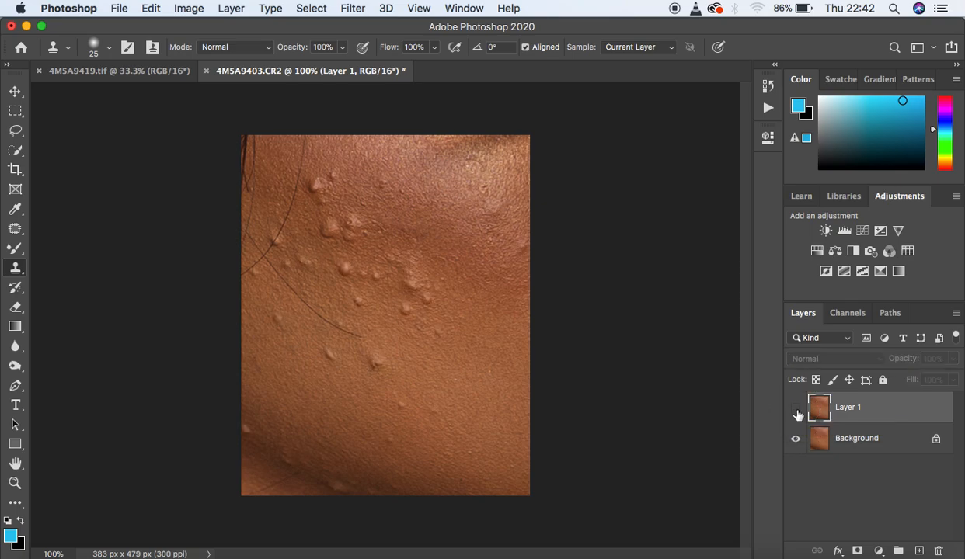
pyautogui.click(796, 409)
pyautogui.click(795, 409)
pyautogui.click(795, 409)
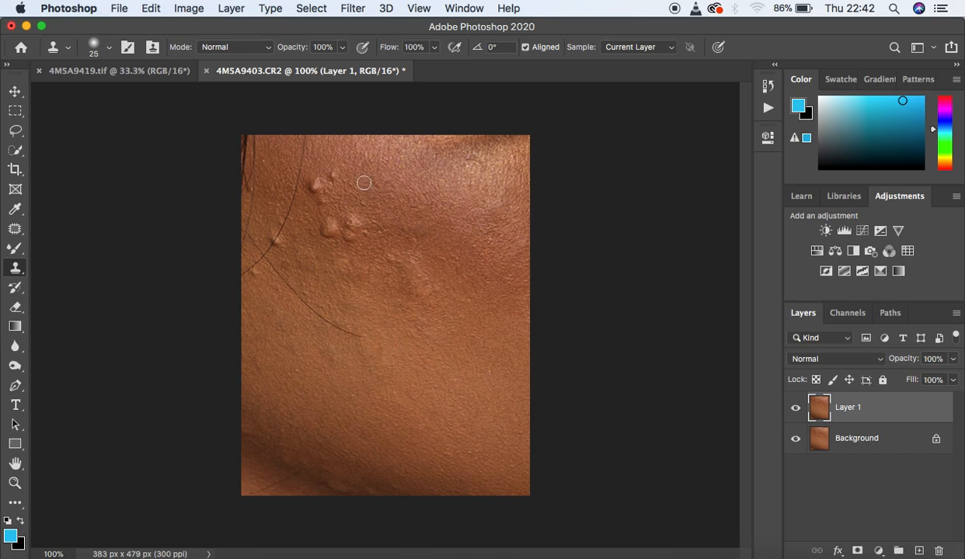
pyautogui.press('super+equal')
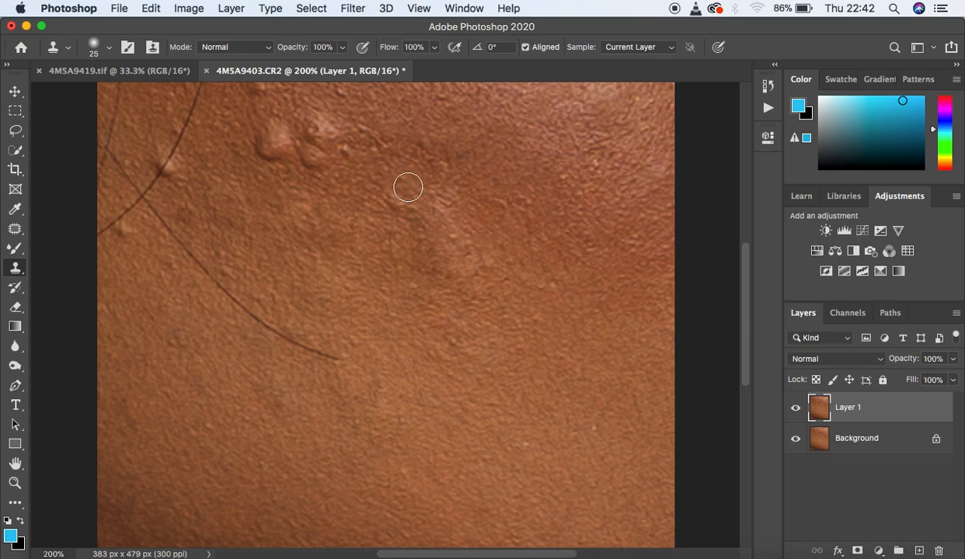
pyautogui.press('super+minus')
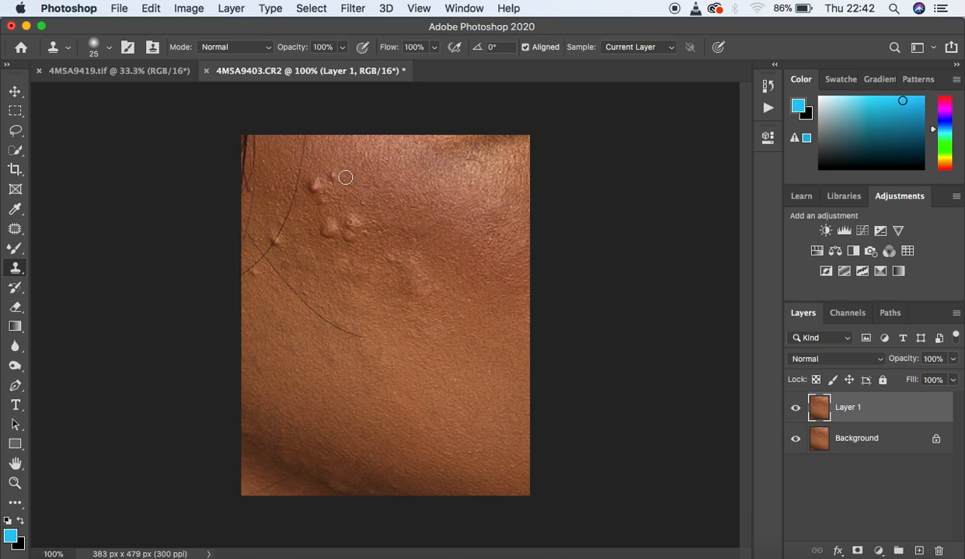
# Step: Use the Patch tool to replace the topmost cluster of bumps, beside the long curved hair, with clean skin
pyautogui.click(17, 226)
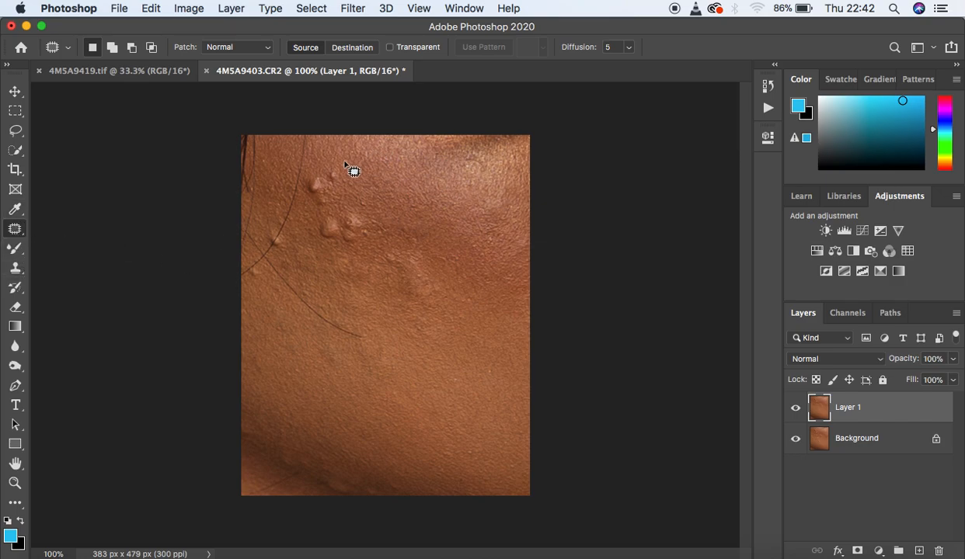
pyautogui.moveTo(333, 169)
pyautogui.mouseDown()
pyautogui.moveTo(326, 188)
pyautogui.moveTo(344, 173)
pyautogui.moveTo(347, 184)
pyautogui.mouseUp()
pyautogui.moveTo(348, 175)
pyautogui.mouseDown()
pyautogui.moveTo(357, 175)
pyautogui.moveTo(317, 173)
pyautogui.moveTo(306, 194)
pyautogui.moveTo(330, 200)
pyautogui.moveTo(319, 172)
pyautogui.moveTo(324, 190)
pyautogui.moveTo(346, 186)
pyautogui.mouseUp()
pyautogui.press('super+d')
pyautogui.hotkey('ctrl', 'd')
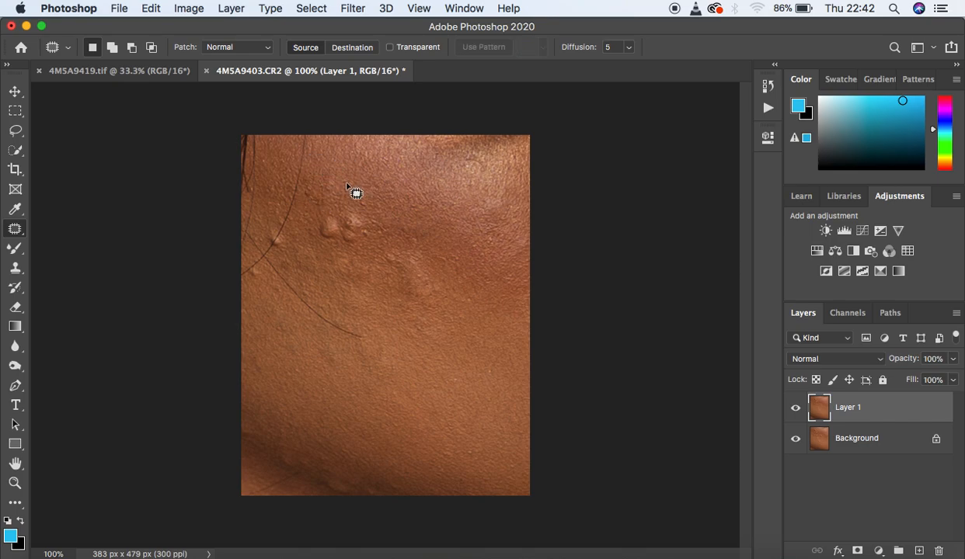
# Step: Patch the pair of raised bumps below the top cluster and the uneven raised area in the middle of the cheek
pyautogui.moveTo(356, 221)
pyautogui.mouseDown()
pyautogui.moveTo(353, 248)
pyautogui.moveTo(368, 244)
pyautogui.moveTo(354, 217)
pyautogui.moveTo(353, 228)
pyautogui.moveTo(351, 198)
pyautogui.moveTo(378, 219)
pyautogui.moveTo(357, 223)
pyautogui.moveTo(371, 243)
pyautogui.moveTo(368, 231)
pyautogui.moveTo(380, 240)
pyautogui.mouseUp()
pyautogui.moveTo(333, 219)
pyautogui.mouseDown()
pyautogui.moveTo(320, 244)
pyautogui.moveTo(334, 243)
pyautogui.moveTo(341, 225)
pyautogui.moveTo(331, 218)
pyautogui.moveTo(335, 226)
pyautogui.moveTo(352, 209)
pyautogui.moveTo(343, 230)
pyautogui.moveTo(351, 198)
pyautogui.moveTo(352, 228)
pyautogui.moveTo(338, 242)
pyautogui.moveTo(371, 238)
pyautogui.moveTo(393, 249)
pyautogui.moveTo(379, 253)
pyautogui.moveTo(386, 267)
pyautogui.moveTo(400, 271)
pyautogui.moveTo(402, 241)
pyautogui.mouseUp()
pyautogui.click(356, 210)
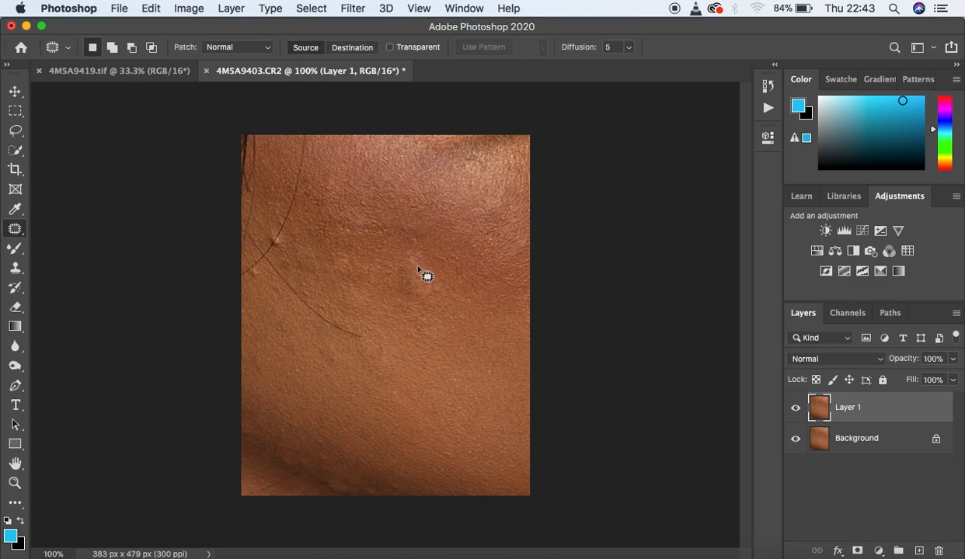
pyautogui.moveTo(419, 280)
pyautogui.mouseDown()
pyautogui.moveTo(416, 271)
pyautogui.moveTo(387, 276)
pyautogui.moveTo(433, 282)
pyautogui.moveTo(401, 278)
pyautogui.moveTo(416, 297)
pyautogui.moveTo(432, 293)
pyautogui.mouseUp()
pyautogui.hotkey('ctrl', 'd')
# Step: Patch out the upper part of the long curved hair running down from the photo's top edge
pyautogui.hotkey('ctrl', 'd')
# Step: Patch the small bump near the photo's left edge and the one lying on the long curved hair
pyautogui.moveTo(255, 270)
pyautogui.mouseDown()
pyautogui.moveTo(250, 277)
pyautogui.moveTo(249, 269)
pyautogui.mouseUp()
pyautogui.press('super+d')
pyautogui.moveTo(279, 236)
pyautogui.mouseDown()
pyautogui.moveTo(264, 241)
pyautogui.moveTo(306, 249)
pyautogui.mouseUp()
pyautogui.press('super+d')
pyautogui.moveTo(302, 137)
pyautogui.mouseDown()
pyautogui.moveTo(278, 243)
pyautogui.moveTo(316, 142)
pyautogui.moveTo(316, 179)
pyautogui.moveTo(291, 195)
pyautogui.moveTo(299, 185)
pyautogui.moveTo(295, 209)
pyautogui.moveTo(310, 190)
pyautogui.mouseUp()
# Step: Patch out the rest of the curved hair at the left edge and the strand crossing the cheek diagonally
pyautogui.hotkey('ctrl', 'd')
pyautogui.moveTo(309, 191); pyautogui.dragTo(311, 208)
pyautogui.press('super+d')
pyautogui.moveTo(264, 252)
pyautogui.mouseDown()
pyautogui.moveTo(241, 277)
pyautogui.moveTo(274, 249)
pyautogui.moveTo(266, 277)
pyautogui.mouseUp()
pyautogui.press('super+d')
pyautogui.moveTo(243, 230)
pyautogui.mouseDown()
pyautogui.moveTo(270, 277)
pyautogui.moveTo(327, 331)
pyautogui.moveTo(368, 336)
pyautogui.moveTo(245, 233)
pyautogui.mouseUp()
pyautogui.moveTo(288, 278)
pyautogui.mouseDown()
pyautogui.moveTo(278, 281)
pyautogui.moveTo(285, 294)
pyautogui.moveTo(323, 275)
pyautogui.moveTo(282, 263)
pyautogui.moveTo(280, 275)
pyautogui.moveTo(313, 304)
pyautogui.moveTo(296, 269)
pyautogui.moveTo(300, 285)
pyautogui.moveTo(316, 279)
pyautogui.mouseUp()
pyautogui.hotkey('ctrl', 'd')
pyautogui.hotkey('ctrl', 'd')
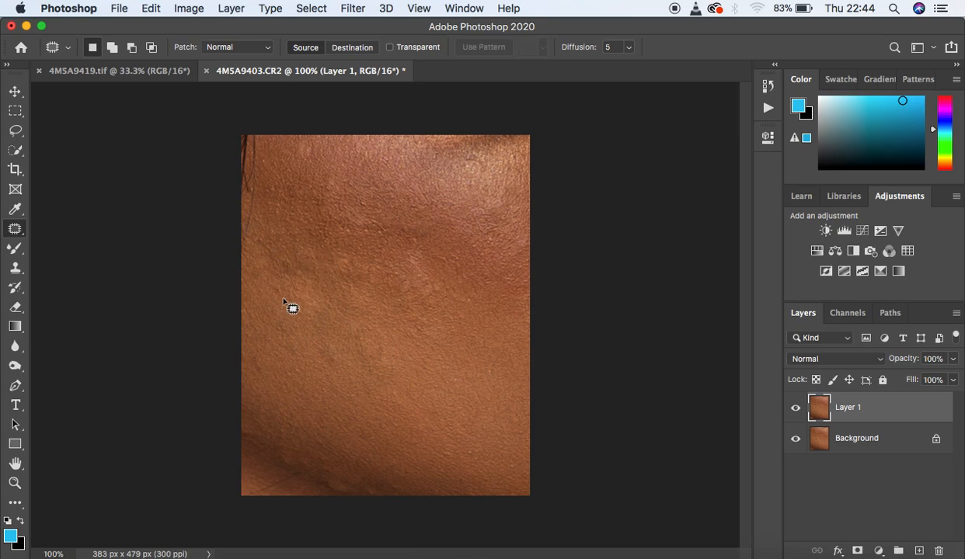
# Step: Patch the leftover marks near the photo's left edge and in the reddish skin above the middle of the cheek
pyautogui.moveTo(262, 242)
pyautogui.mouseDown()
pyautogui.moveTo(280, 262)
pyautogui.moveTo(269, 241)
pyautogui.mouseUp()
pyautogui.click(269, 241)
pyautogui.moveTo(411, 231)
pyautogui.mouseDown()
pyautogui.moveTo(406, 244)
pyautogui.moveTo(425, 226)
pyautogui.moveTo(413, 231)
pyautogui.moveTo(441, 240)
pyautogui.moveTo(395, 235)
pyautogui.moveTo(413, 236)
pyautogui.mouseUp()
pyautogui.click(438, 240)
# Step: Patch small uneven spots in the middle of the cheek, near the upper-right highlight and in the upper-left skin at 200% zoom
pyautogui.press('super+plus')
pyautogui.click(497, 367)
pyautogui.moveTo(457, 340)
pyautogui.mouseDown()
pyautogui.moveTo(448, 344)
pyautogui.moveTo(470, 342)
pyautogui.mouseUp()
pyautogui.click(470, 341)
pyautogui.moveTo(578, 151)
pyautogui.mouseDown()
pyautogui.moveTo(586, 177)
pyautogui.moveTo(602, 160)
pyautogui.moveTo(609, 169)
pyautogui.moveTo(629, 153)
pyautogui.mouseUp()
pyautogui.click(610, 171)
pyautogui.click(629, 153)
pyautogui.moveTo(262, 126)
pyautogui.mouseDown()
pyautogui.moveTo(259, 158)
pyautogui.moveTo(277, 127)
pyautogui.moveTo(268, 111)
pyautogui.moveTo(263, 135)
pyautogui.moveTo(282, 137)
pyautogui.moveTo(274, 106)
pyautogui.moveTo(261, 117)
pyautogui.moveTo(277, 133)
pyautogui.moveTo(298, 121)
pyautogui.mouseUp()
pyautogui.click(282, 146)
pyautogui.click(301, 199)
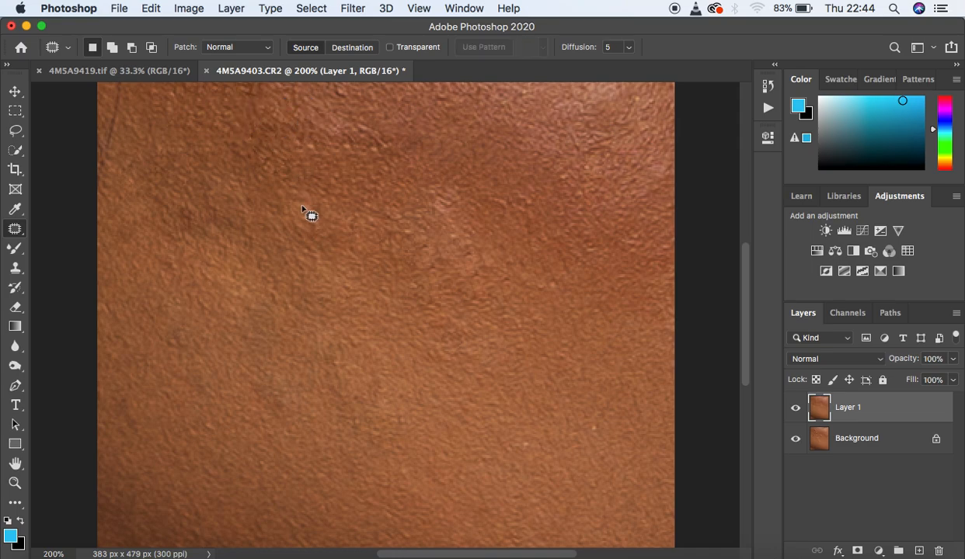
# Step: Compare the patched skin with the original photo by switching Layer 1's visibility off and on
pyautogui.press('super+minus')
pyautogui.press('super+minus')
pyautogui.press('super+minus')
pyautogui.press('super+equal')
pyautogui.press('super+equal')
# Step: Examine the patched skin texture at several magnifications for remaining flaws
pyautogui.press('super+minus')
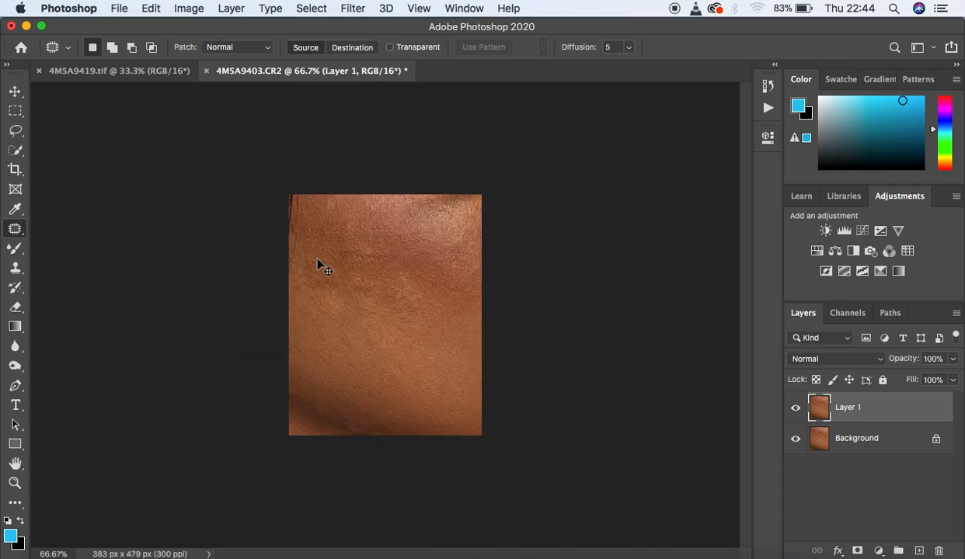
pyautogui.click(795, 409)
pyautogui.click(795, 409)
pyautogui.click(794, 409)
pyautogui.click(795, 409)
pyautogui.press('super+equal')
pyautogui.press('super+equal')
pyautogui.press('super+minus')
pyautogui.press('super+minus')
pyautogui.press('super+minus')
pyautogui.press('super+equal')
pyautogui.press('super+equal')
pyautogui.press('super+minus')
pyautogui.press('super+equal')
pyautogui.press('super+equal')
pyautogui.press('super+equal')
pyautogui.press('super+minus')
pyautogui.press('super+minus')
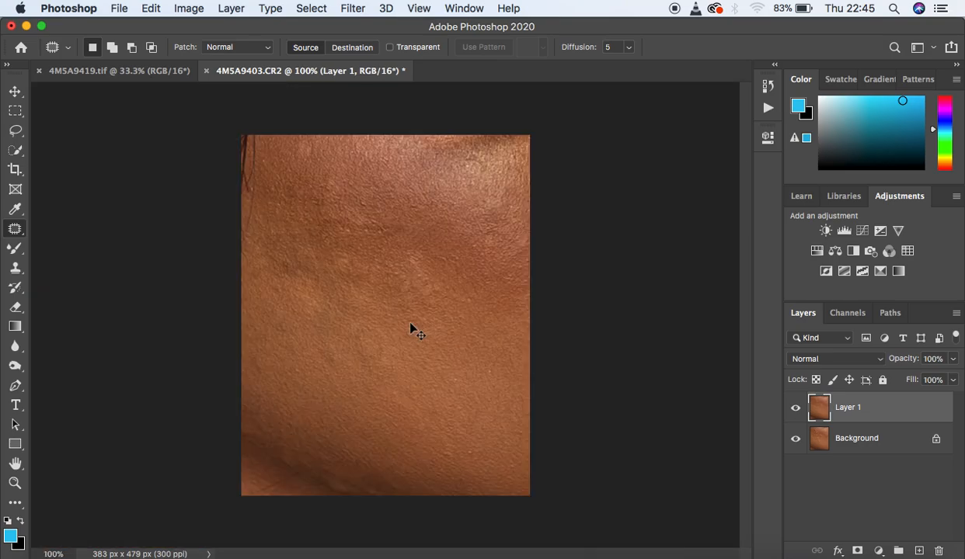
pyautogui.press('super+equal')
pyautogui.press('super+equal')
pyautogui.press('super+minus')
pyautogui.press('super+minus')
pyautogui.press('super+minus')
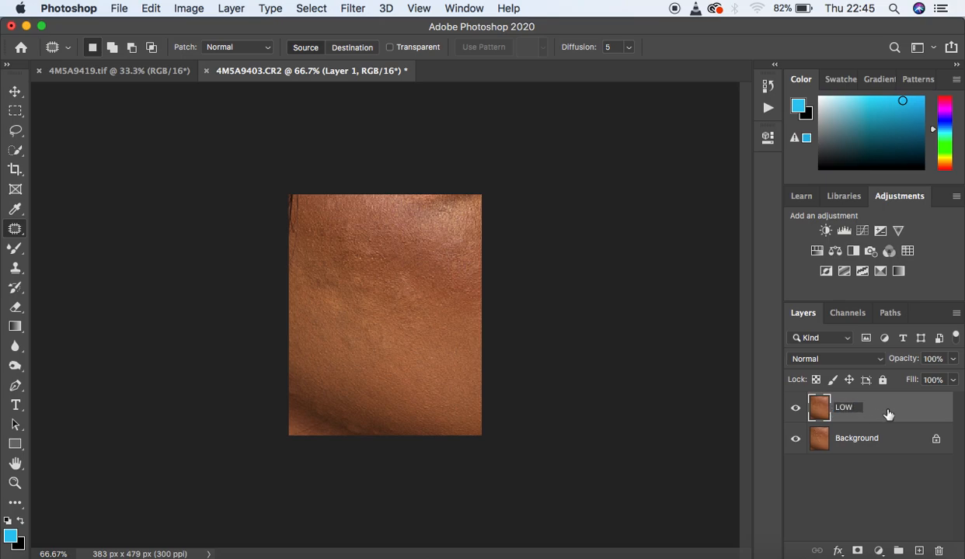
# Step: Rename the retouched layer to LOW and add a duplicate of it named HIGH
pyautogui.press('Return')
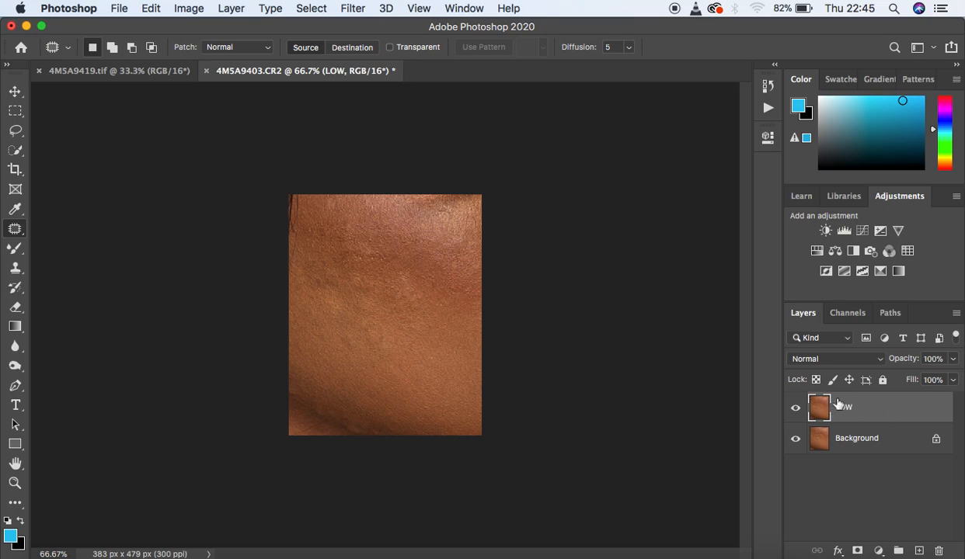
pyautogui.press('super+j')
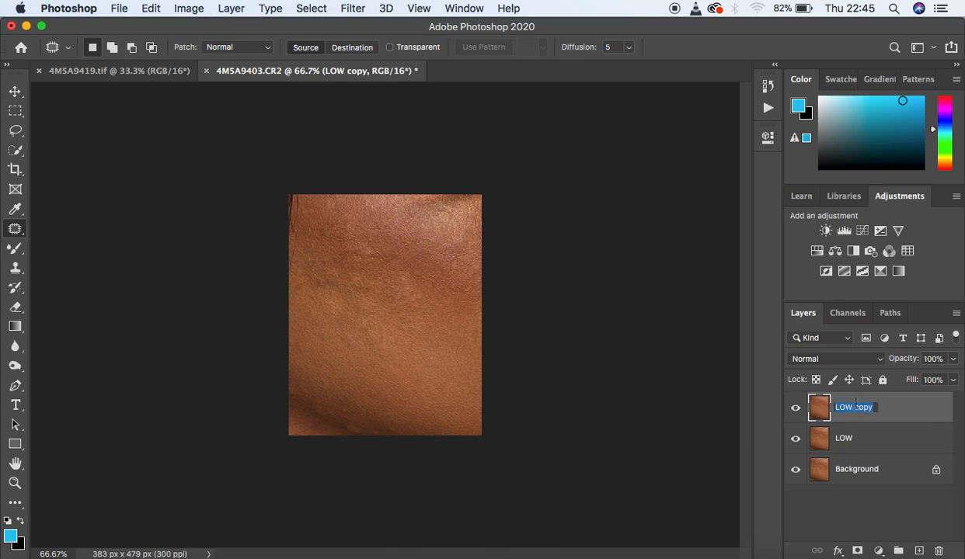
pyautogui.press('Return')
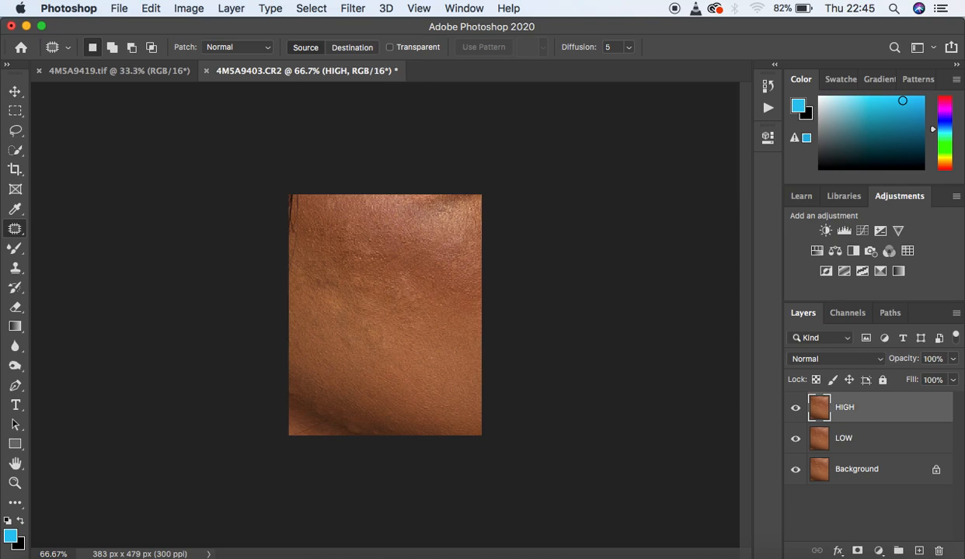
# Step: Hide the HIGH layer and start a Gaussian Blur on the LOW layer with a radius of 2.5 pixels
pyautogui.click(871, 439)
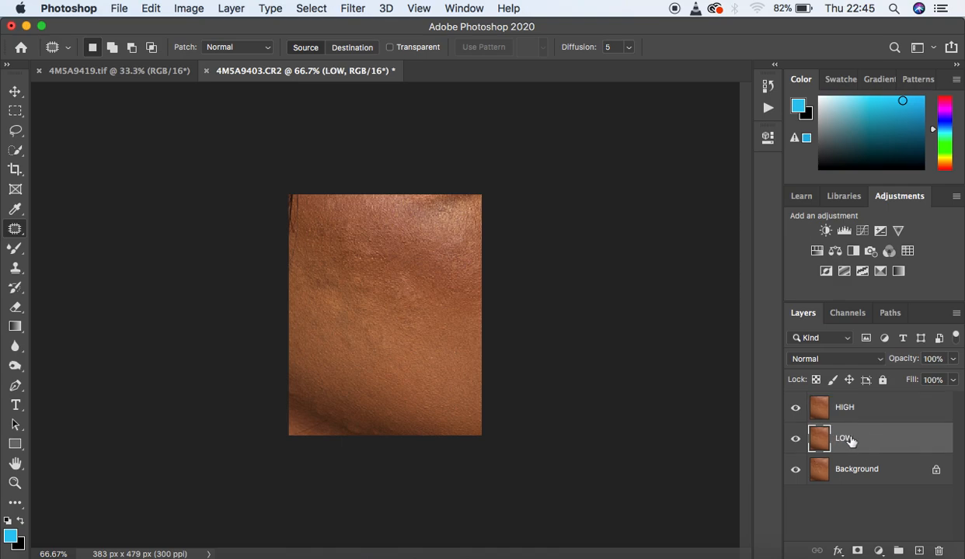
pyautogui.click(795, 410)
pyautogui.click(351, 8)
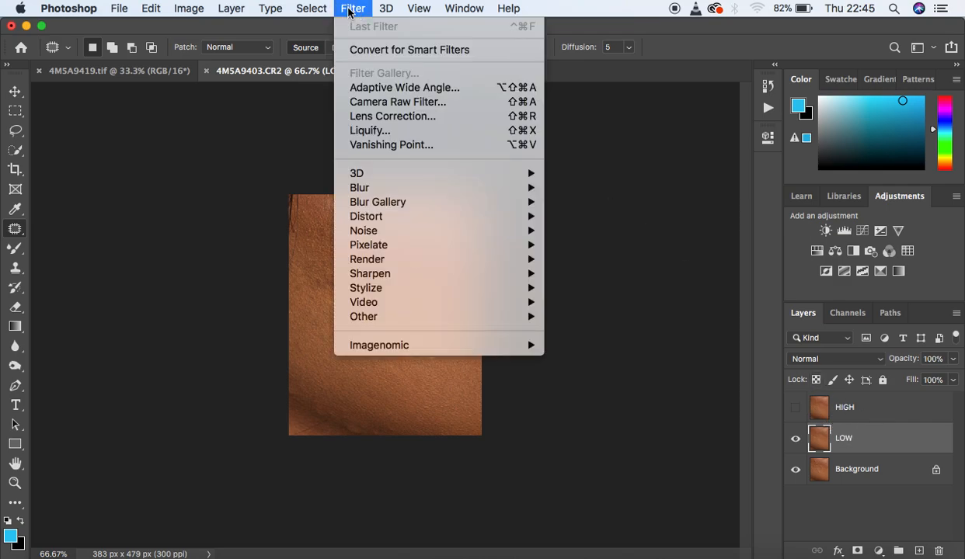
pyautogui.moveTo(398, 188)
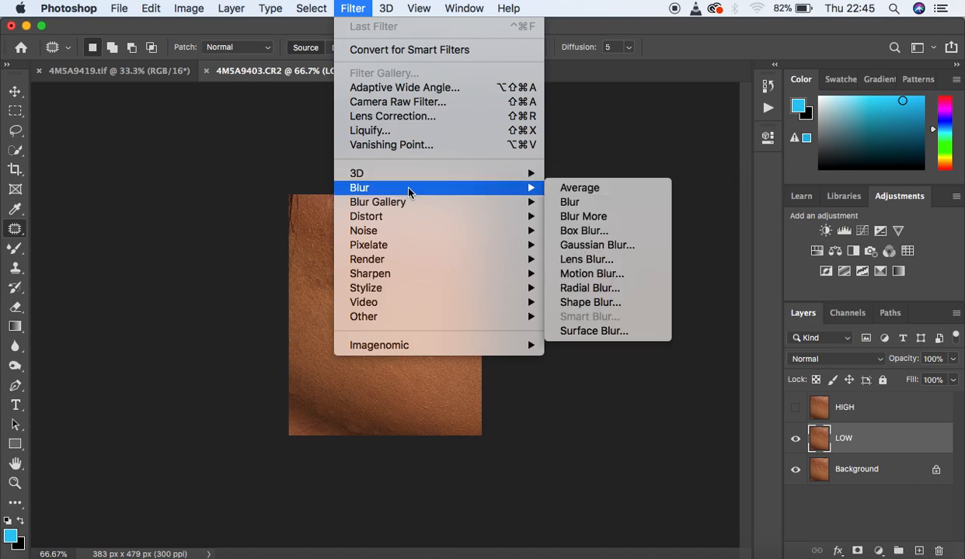
pyautogui.click(609, 245)
pyautogui.moveTo(625, 338); pyautogui.dragTo(539, 330)
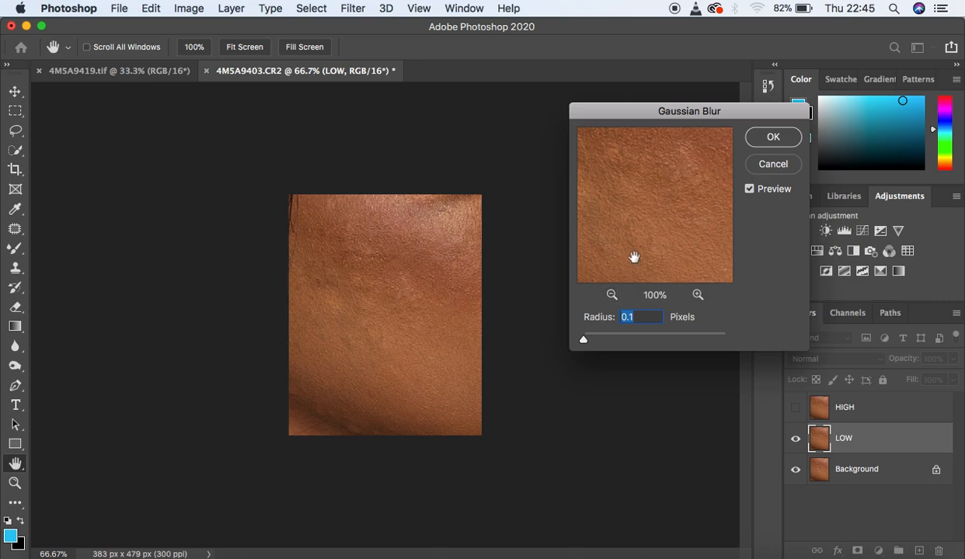
pyautogui.moveTo(588, 341); pyautogui.dragTo(602, 339)
pyautogui.click(638, 209)
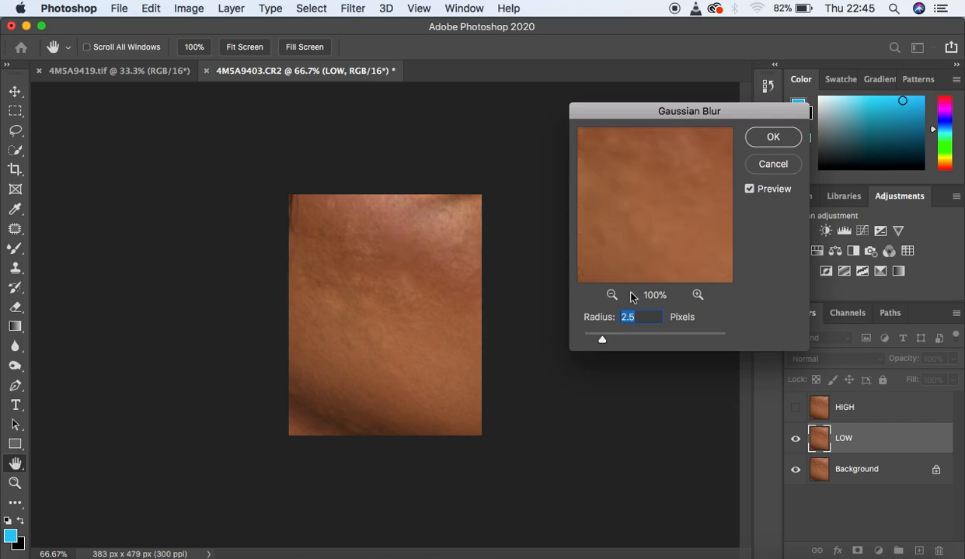
# Step: Raise the Gaussian Blur radius to 3.5 pixels, check different skin areas in the preview, and apply the blur
pyautogui.moveTo(603, 341); pyautogui.dragTo(605, 342)
pyautogui.moveTo(606, 344); pyautogui.dragTo(610, 342)
pyautogui.moveTo(643, 250); pyautogui.dragTo(605, 223)
pyautogui.moveTo(648, 155); pyautogui.dragTo(659, 289)
pyautogui.moveTo(650, 184); pyautogui.dragTo(708, 150)
pyautogui.moveTo(675, 190); pyautogui.dragTo(621, 207)
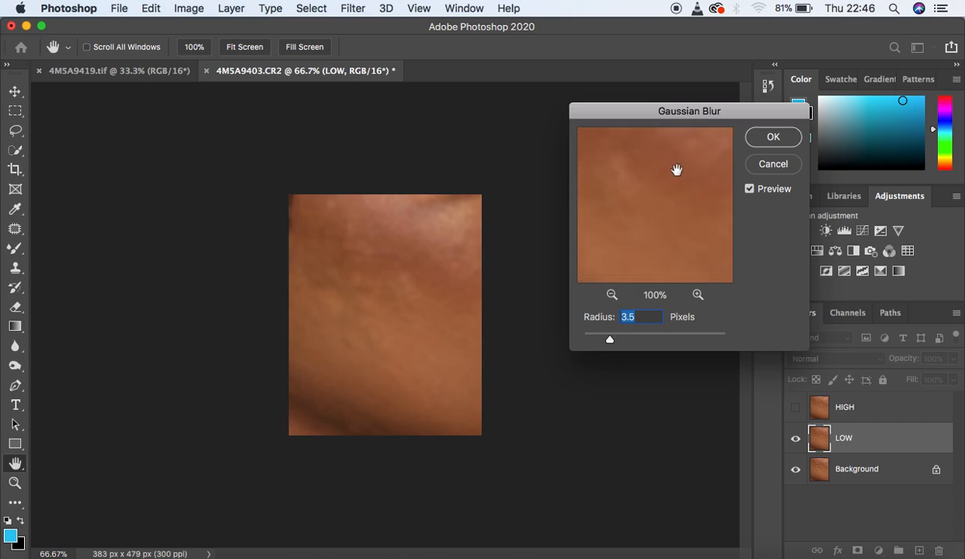
pyautogui.moveTo(679, 172); pyautogui.dragTo(666, 241)
pyautogui.click(771, 149)
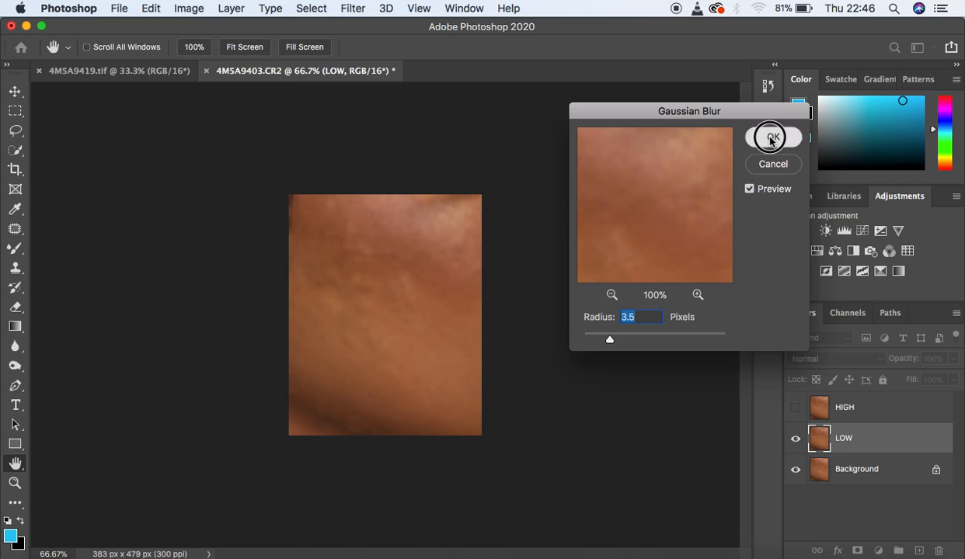
# Step: Select and show the HIGH layer, and start Apply Image on it with LOW as the source layer
pyautogui.click(886, 405)
pyautogui.click(796, 408)
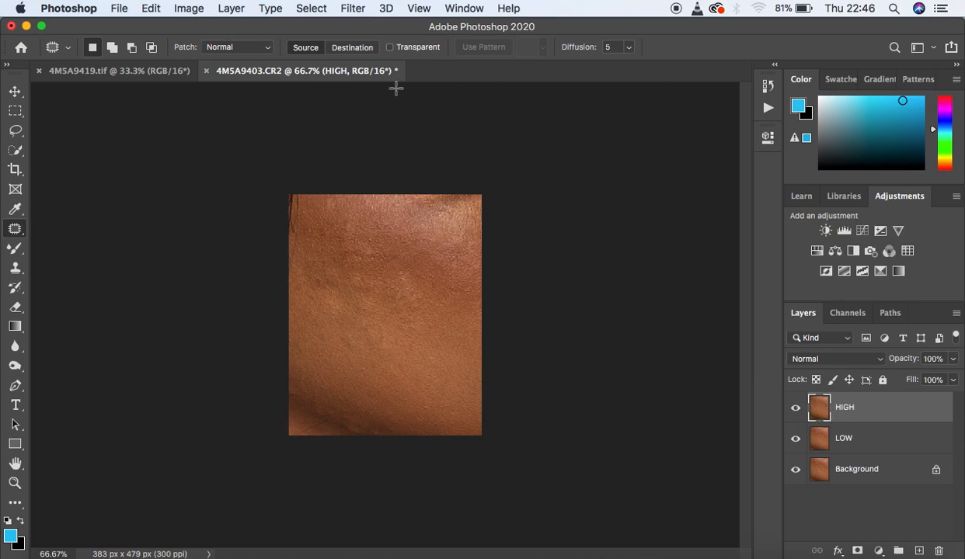
pyautogui.click(188, 9)
pyautogui.click(229, 234)
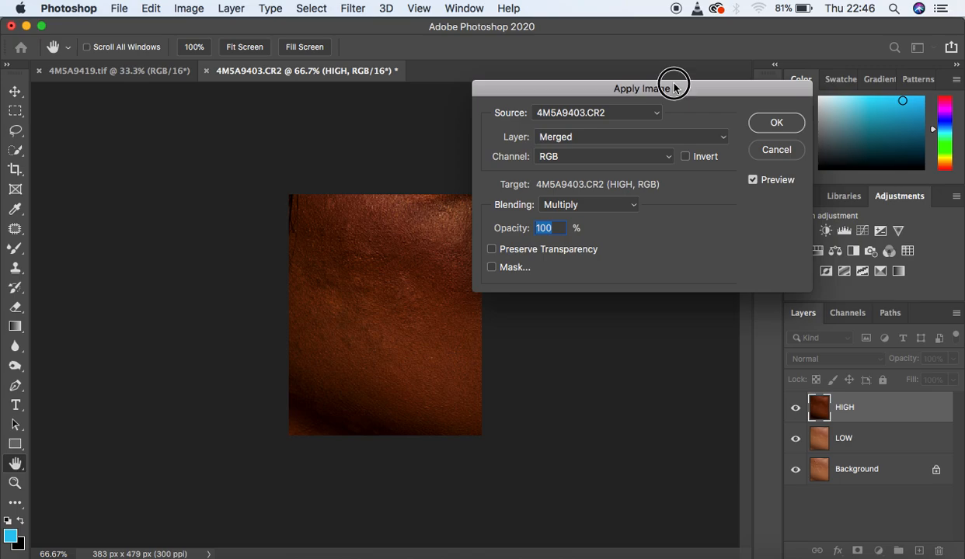
pyautogui.moveTo(672, 83); pyautogui.dragTo(718, 73)
pyautogui.click(648, 130)
pyautogui.click(645, 160)
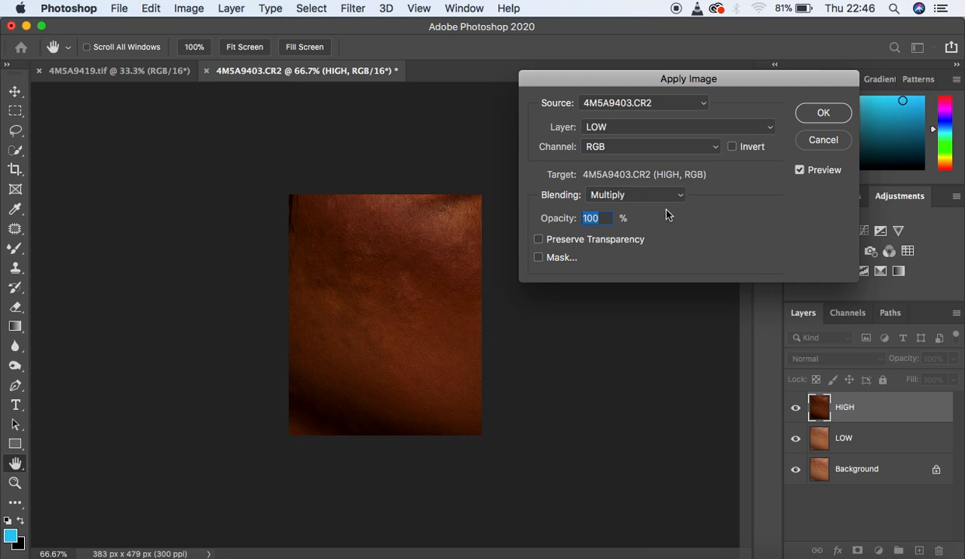
# Step: Apply the image with Add blending, Invert enabled, 100% opacity, scale 2 and offset 0
pyautogui.click(640, 195)
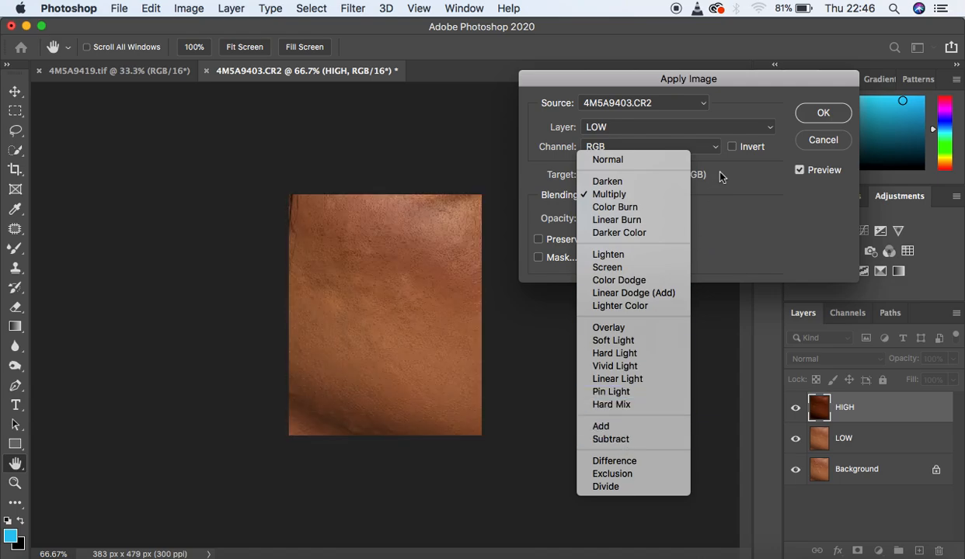
pyautogui.click(746, 80)
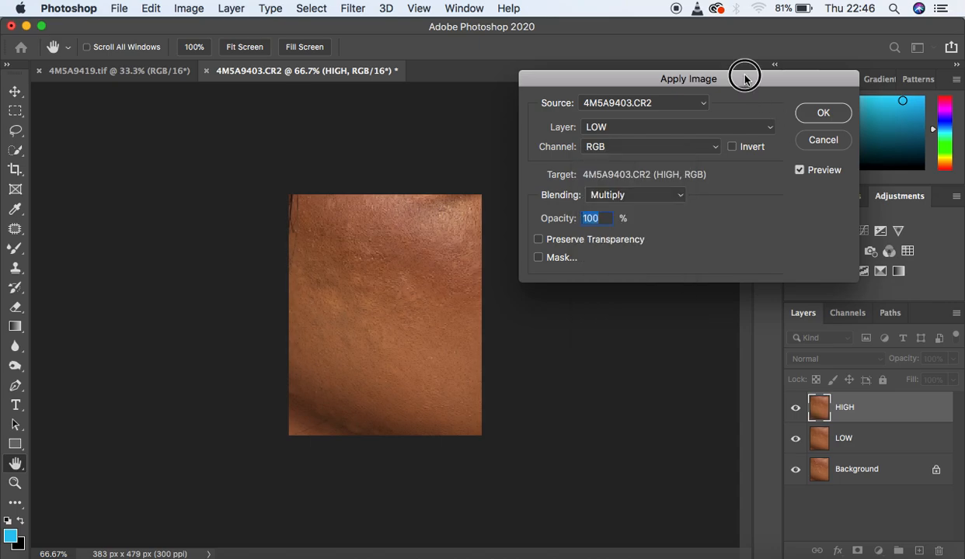
pyautogui.moveTo(747, 77); pyautogui.dragTo(737, 132)
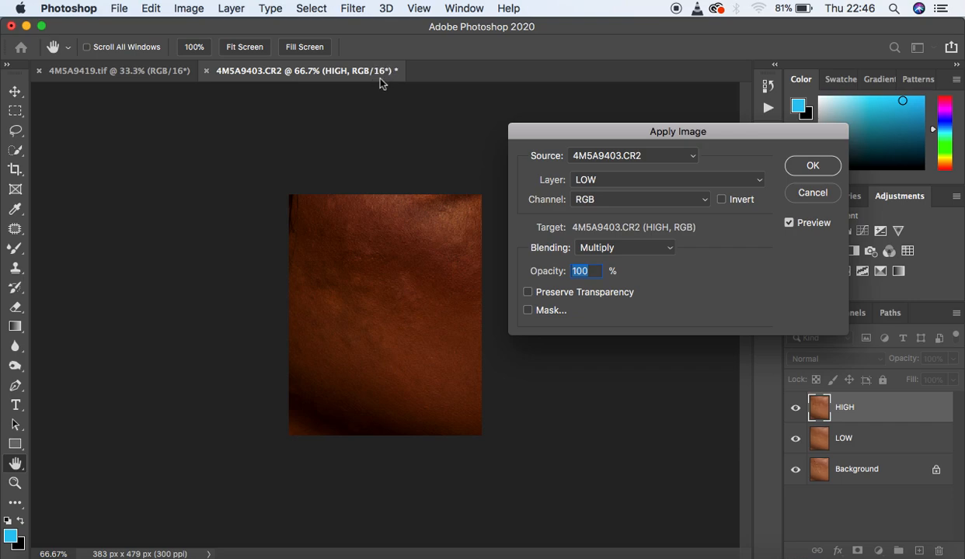
pyautogui.click(612, 247)
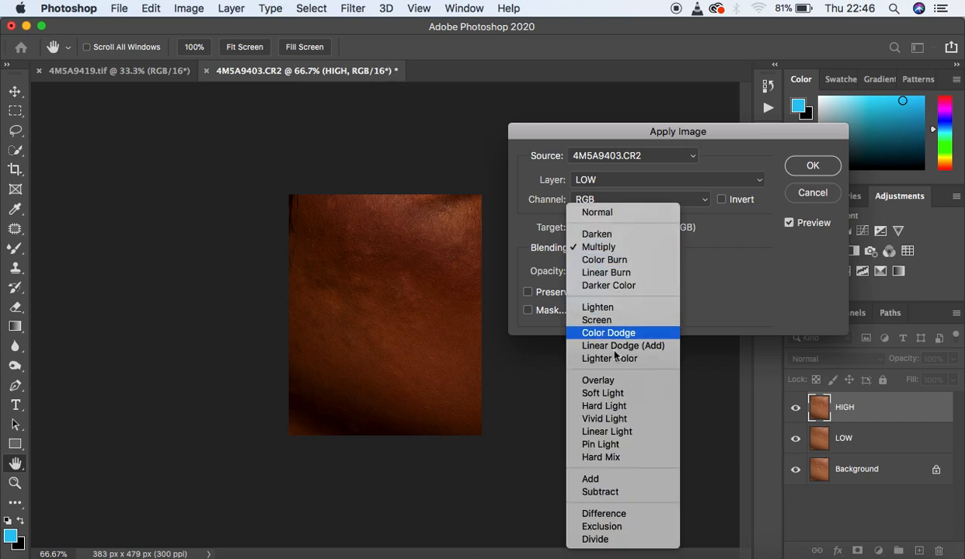
pyautogui.click(607, 482)
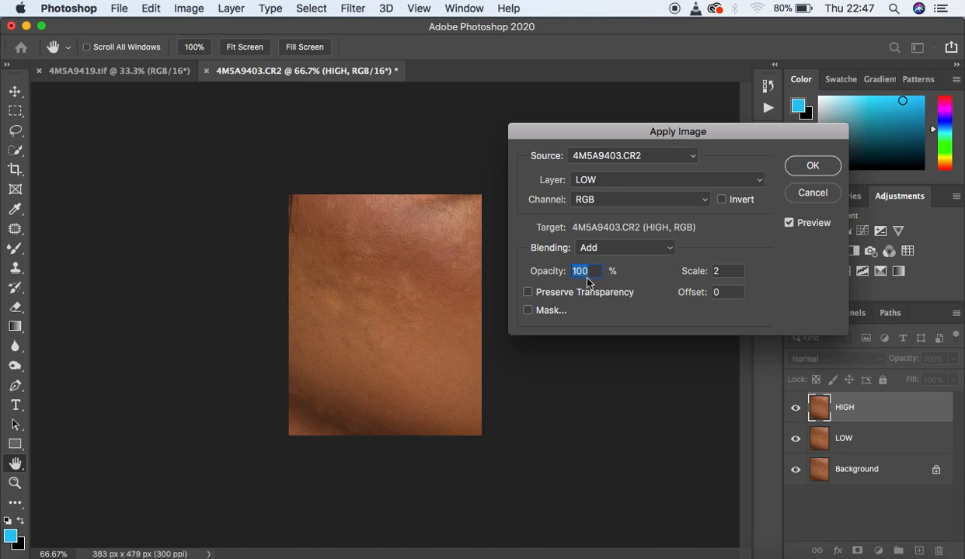
pyautogui.click(722, 201)
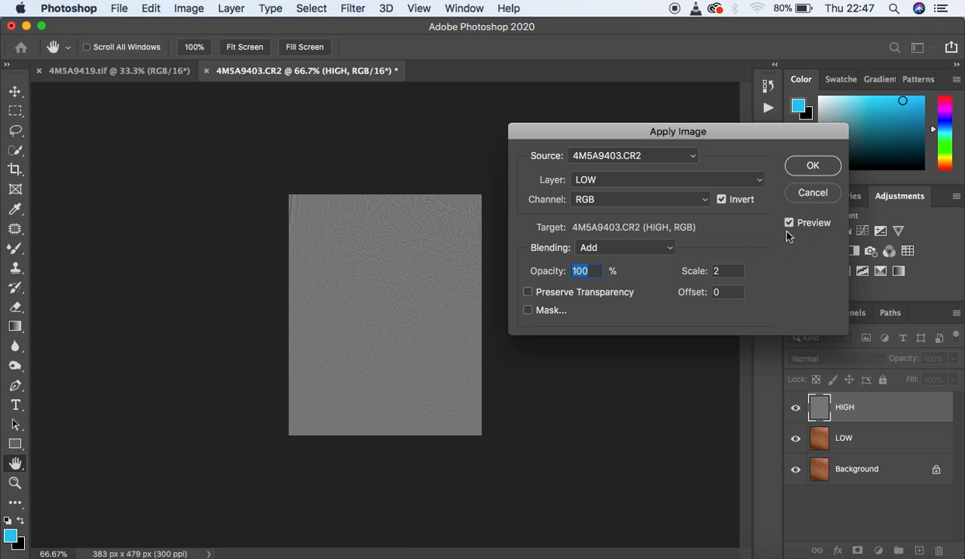
pyautogui.click(804, 166)
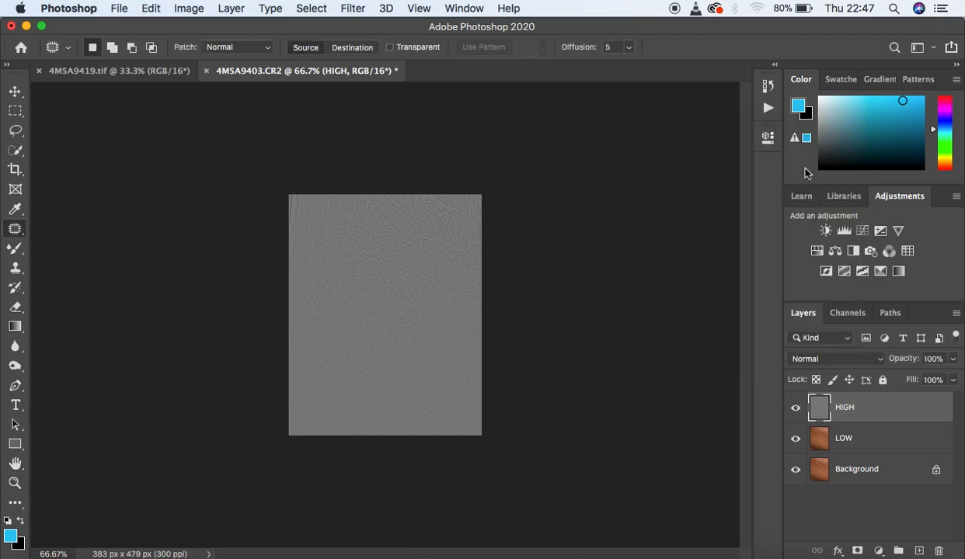
# Step: Set the HIGH layer's blend mode to Linear Light and check the combined skin texture up close
pyautogui.click(807, 359)
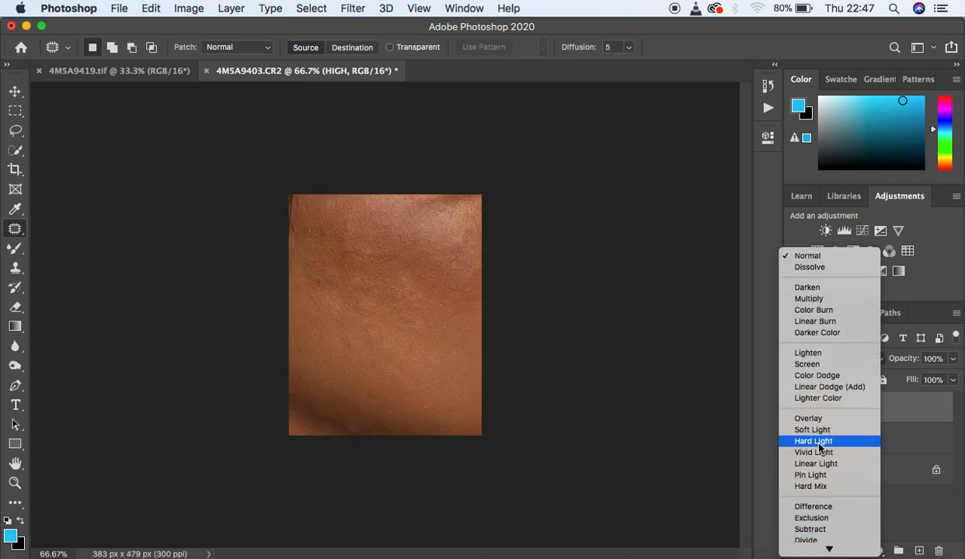
pyautogui.click(808, 459)
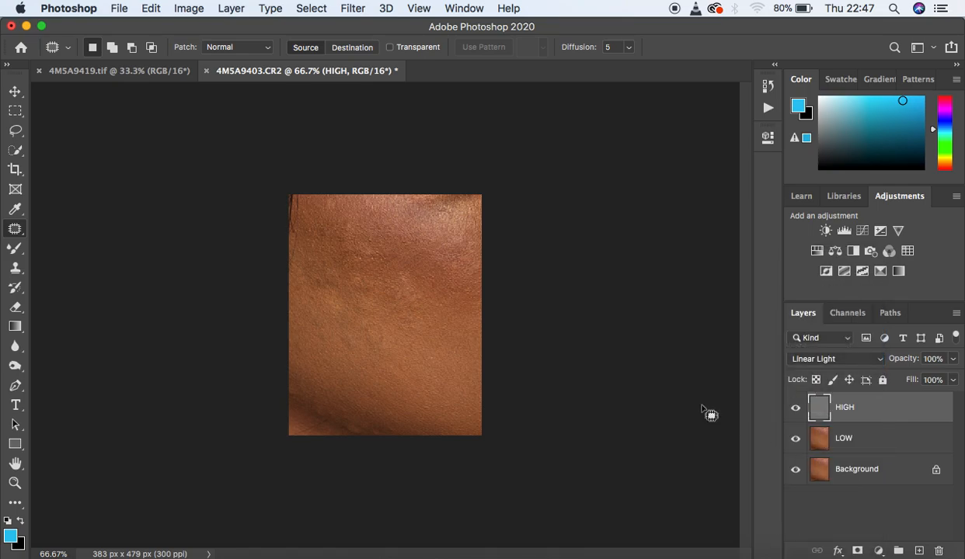
pyautogui.press('super+plus')
pyautogui.press('super+plus')
pyautogui.press('super+minus')
pyautogui.press('super+minus')
pyautogui.press('super+plus')
pyautogui.press('super+minus')
# Step: Group the HIGH and LOW layers together
pyautogui.keyDown('shift'); pyautogui.click(892, 438); pyautogui.keyUp('shift')
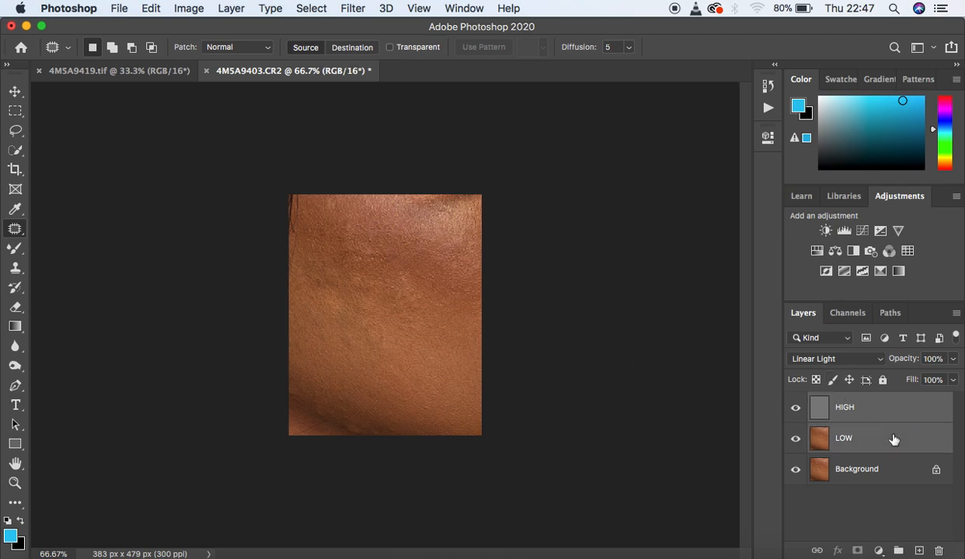
pyautogui.press('super+g')
pyautogui.click(808, 402)
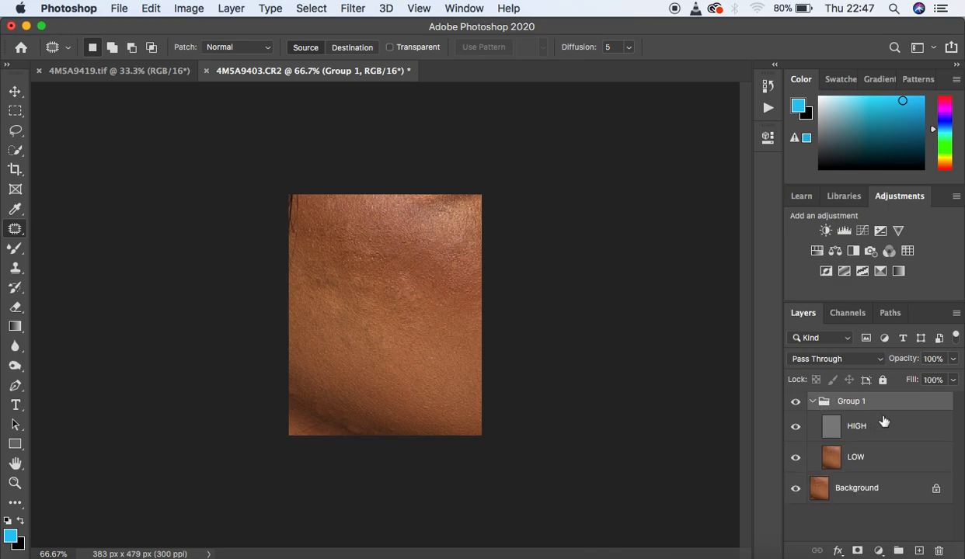
# Step: Add a Black & White adjustment layer above HIGH inside the group and lower its Reds to -17
pyautogui.click(872, 419)
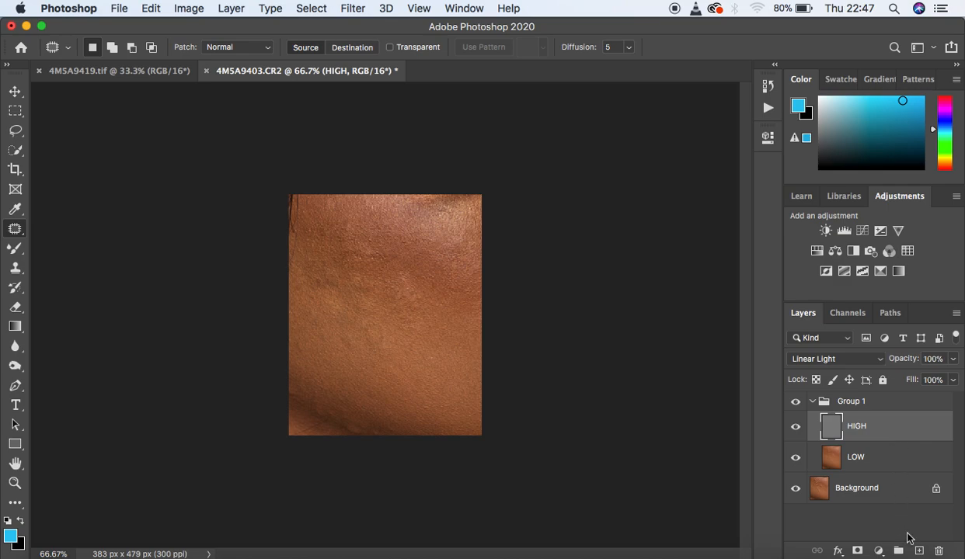
pyautogui.click(879, 551)
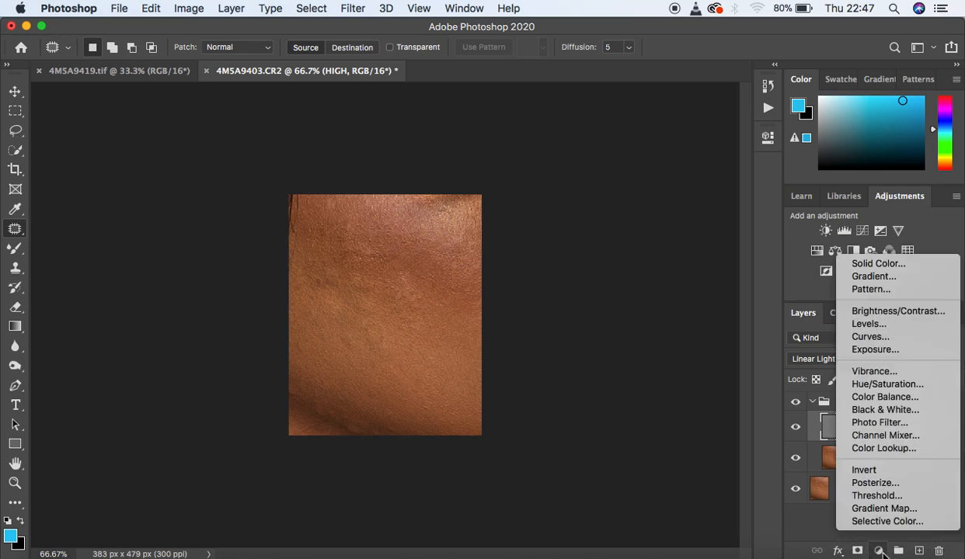
pyautogui.click(881, 409)
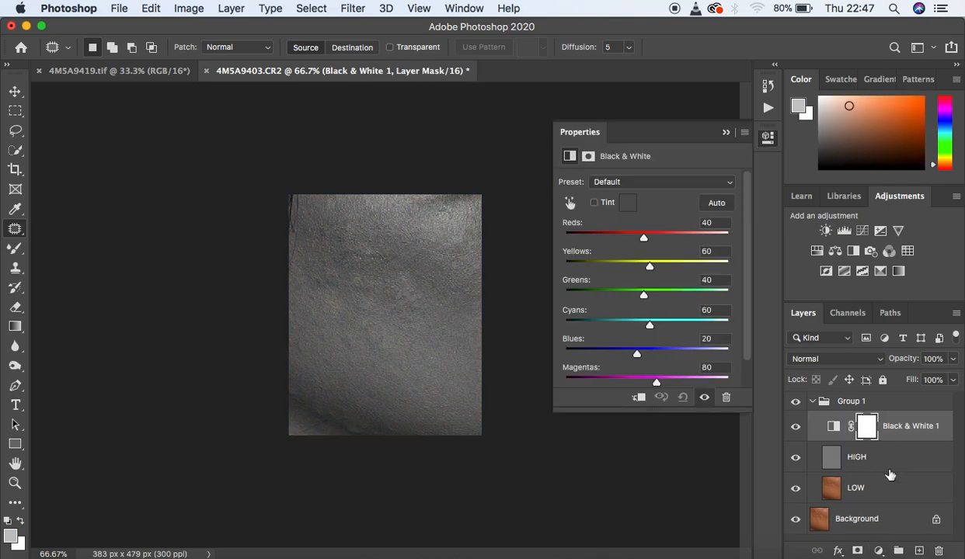
pyautogui.click(644, 239)
pyautogui.moveTo(644, 243); pyautogui.dragTo(628, 244)
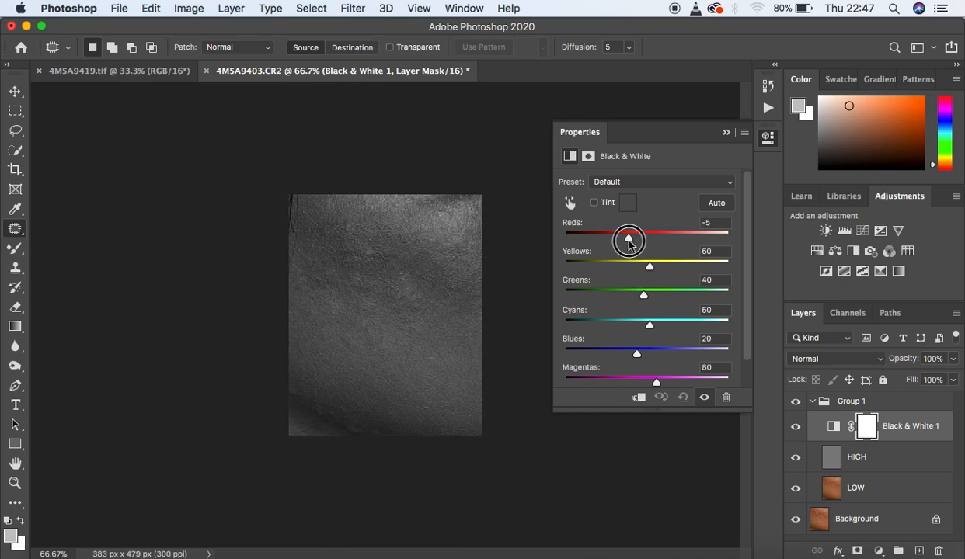
pyautogui.moveTo(629, 241); pyautogui.dragTo(625, 239)
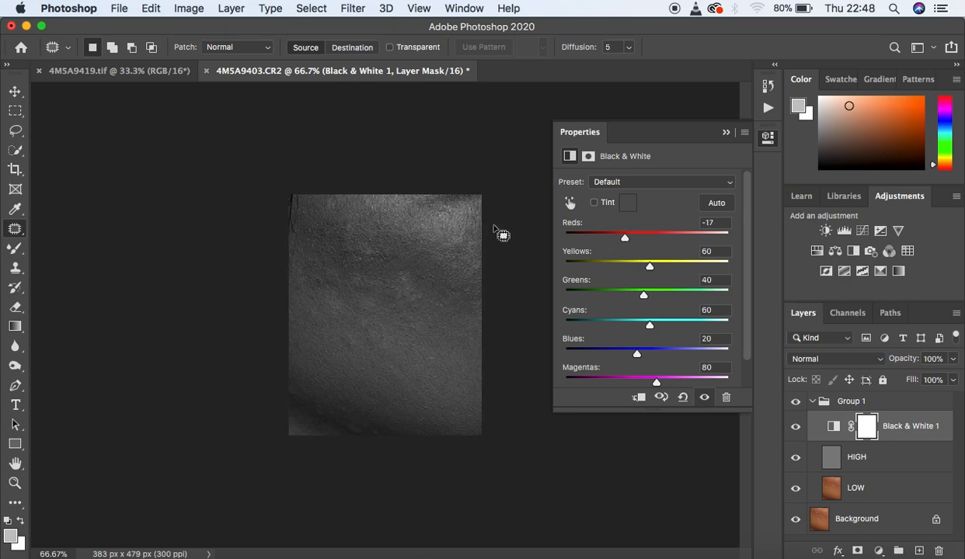
pyautogui.click(726, 133)
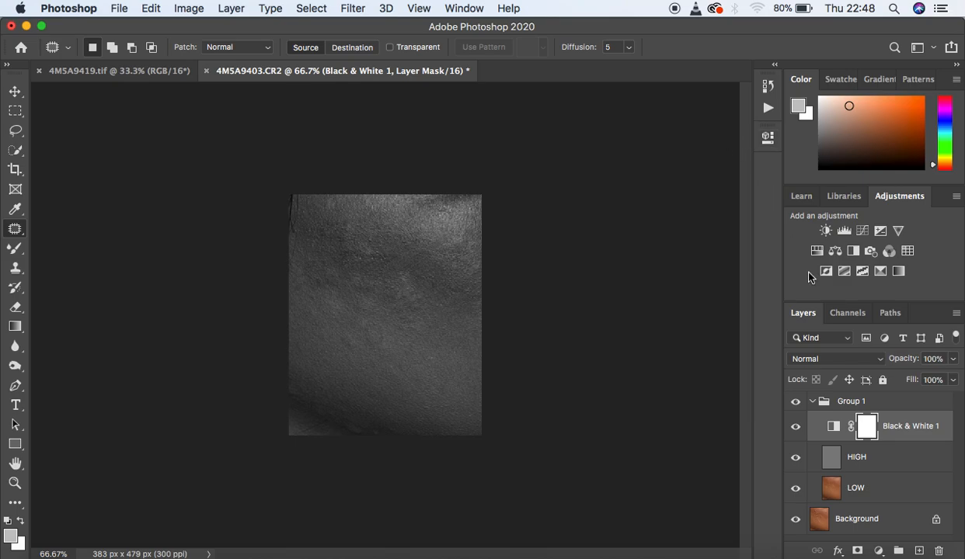
# Step: Select the LOW layer and ready the Mixer Brush, cleaning it and keeping it set to clean after each stroke
pyautogui.click(886, 489)
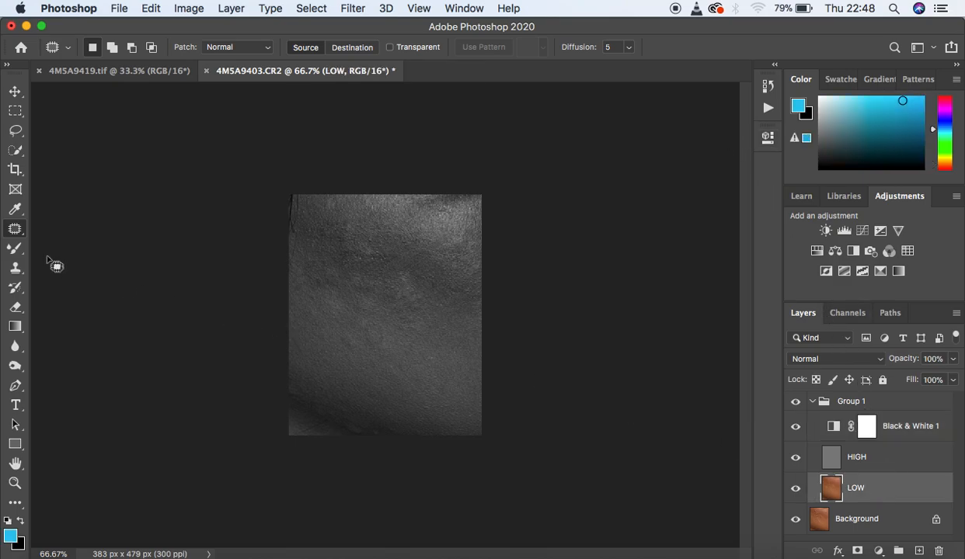
pyautogui.click(15, 249)
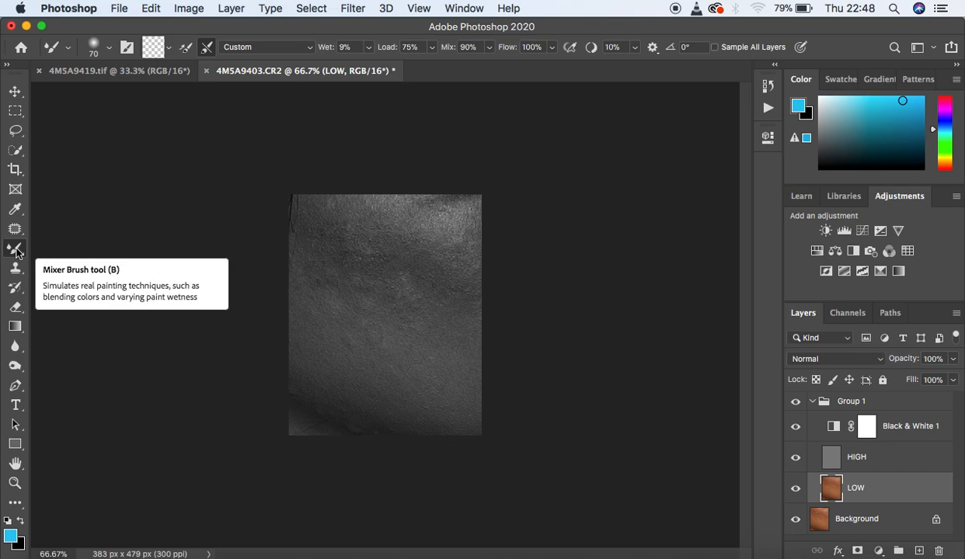
pyautogui.rightClick(16, 250)
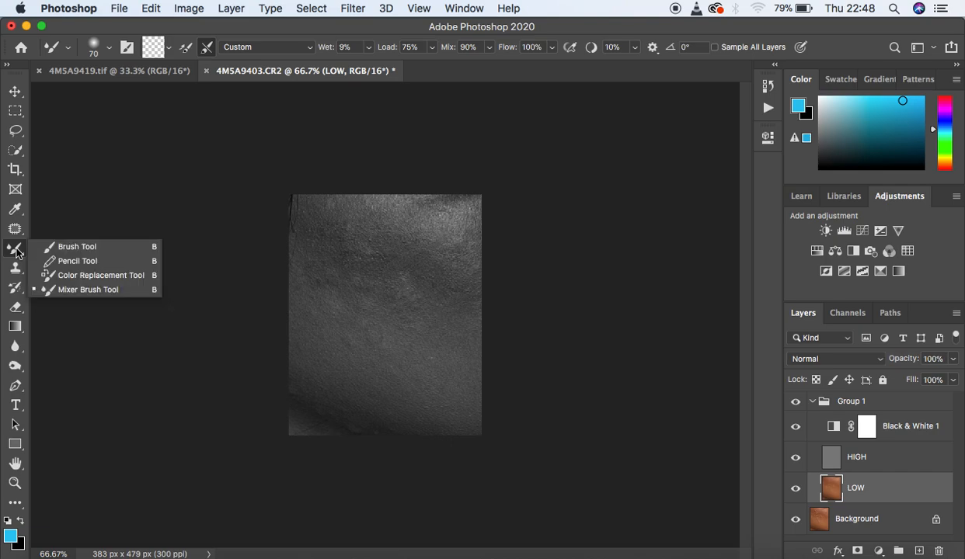
pyautogui.click(75, 289)
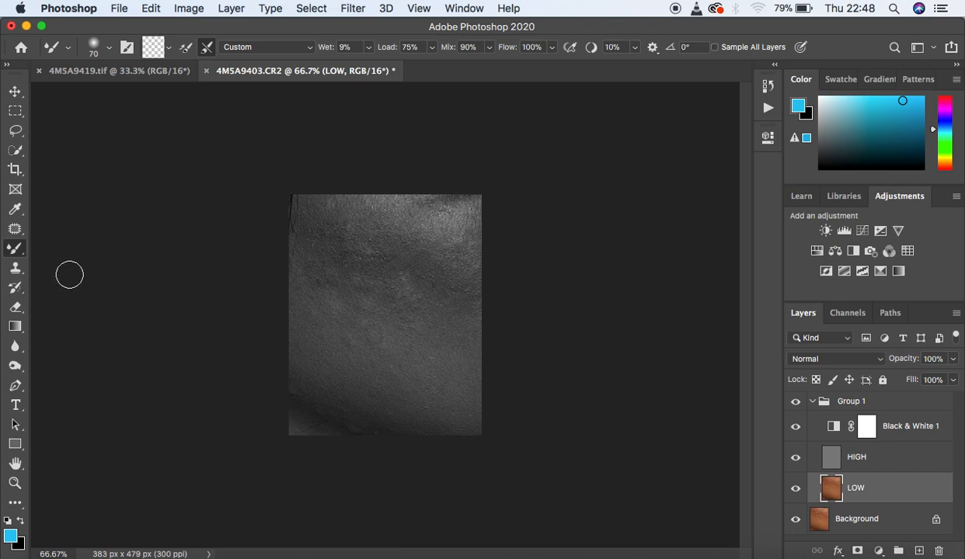
pyautogui.click(170, 52)
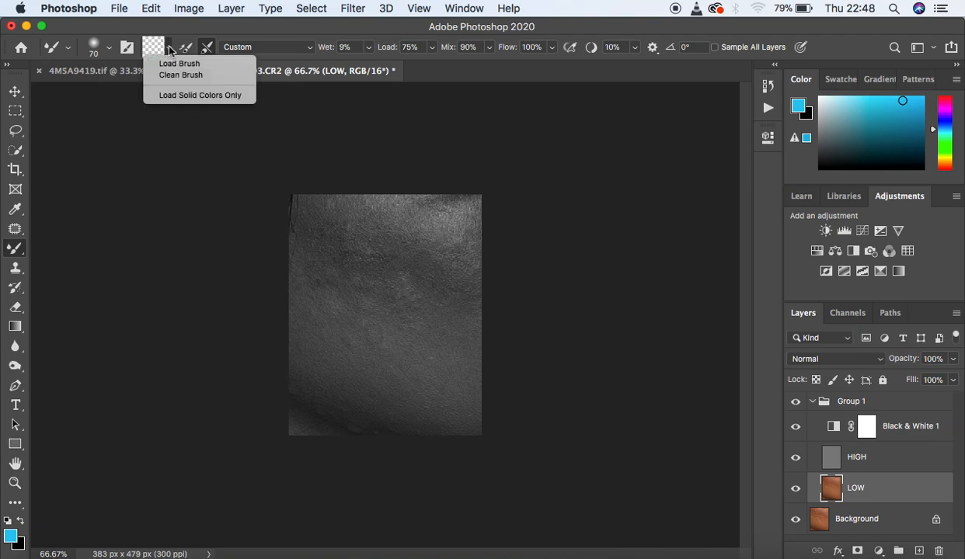
pyautogui.click(177, 74)
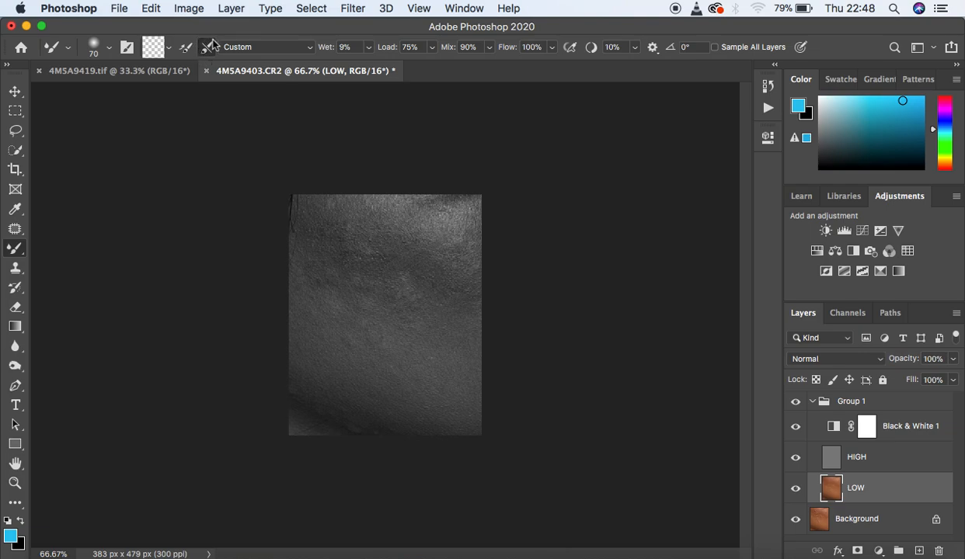
pyautogui.click(207, 46)
pyautogui.click(206, 47)
# Step: Enlarge the Mixer Brush to 100 and blend uneven tones on LOW across the left, central and lower skin
pyautogui.press(']')
pyautogui.press(']')
pyautogui.press(']')
pyautogui.moveTo(312, 240)
pyautogui.mouseDown()
pyautogui.moveTo(361, 293)
pyautogui.moveTo(335, 274)
pyautogui.mouseUp()
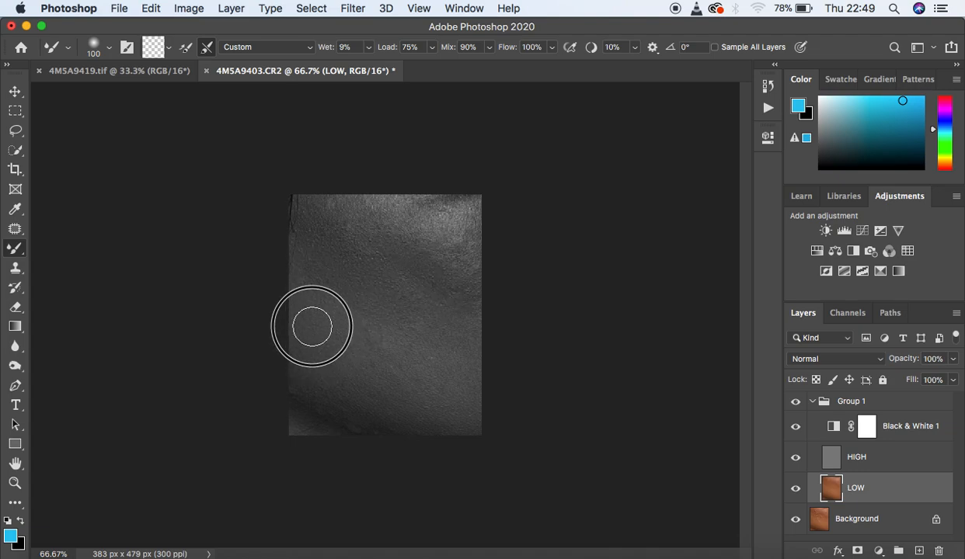
pyautogui.moveTo(382, 362); pyautogui.dragTo(304, 311)
pyautogui.moveTo(301, 354)
pyautogui.mouseDown()
pyautogui.moveTo(366, 409)
pyautogui.moveTo(342, 393)
pyautogui.moveTo(305, 320)
pyautogui.mouseUp()
pyautogui.moveTo(382, 369)
pyautogui.mouseDown()
pyautogui.moveTo(437, 421)
pyautogui.moveTo(447, 414)
pyautogui.mouseUp()
pyautogui.moveTo(391, 378); pyautogui.dragTo(353, 315)
pyautogui.moveTo(310, 270); pyautogui.dragTo(295, 263)
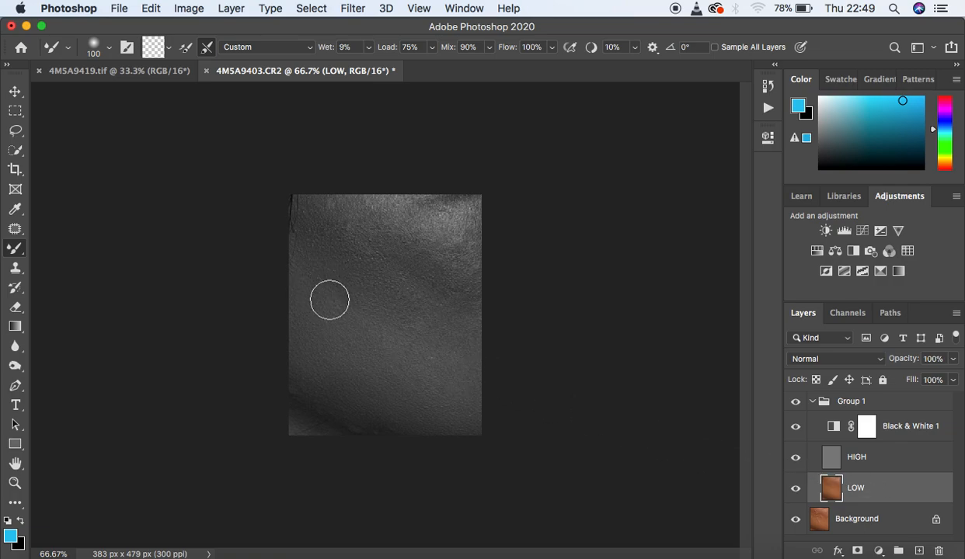
# Step: Hide the Black & White adjustment and compare the skin with and without the retouching group
pyautogui.click(796, 426)
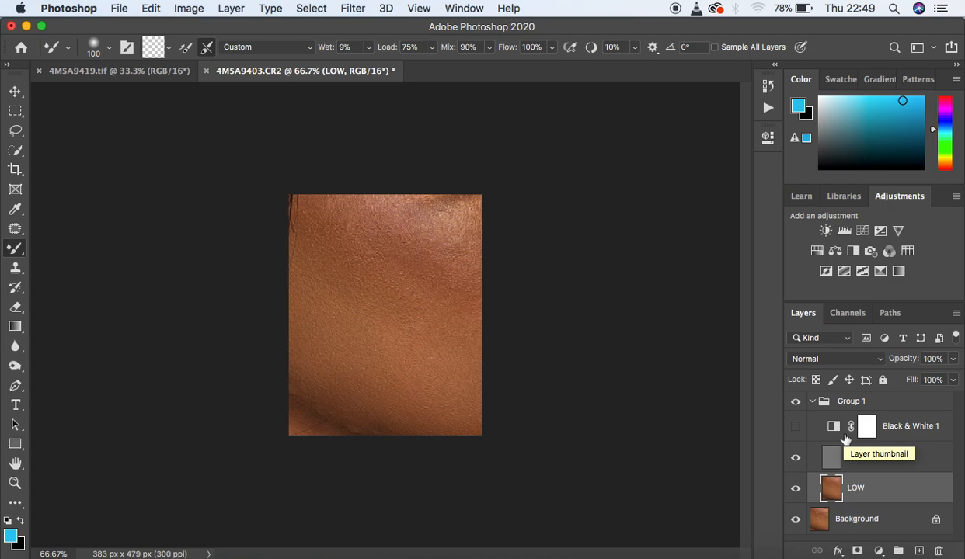
pyautogui.click(794, 403)
pyautogui.click(793, 402)
pyautogui.click(794, 402)
pyautogui.click(794, 403)
pyautogui.click(793, 403)
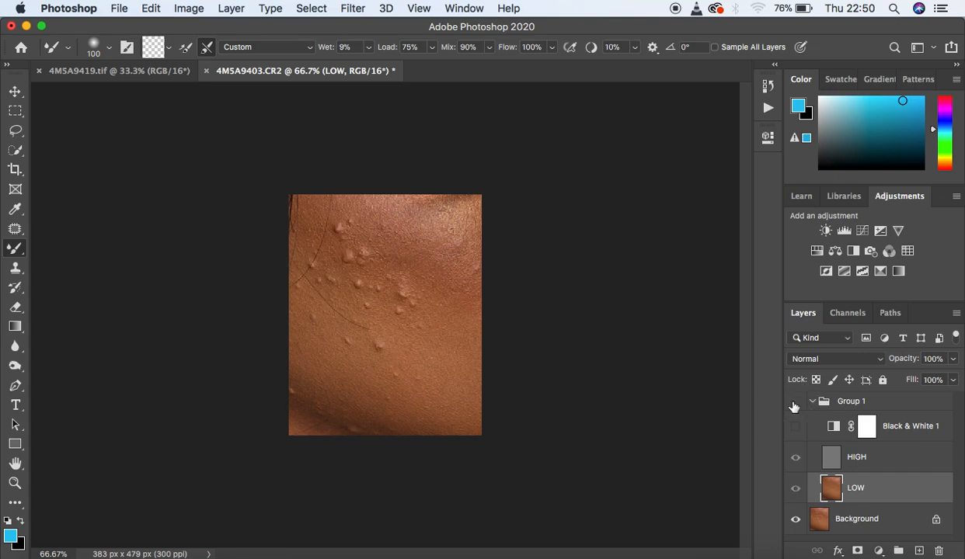
pyautogui.click(794, 402)
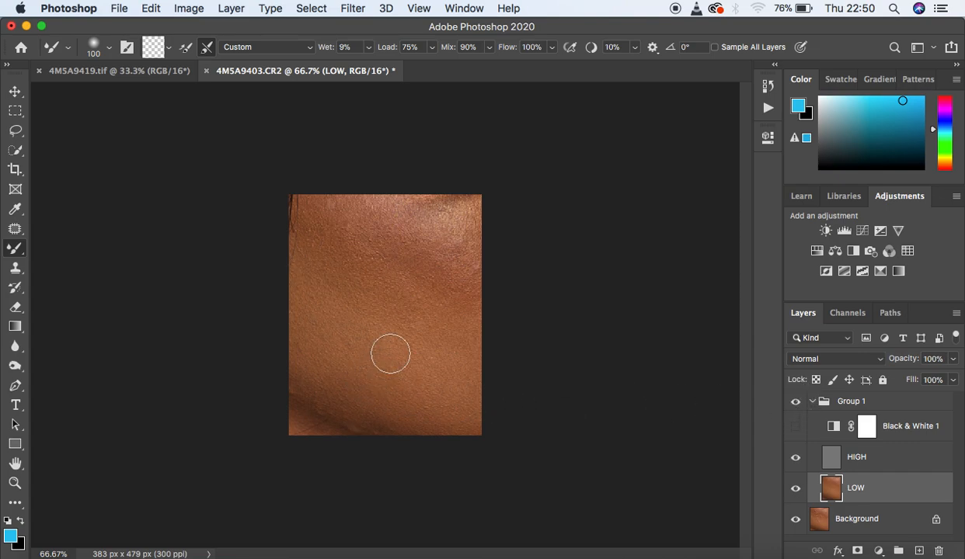
# Step: Continue smoothing tonal transitions across the skin on LOW with the Mixer Brush, showing the Black & White adjustment again as a guide
pyautogui.moveTo(329, 234)
pyautogui.mouseDown()
pyautogui.moveTo(312, 208)
pyautogui.moveTo(326, 237)
pyautogui.moveTo(319, 218)
pyautogui.moveTo(369, 264)
pyautogui.moveTo(422, 282)
pyautogui.mouseUp()
pyautogui.click(796, 427)
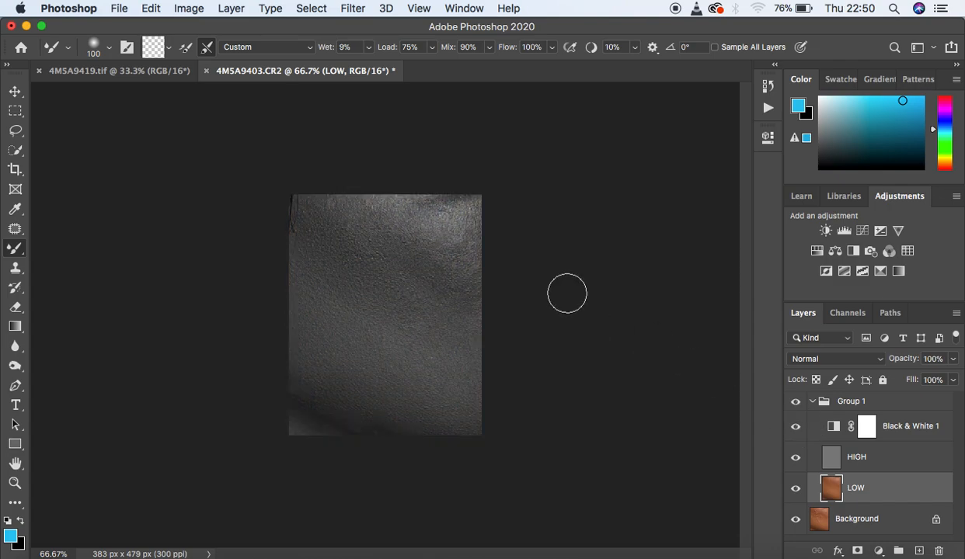
pyautogui.moveTo(447, 211)
pyautogui.mouseDown()
pyautogui.moveTo(470, 226)
pyautogui.moveTo(475, 218)
pyautogui.moveTo(491, 234)
pyautogui.moveTo(432, 234)
pyautogui.moveTo(456, 255)
pyautogui.mouseUp()
pyautogui.moveTo(402, 233)
pyautogui.mouseDown()
pyautogui.moveTo(377, 212)
pyautogui.moveTo(334, 208)
pyautogui.mouseUp()
pyautogui.moveTo(389, 281)
pyautogui.mouseDown()
pyautogui.moveTo(418, 308)
pyautogui.moveTo(444, 282)
pyautogui.moveTo(460, 296)
pyautogui.moveTo(406, 283)
pyautogui.moveTo(417, 289)
pyautogui.moveTo(328, 207)
pyautogui.moveTo(344, 254)
pyautogui.mouseUp()
pyautogui.moveTo(400, 347)
pyautogui.mouseDown()
pyautogui.moveTo(402, 377)
pyautogui.moveTo(440, 403)
pyautogui.moveTo(424, 392)
pyautogui.moveTo(456, 392)
pyautogui.mouseUp()
pyautogui.moveTo(386, 331)
pyautogui.mouseDown()
pyautogui.moveTo(402, 351)
pyautogui.moveTo(406, 332)
pyautogui.moveTo(394, 349)
pyautogui.moveTo(407, 298)
pyautogui.moveTo(430, 334)
pyautogui.moveTo(459, 340)
pyautogui.moveTo(389, 349)
pyautogui.moveTo(397, 345)
pyautogui.mouseUp()
pyautogui.moveTo(405, 310)
pyautogui.mouseDown()
pyautogui.moveTo(343, 222)
pyautogui.moveTo(342, 236)
pyautogui.moveTo(326, 212)
pyautogui.mouseUp()
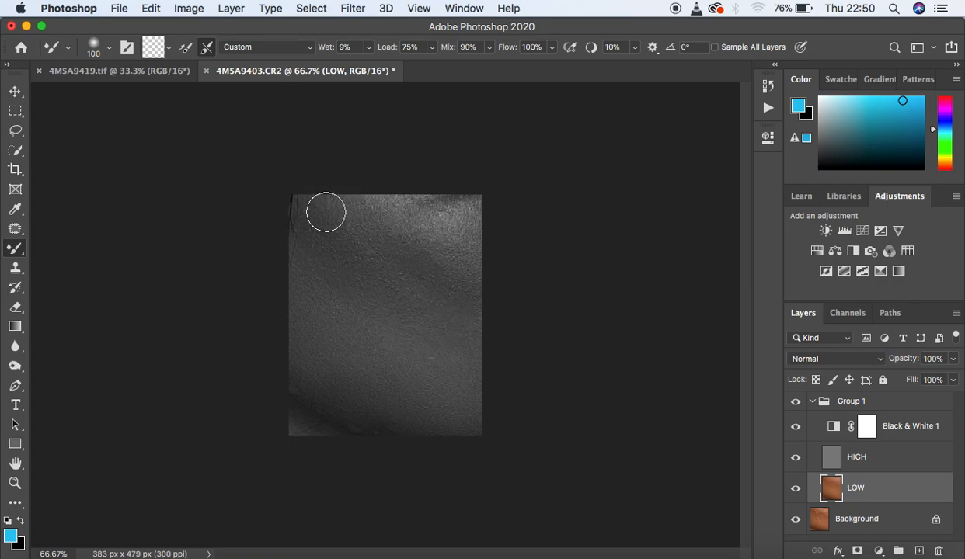
pyautogui.moveTo(319, 269)
pyautogui.mouseDown()
pyautogui.moveTo(401, 297)
pyautogui.moveTo(416, 287)
pyautogui.moveTo(459, 302)
pyautogui.mouseUp()
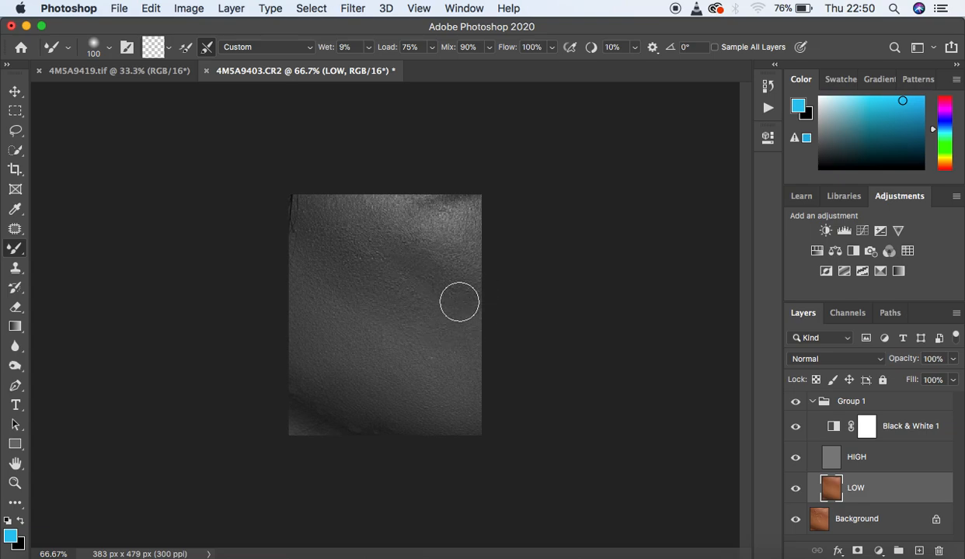
pyautogui.moveTo(467, 246)
pyautogui.mouseDown()
pyautogui.moveTo(412, 278)
pyautogui.moveTo(421, 298)
pyautogui.moveTo(429, 297)
pyautogui.moveTo(335, 229)
pyautogui.moveTo(327, 203)
pyautogui.mouseUp()
pyautogui.moveTo(321, 259); pyautogui.dragTo(332, 273)
pyautogui.moveTo(364, 304)
pyautogui.mouseDown()
pyautogui.moveTo(369, 330)
pyautogui.moveTo(391, 340)
pyautogui.moveTo(386, 347)
pyautogui.moveTo(406, 360)
pyautogui.moveTo(435, 354)
pyautogui.mouseUp()
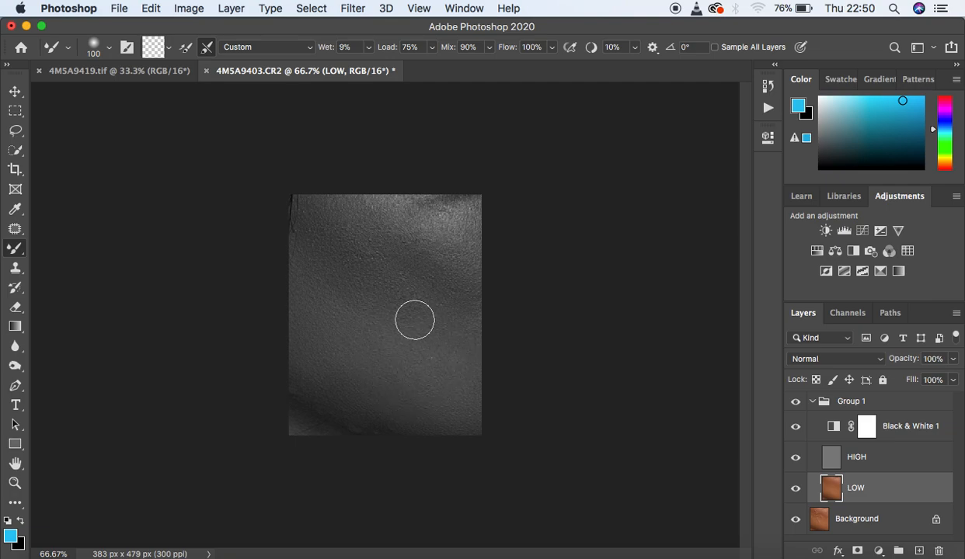
pyautogui.moveTo(414, 319)
pyautogui.mouseDown()
pyautogui.moveTo(416, 301)
pyautogui.moveTo(449, 314)
pyautogui.moveTo(447, 334)
pyautogui.mouseUp()
pyautogui.moveTo(365, 313); pyautogui.dragTo(370, 318)
pyautogui.moveTo(325, 285); pyautogui.dragTo(327, 271)
pyautogui.moveTo(310, 211); pyautogui.dragTo(318, 215)
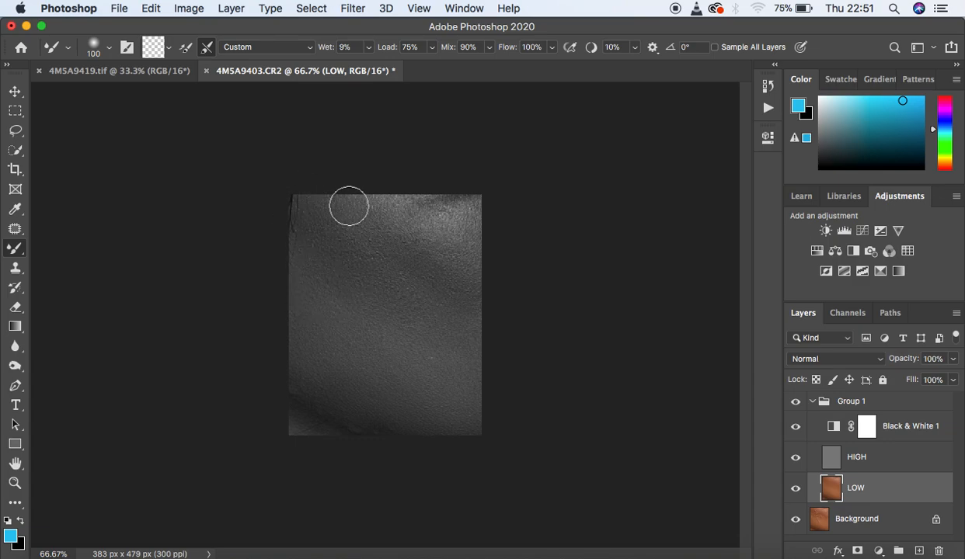
# Step: Hide the Black & White adjustment and compare the skin at 100% zoom with and without the retouching group
pyautogui.click(795, 428)
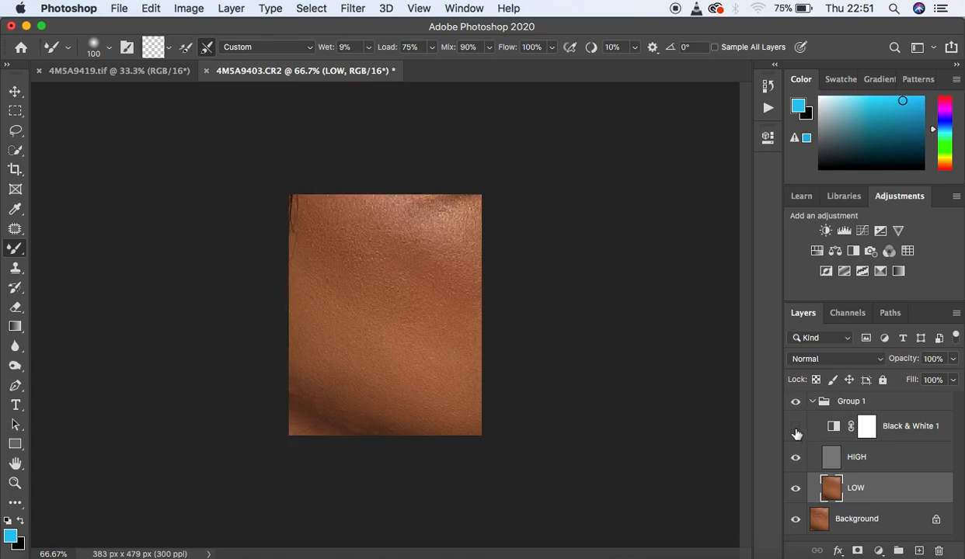
pyautogui.press('super+1')
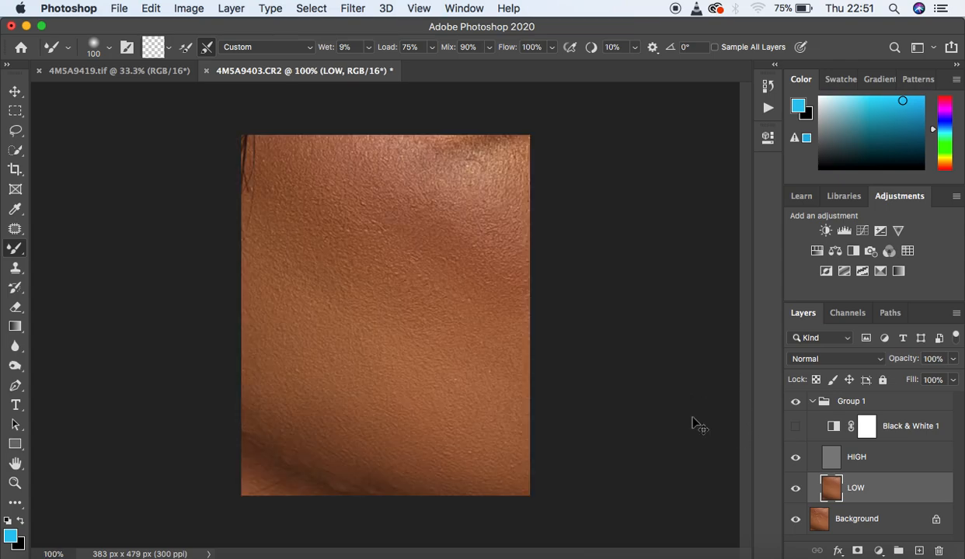
pyautogui.press('super+minus')
pyautogui.press('super+plus')
pyautogui.click(795, 402)
pyautogui.click(795, 401)
pyautogui.click(794, 402)
pyautogui.click(795, 401)
pyautogui.click(794, 402)
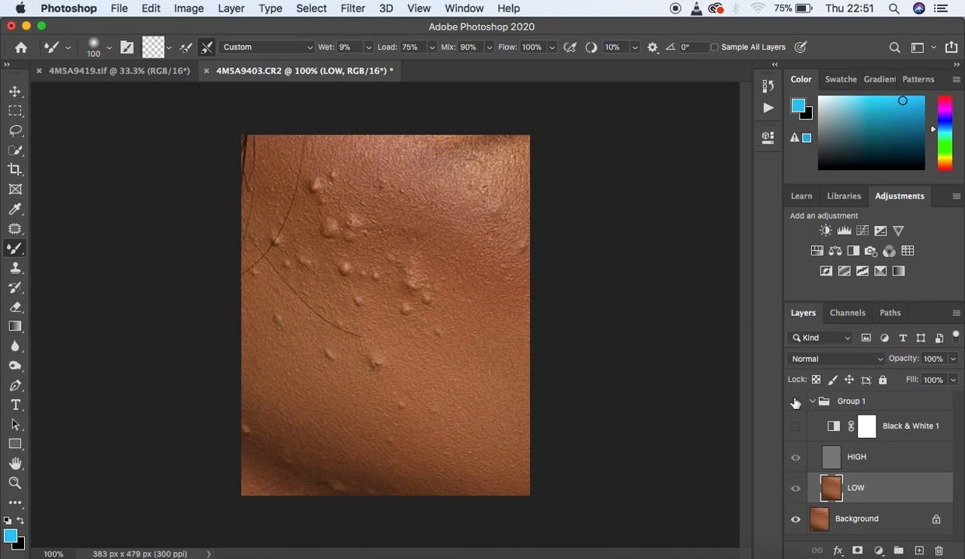
pyautogui.click(794, 401)
pyautogui.click(794, 402)
pyautogui.click(795, 401)
pyautogui.click(794, 401)
pyautogui.click(794, 402)
pyautogui.click(794, 402)
pyautogui.click(794, 402)
pyautogui.click(795, 401)
pyautogui.click(794, 401)
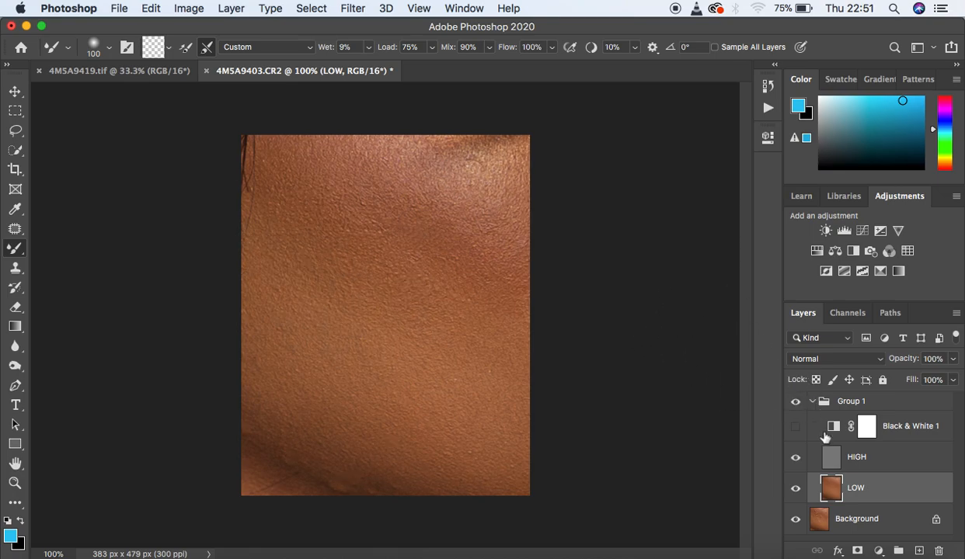
pyautogui.click(795, 429)
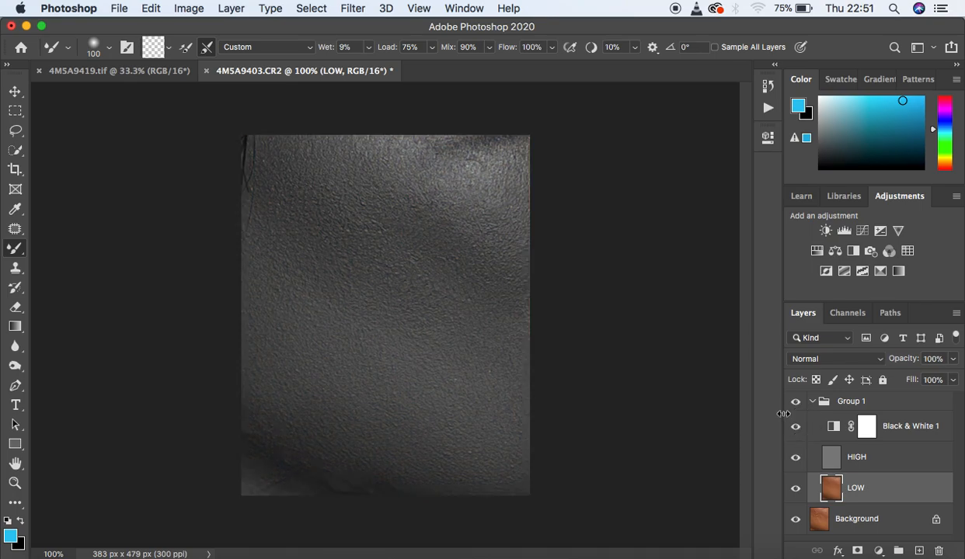
pyautogui.click(794, 427)
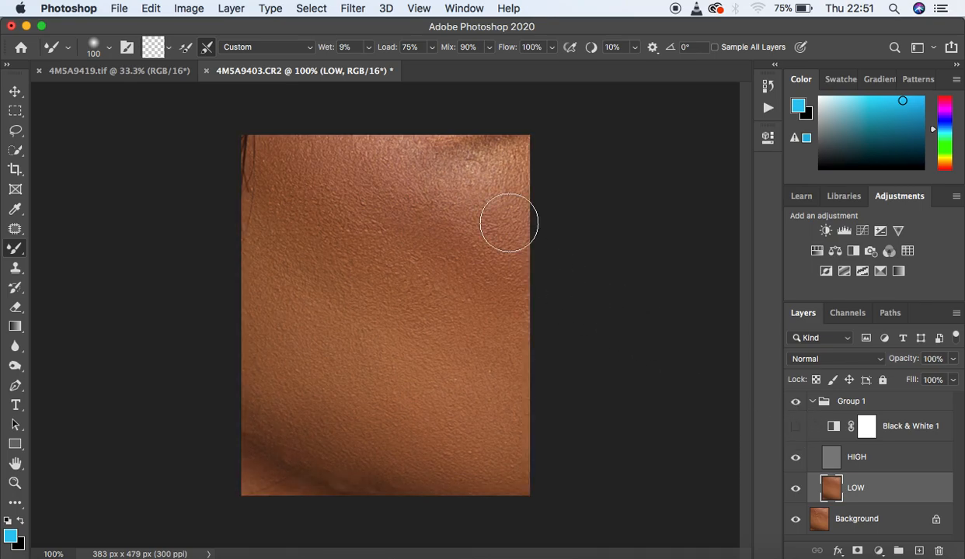
# Step: Refine the image's edges, upper highlight and lower shadow on LOW with the Mixer Brush, reducing the brush size to 35
pyautogui.moveTo(482, 159)
pyautogui.mouseDown()
pyautogui.moveTo(516, 157)
pyautogui.moveTo(497, 168)
pyautogui.moveTo(447, 147)
pyautogui.moveTo(360, 137)
pyautogui.mouseUp()
pyautogui.moveTo(291, 142); pyautogui.dragTo(282, 149)
pyautogui.moveTo(270, 247); pyautogui.dragTo(276, 251)
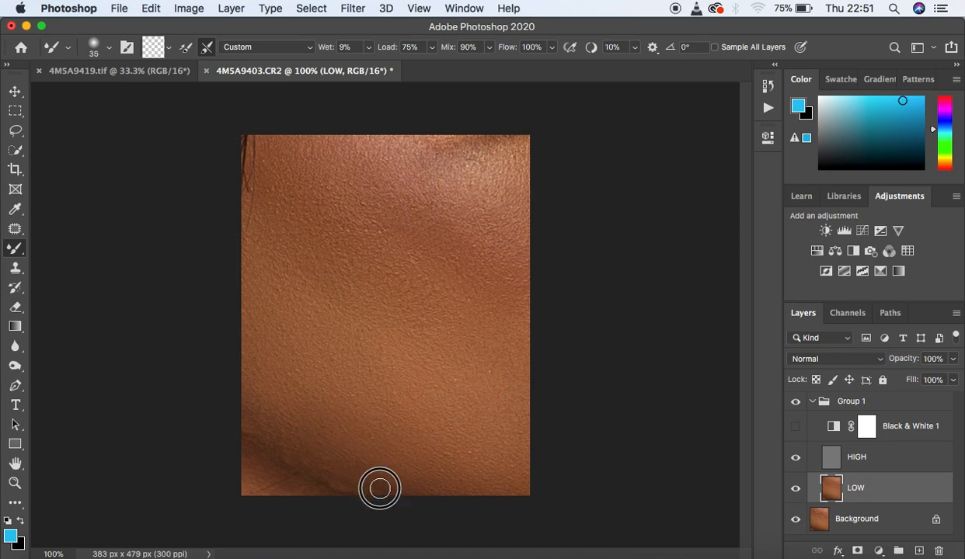
pyautogui.moveTo(336, 479)
pyautogui.mouseDown()
pyautogui.moveTo(364, 494)
pyautogui.moveTo(388, 490)
pyautogui.moveTo(351, 482)
pyautogui.moveTo(251, 418)
pyautogui.moveTo(253, 437)
pyautogui.mouseUp()
pyautogui.moveTo(259, 476)
pyautogui.mouseDown()
pyautogui.moveTo(305, 491)
pyautogui.moveTo(252, 463)
pyautogui.moveTo(246, 426)
pyautogui.mouseUp()
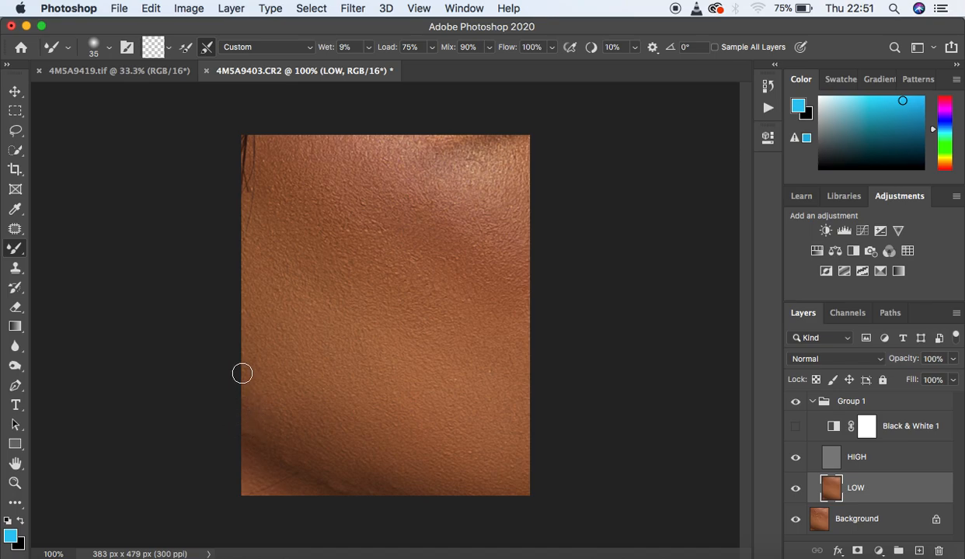
pyautogui.moveTo(460, 144)
pyautogui.mouseDown()
pyautogui.moveTo(509, 148)
pyautogui.moveTo(477, 157)
pyautogui.mouseUp()
pyautogui.moveTo(504, 338); pyautogui.dragTo(508, 389)
pyautogui.moveTo(355, 481)
pyautogui.mouseDown()
pyautogui.moveTo(328, 474)
pyautogui.moveTo(357, 493)
pyautogui.moveTo(285, 450)
pyautogui.moveTo(324, 479)
pyautogui.moveTo(390, 491)
pyautogui.moveTo(307, 462)
pyautogui.moveTo(253, 425)
pyautogui.moveTo(246, 403)
pyautogui.moveTo(246, 420)
pyautogui.moveTo(338, 486)
pyautogui.moveTo(398, 488)
pyautogui.moveTo(357, 493)
pyautogui.moveTo(376, 490)
pyautogui.moveTo(247, 433)
pyautogui.moveTo(234, 392)
pyautogui.mouseUp()
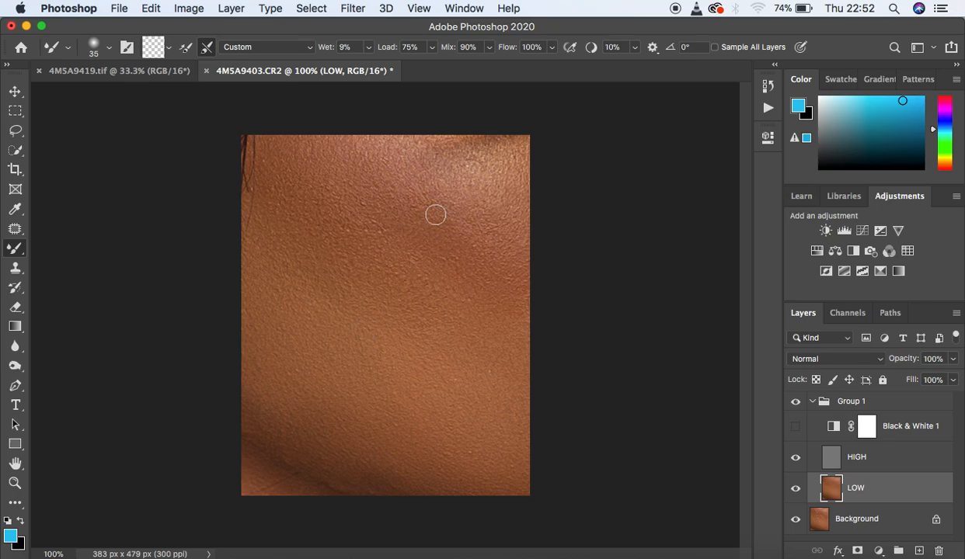
pyautogui.moveTo(275, 158); pyautogui.dragTo(249, 140)
pyautogui.moveTo(449, 144); pyautogui.dragTo(462, 146)
pyautogui.moveTo(521, 159); pyautogui.dragTo(468, 162)
pyautogui.moveTo(298, 479)
pyautogui.mouseDown()
pyautogui.moveTo(320, 494)
pyautogui.moveTo(355, 482)
pyautogui.moveTo(301, 458)
pyautogui.moveTo(342, 486)
pyautogui.mouseUp()
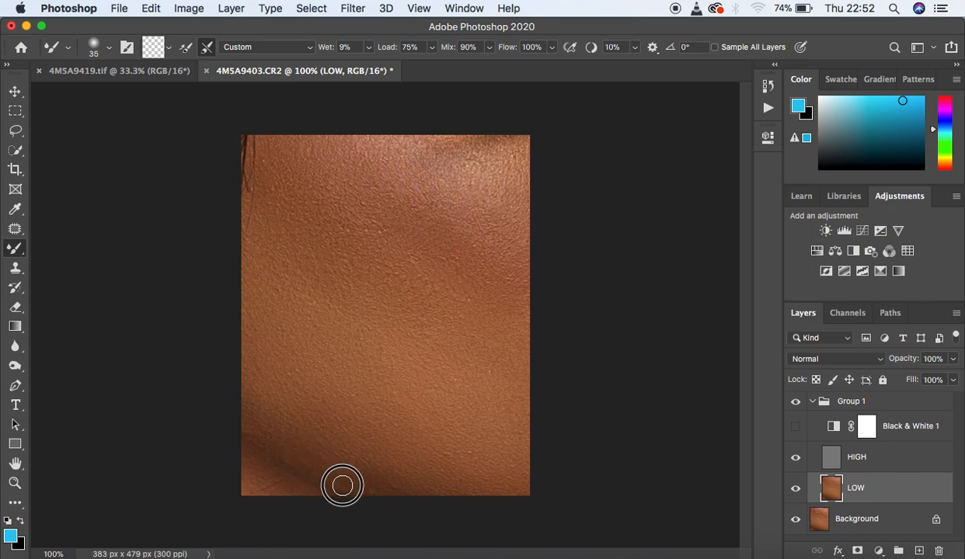
pyautogui.moveTo(288, 450); pyautogui.dragTo(229, 408)
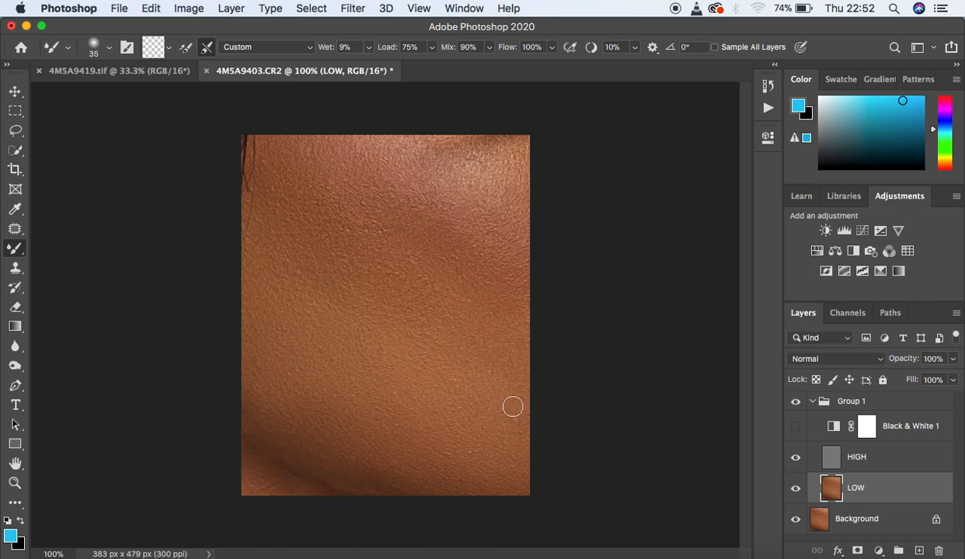
# Step: Compare the skin with and without the retouching group after the Mixer Brush work
pyautogui.click(796, 402)
pyautogui.click(796, 403)
pyautogui.click(796, 402)
pyautogui.click(795, 402)
# Step: Lasso the diagonal midtone band across the upper skin on LOW with a 22 px feather, redrawing the outline once
pyautogui.click(15, 130)
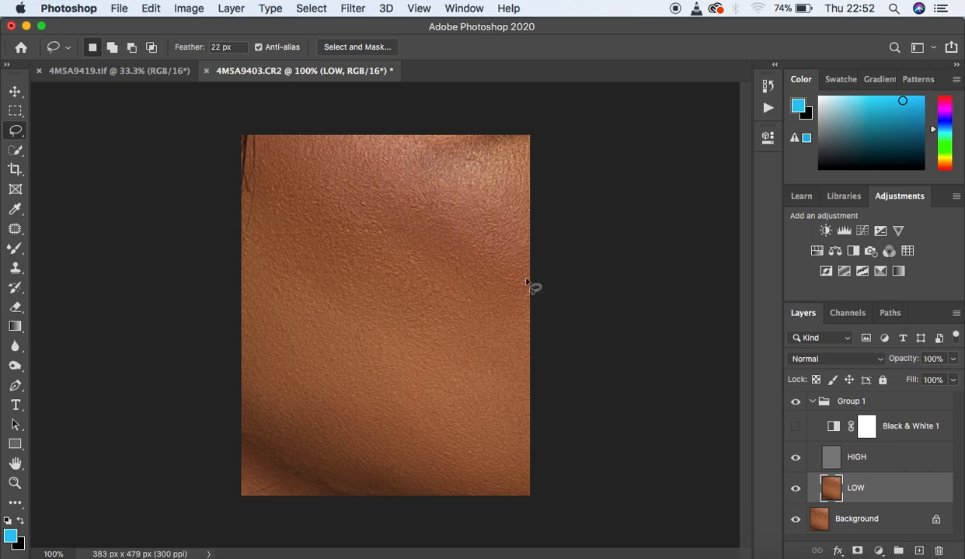
pyautogui.click(261, 154)
pyautogui.moveTo(261, 154)
pyautogui.mouseDown()
pyautogui.moveTo(242, 212)
pyautogui.moveTo(261, 240)
pyautogui.moveTo(410, 330)
pyautogui.moveTo(478, 354)
pyautogui.moveTo(523, 351)
pyautogui.moveTo(516, 265)
pyautogui.moveTo(496, 226)
pyautogui.moveTo(352, 137)
pyautogui.moveTo(264, 142)
pyautogui.mouseUp()
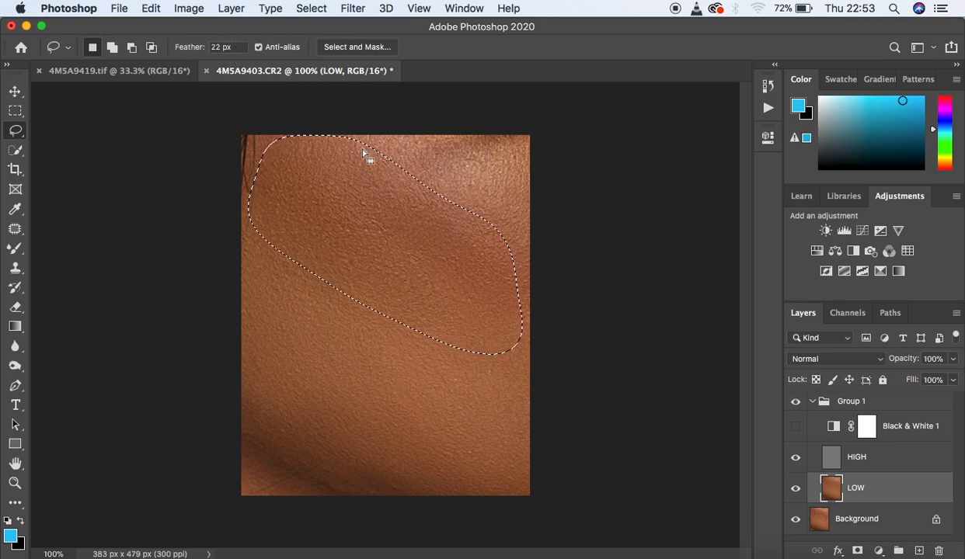
pyautogui.click(472, 241)
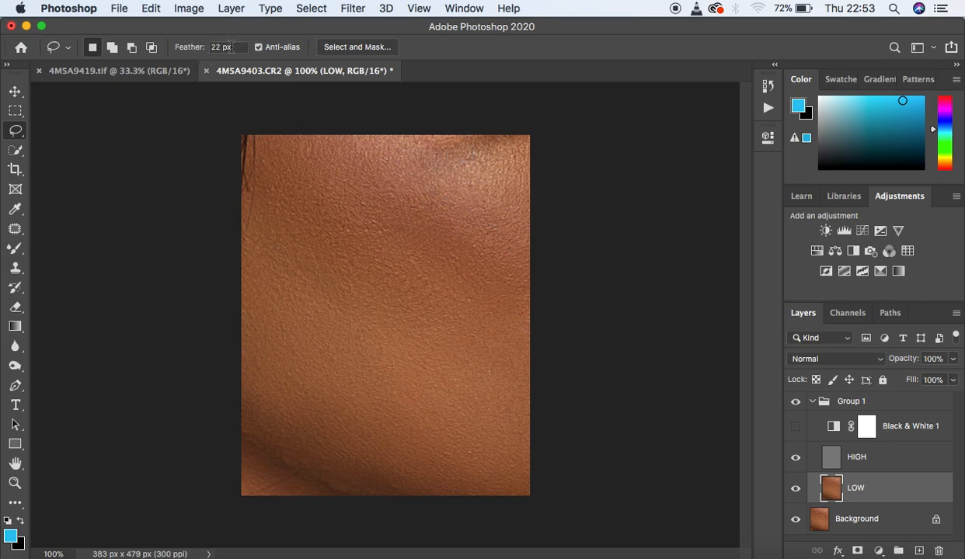
pyautogui.moveTo(265, 158)
pyautogui.mouseDown()
pyautogui.moveTo(251, 218)
pyautogui.moveTo(259, 246)
pyautogui.moveTo(345, 309)
pyautogui.moveTo(482, 383)
pyautogui.moveTo(531, 379)
pyautogui.moveTo(535, 329)
pyautogui.moveTo(525, 289)
pyautogui.moveTo(474, 226)
pyautogui.moveTo(341, 142)
pyautogui.moveTo(288, 140)
pyautogui.moveTo(262, 170)
pyautogui.mouseUp()
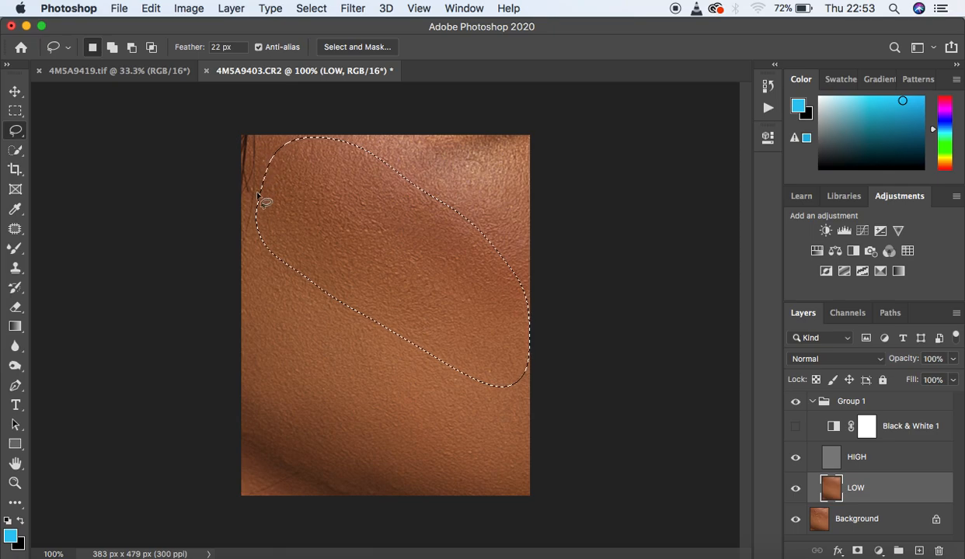
# Step: Apply a Gaussian Blur with a 13.4-pixel radius to the selected upper band on LOW and deselect
pyautogui.click(351, 8)
pyautogui.moveTo(396, 188)
pyautogui.click(625, 246)
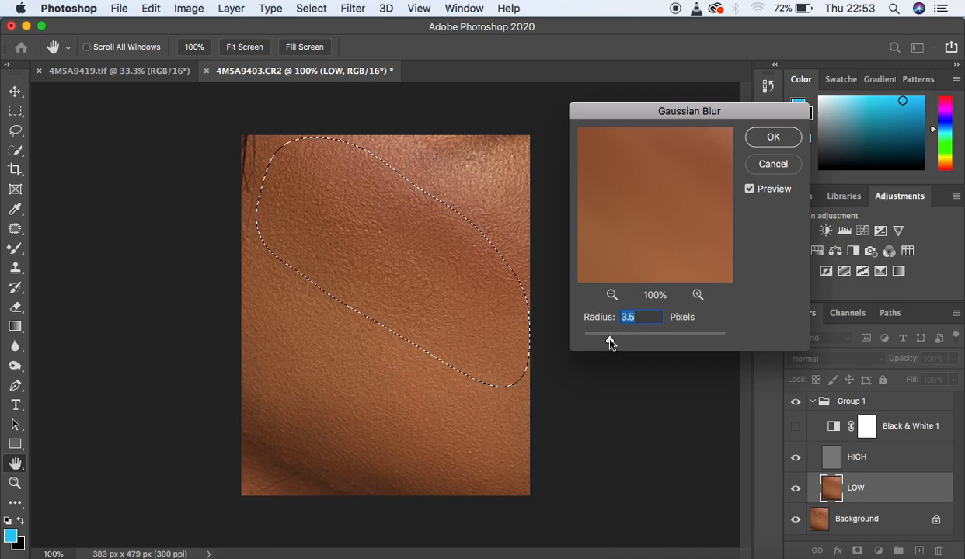
pyautogui.moveTo(609, 344); pyautogui.dragTo(642, 346)
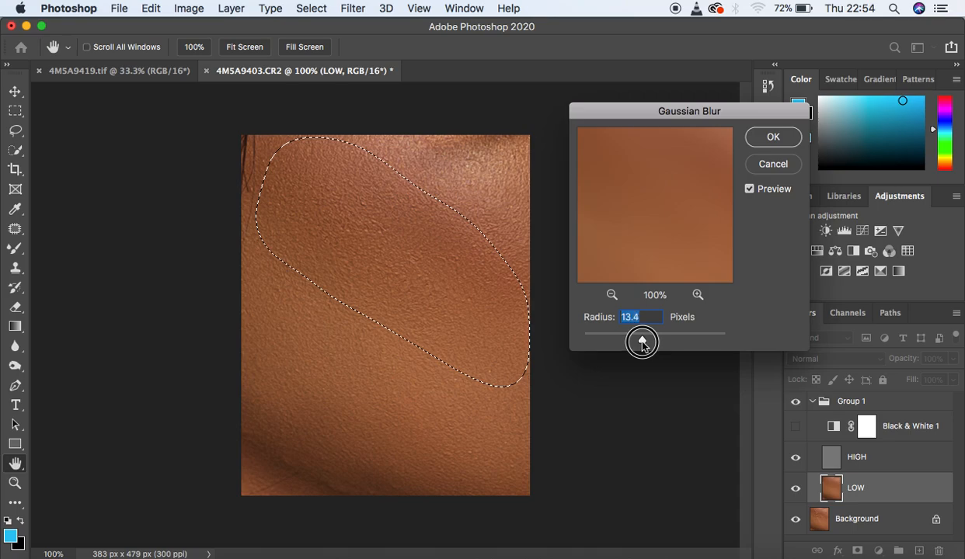
pyautogui.moveTo(642, 345); pyautogui.dragTo(642, 341)
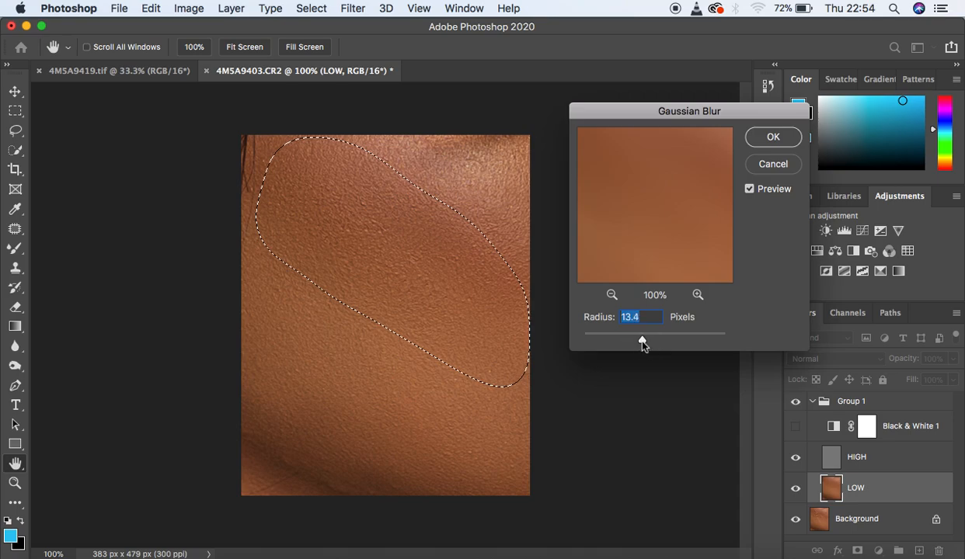
pyautogui.click(763, 134)
pyautogui.press('l')
pyautogui.click(647, 237)
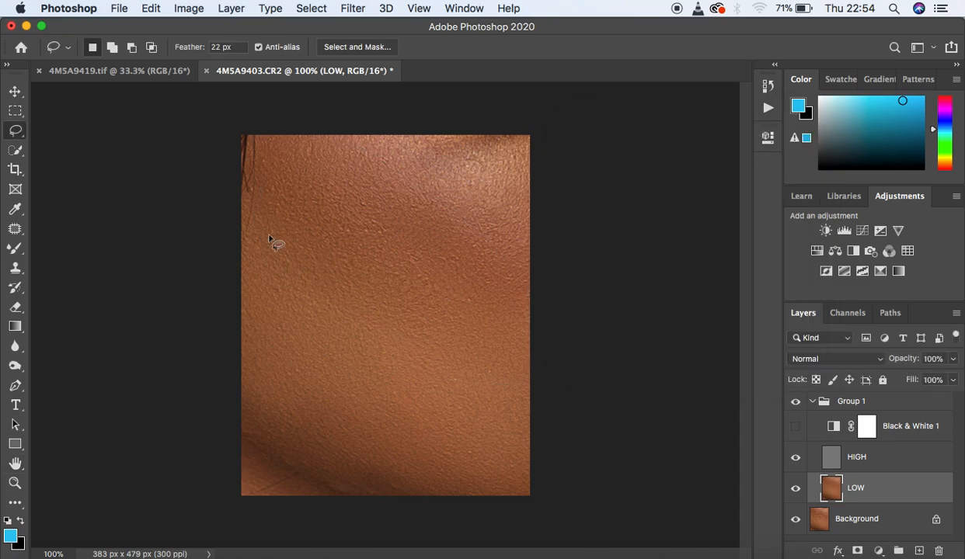
# Step: Lasso the large lower skin area on LOW, repeat the Gaussian Blur on it and deselect
pyautogui.moveTo(256, 237)
pyautogui.mouseDown()
pyautogui.moveTo(239, 384)
pyautogui.moveTo(261, 432)
pyautogui.moveTo(389, 503)
pyautogui.moveTo(484, 511)
pyautogui.moveTo(511, 504)
pyautogui.moveTo(526, 487)
pyautogui.moveTo(529, 445)
pyautogui.moveTo(496, 356)
pyautogui.moveTo(403, 282)
pyautogui.moveTo(255, 237)
pyautogui.mouseUp()
pyautogui.rightClick(329, 308)
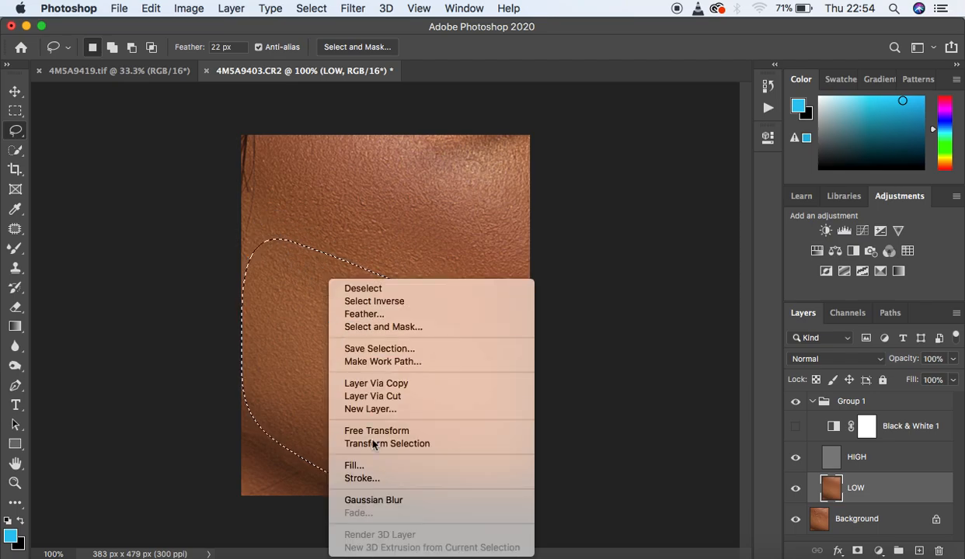
pyautogui.click(392, 503)
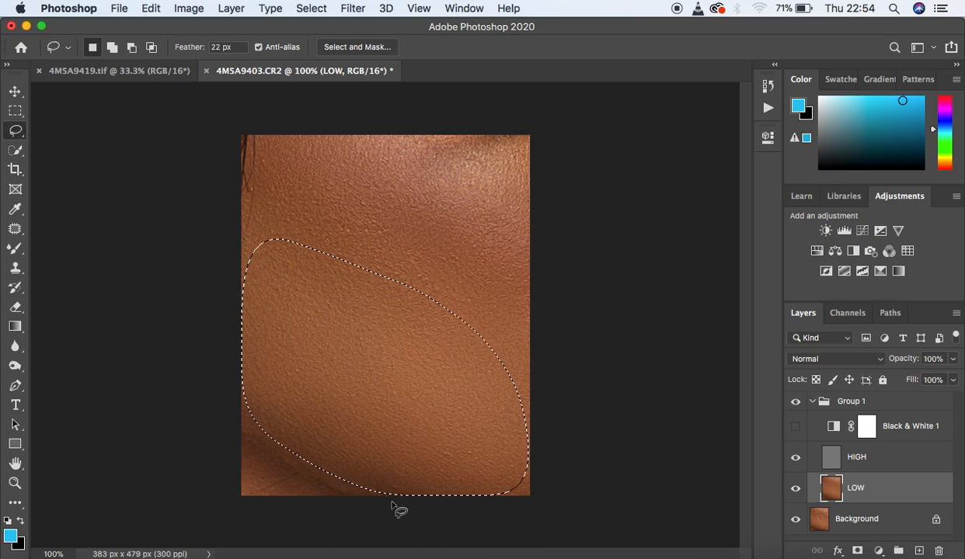
pyautogui.press('super+d')
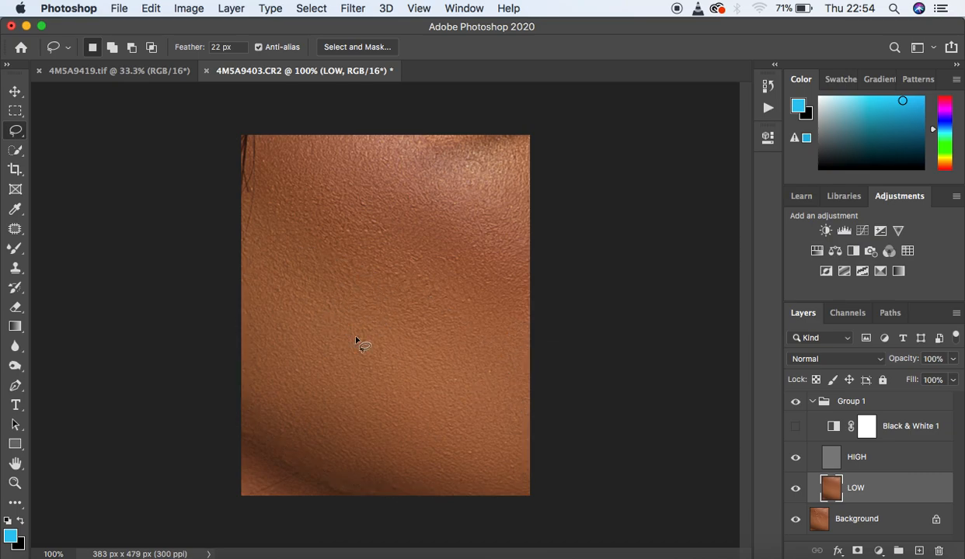
# Step: Lasso the highlight in the image's upper-right corner on LOW, repeat the Gaussian Blur there and deselect
pyautogui.moveTo(355, 134)
pyautogui.mouseDown()
pyautogui.moveTo(388, 179)
pyautogui.moveTo(475, 226)
pyautogui.moveTo(535, 239)
pyautogui.moveTo(548, 187)
pyautogui.moveTo(531, 138)
pyautogui.moveTo(384, 140)
pyautogui.mouseUp()
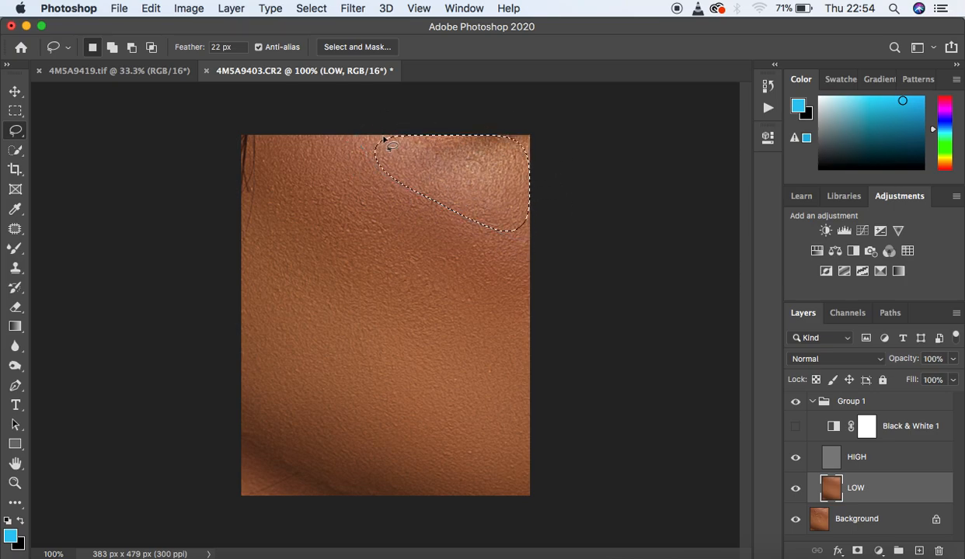
pyautogui.rightClick(472, 164)
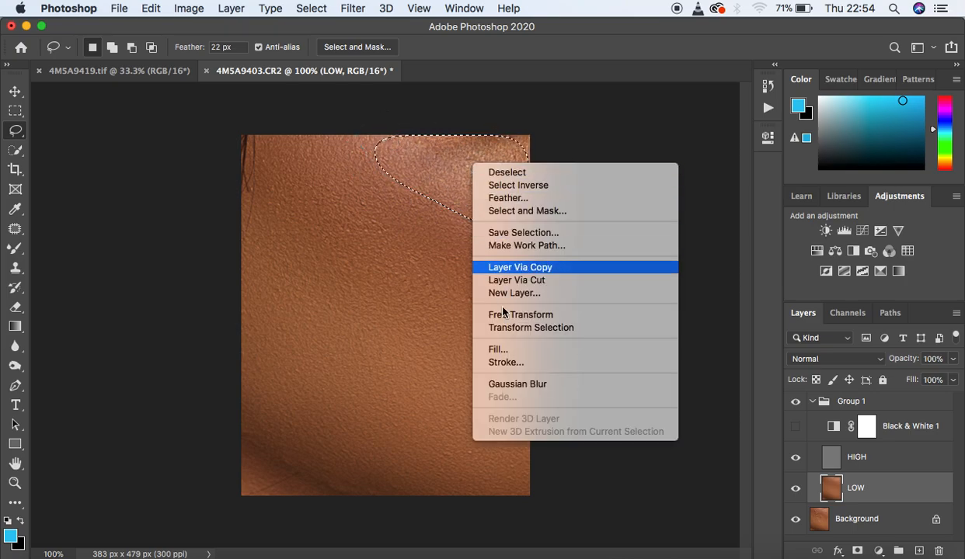
pyautogui.click(524, 386)
pyautogui.hotkey('ctrl', 'd')
# Step: Lasso the small patch in the image's lower-left corner on LOW, repeat the Gaussian Blur and deselect
pyautogui.moveTo(241, 442)
pyautogui.mouseDown()
pyautogui.moveTo(332, 489)
pyautogui.moveTo(340, 503)
pyautogui.moveTo(277, 519)
pyautogui.moveTo(243, 497)
pyautogui.moveTo(236, 446)
pyautogui.moveTo(262, 465)
pyautogui.mouseUp()
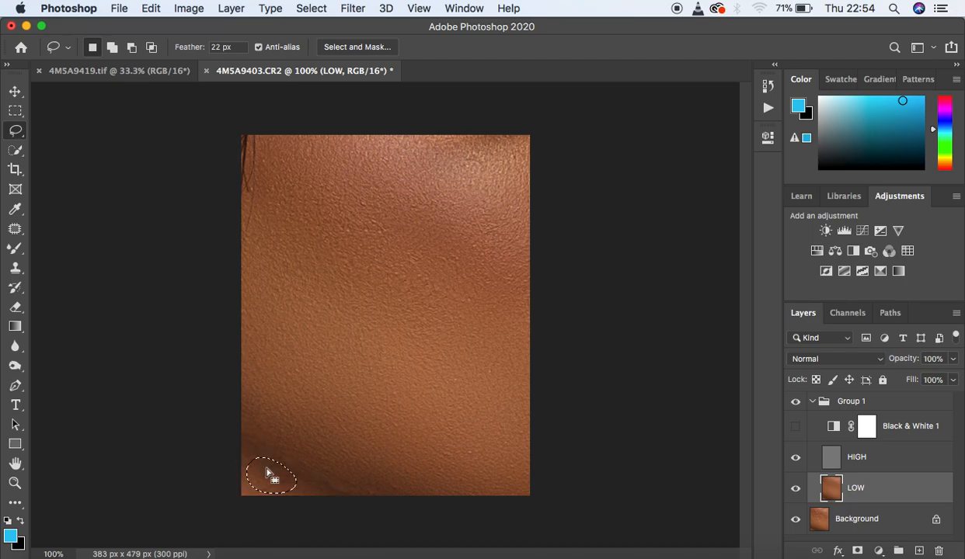
pyautogui.rightClick(265, 472)
pyautogui.click(333, 500)
pyautogui.press('super+d')
# Step: Examine the blurred skin at different zoom levels and compare it with and without the retouching group
pyautogui.press('super+plus')
pyautogui.press('super+minus')
pyautogui.press('super+minus')
pyautogui.press('super+plus')
pyautogui.press('super+plus')
pyautogui.press('super+minus')
pyautogui.click(795, 402)
pyautogui.click(795, 402)
pyautogui.click(796, 404)
pyautogui.click(796, 404)
pyautogui.click(797, 405)
pyautogui.click(797, 406)
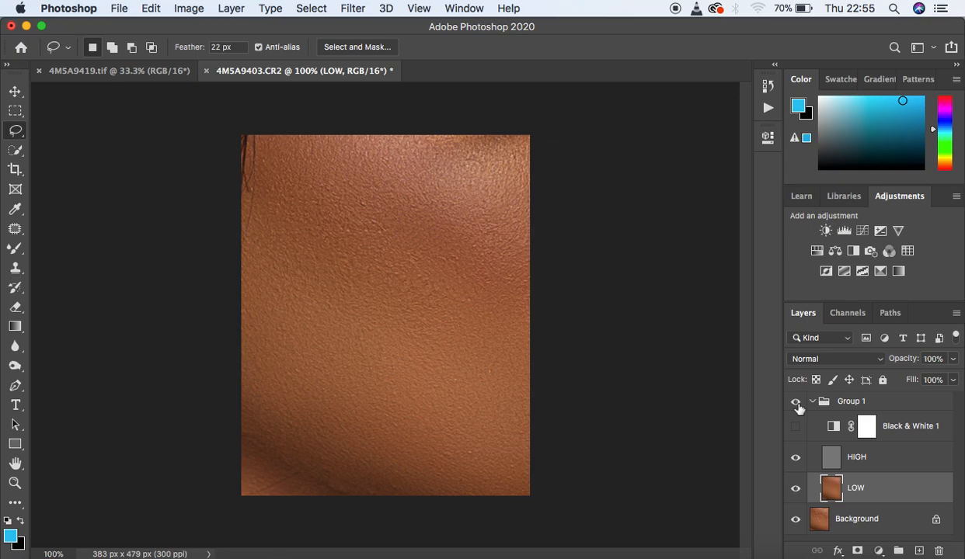
# Step: Make HIGH the active layer and ready the Clone Stamp with sampling set to Current Layer
pyautogui.click(896, 465)
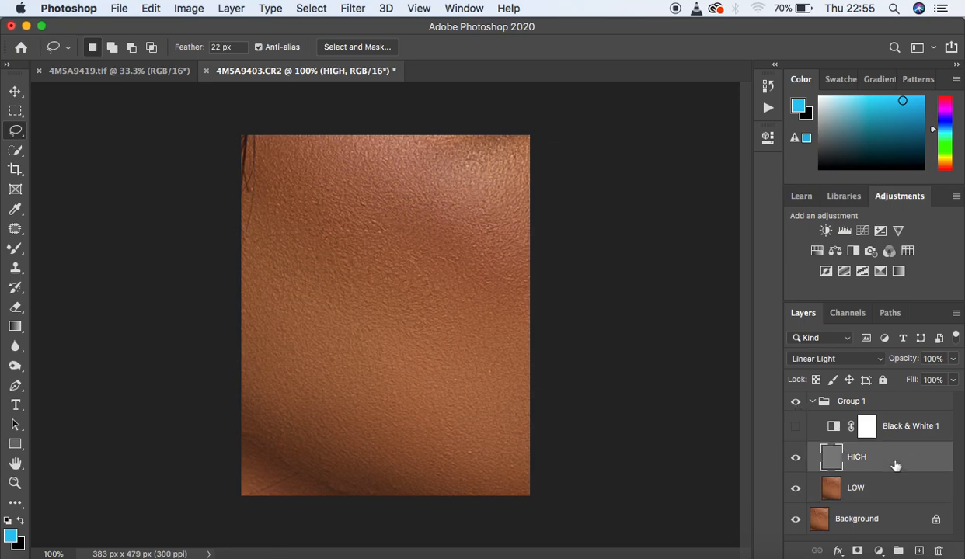
pyautogui.click(19, 268)
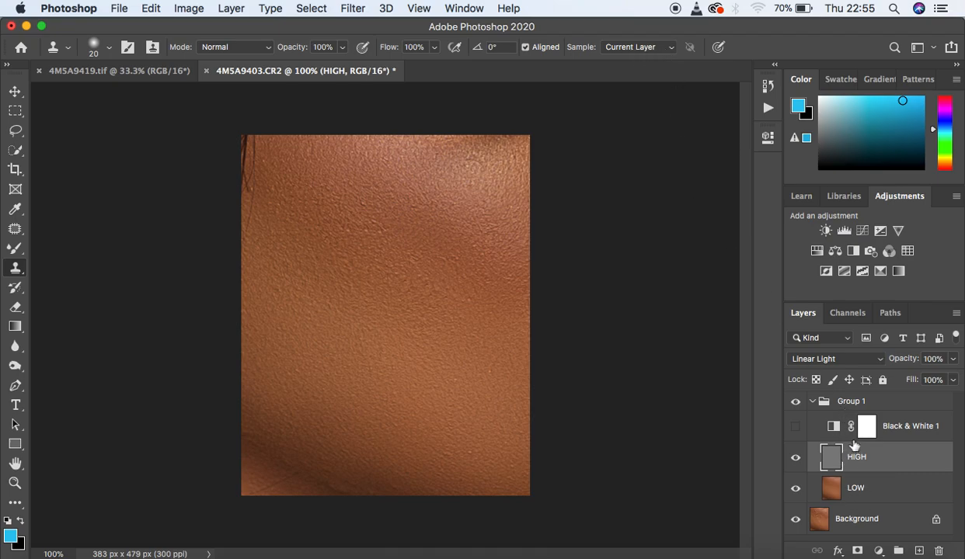
pyautogui.click(630, 45)
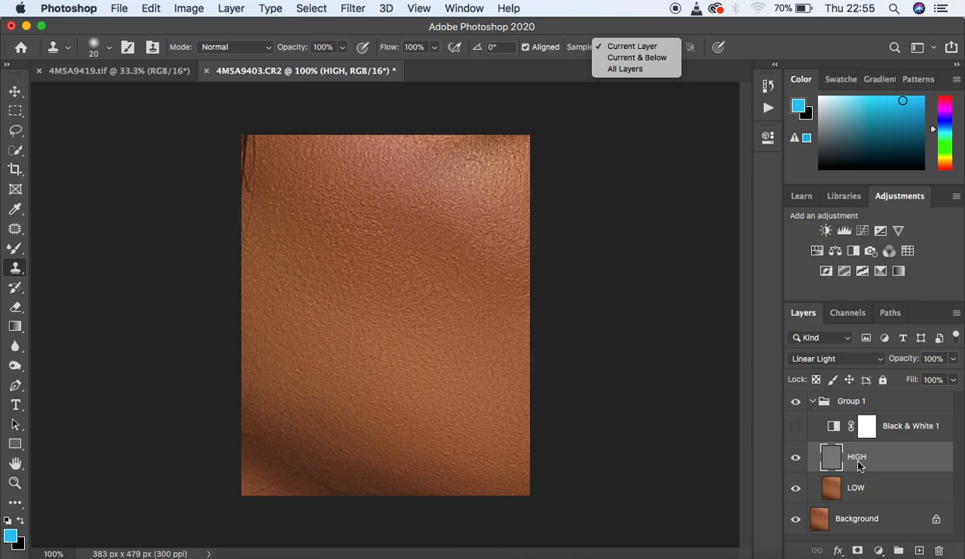
pyautogui.click(629, 48)
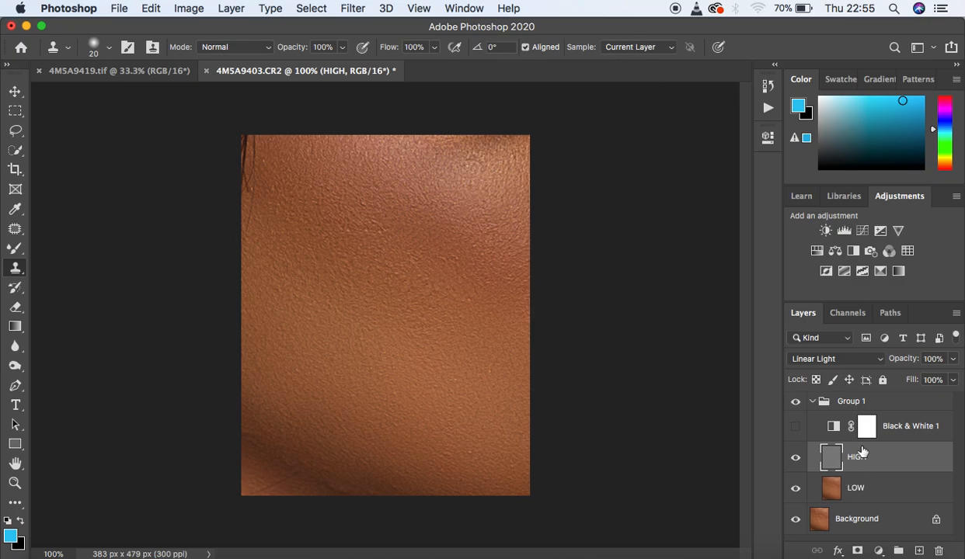
# Step: Clone clean texture over the rough spots in the middle of the skin on HIGH at 200% zoom with brush size 9
pyautogui.press('super+equal')
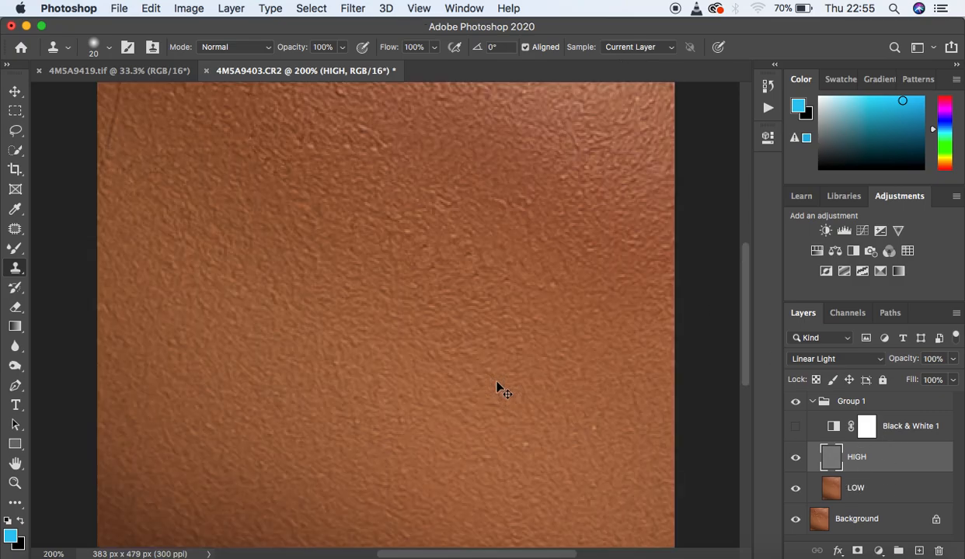
pyautogui.press('super+minus')
pyautogui.press('super+equal')
pyautogui.press('[')
pyautogui.keyDown('alt'); pyautogui.click(565, 292); pyautogui.keyUp('alt')
pyautogui.click(535, 291)
pyautogui.click(526, 273)
pyautogui.click(510, 260)
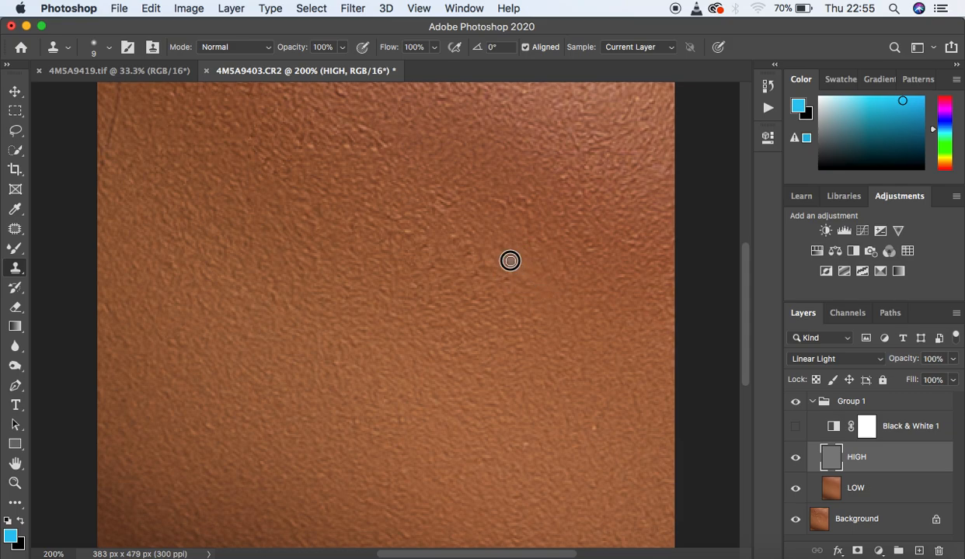
pyautogui.click(484, 266)
pyautogui.click(477, 247)
pyautogui.click(498, 255)
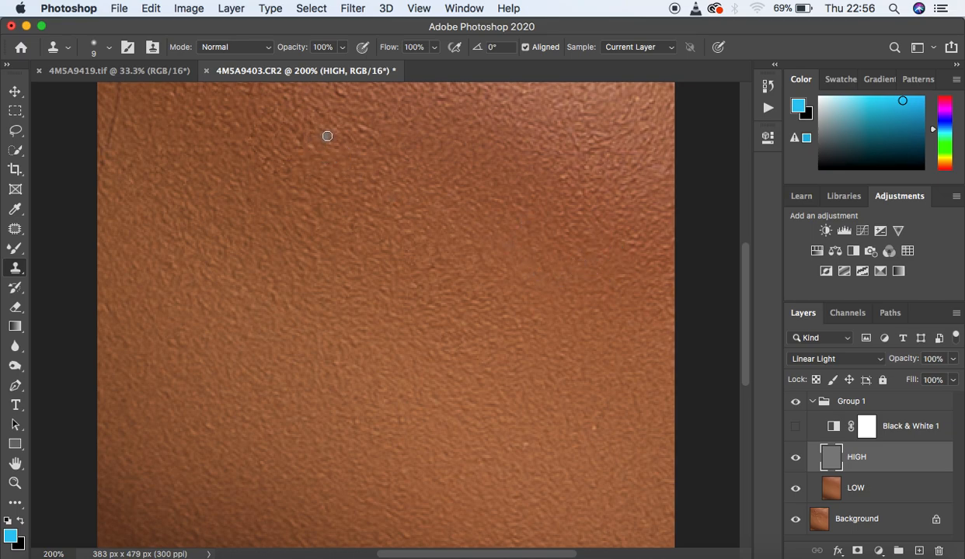
# Step: Continue cloning clean texture on HIGH over uneven spots in the upper-left, central and right-hand skin with the Clone Stamp
pyautogui.keyDown('alt'); pyautogui.click(301, 147); pyautogui.keyUp('alt')
pyautogui.click(302, 141)
pyautogui.click(307, 136)
pyautogui.click(296, 132)
pyautogui.keyDown('alt'); pyautogui.click(369, 147); pyautogui.keyUp('alt')
pyautogui.click(348, 100)
pyautogui.keyDown('alt'); pyautogui.click(388, 165); pyautogui.keyUp('alt')
pyautogui.click(375, 181)
pyautogui.keyDown('alt'); pyautogui.click(388, 178); pyautogui.keyUp('alt')
pyautogui.click(382, 179)
pyautogui.click(416, 227)
pyautogui.keyDown('alt'); pyautogui.click(402, 220); pyautogui.keyUp('alt')
pyautogui.keyDown('alt'); pyautogui.click(410, 204); pyautogui.keyUp('alt')
pyautogui.click(384, 194)
pyautogui.click(387, 250)
pyautogui.keyDown('alt'); pyautogui.click(395, 219); pyautogui.keyUp('alt')
pyautogui.keyDown('alt'); pyautogui.click(554, 193); pyautogui.keyUp('alt')
pyautogui.click(564, 176)
pyautogui.keyDown('alt'); pyautogui.click(605, 436); pyautogui.keyUp('alt')
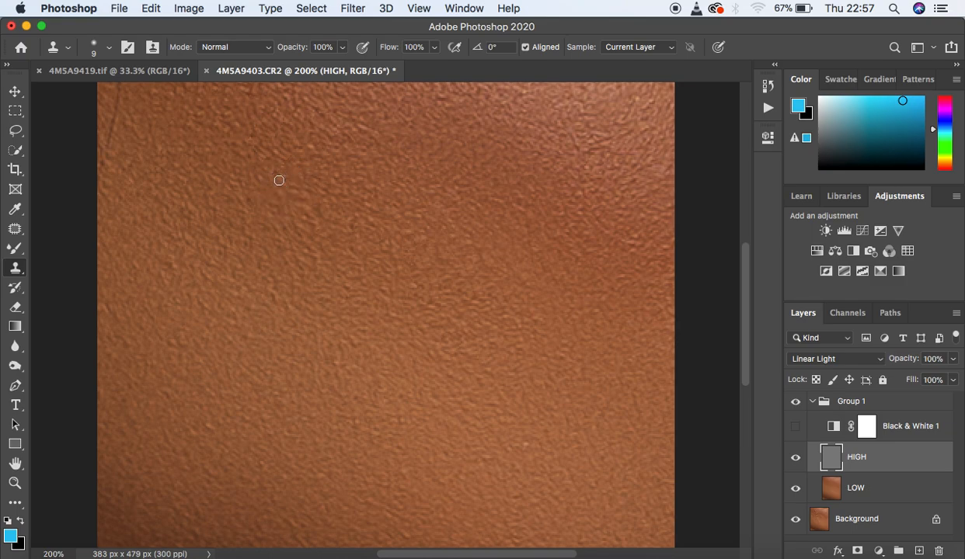
# Step: Enlarge the Clone Stamp brush to 15 and even out the texture of the central skin and upper highlight on HIGH at 100% zoom
pyautogui.press('super+minus')
pyautogui.press('super+minus')
pyautogui.press('super+equal')
pyautogui.press(']')
pyautogui.press(']')
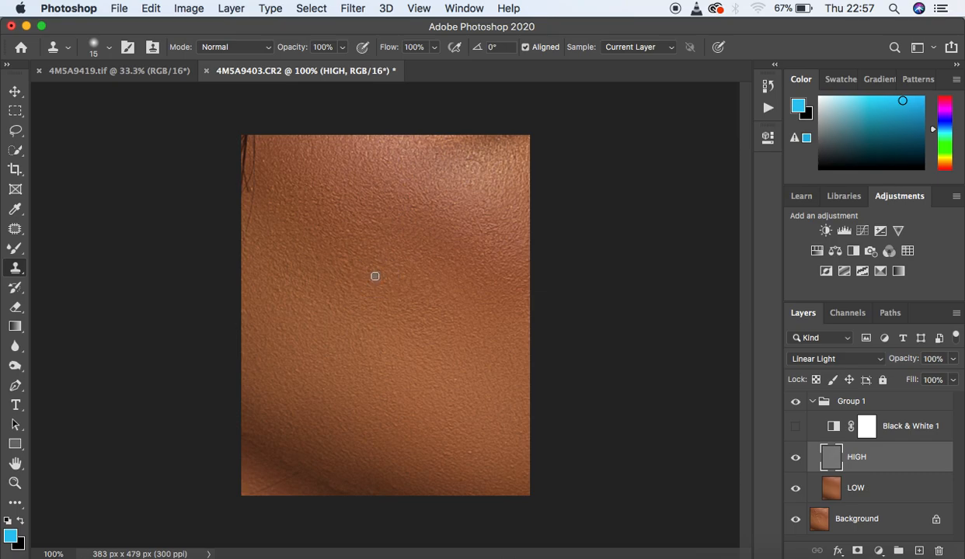
pyautogui.click(362, 279)
pyautogui.keyDown('alt'); pyautogui.click(360, 276); pyautogui.keyUp('alt')
pyautogui.click(352, 261)
pyautogui.keyDown('alt'); pyautogui.click(351, 261); pyautogui.keyUp('alt')
pyautogui.keyDown('alt'); pyautogui.click(444, 216); pyautogui.keyUp('alt')
pyautogui.click(440, 214)
pyautogui.keyDown('alt'); pyautogui.click(433, 208); pyautogui.keyUp('alt')
pyautogui.keyDown('alt'); pyautogui.click(293, 168); pyautogui.keyUp('alt')
pyautogui.click(284, 173)
pyautogui.keyDown('alt'); pyautogui.click(277, 166); pyautogui.keyUp('alt')
pyautogui.keyDown('alt'); pyautogui.click(473, 170); pyautogui.keyUp('alt')
pyautogui.click(475, 168)
pyautogui.keyDown('alt'); pyautogui.click(466, 158); pyautogui.keyUp('alt')
pyautogui.keyDown('alt'); pyautogui.click(522, 163); pyautogui.keyUp('alt')
pyautogui.click(515, 158)
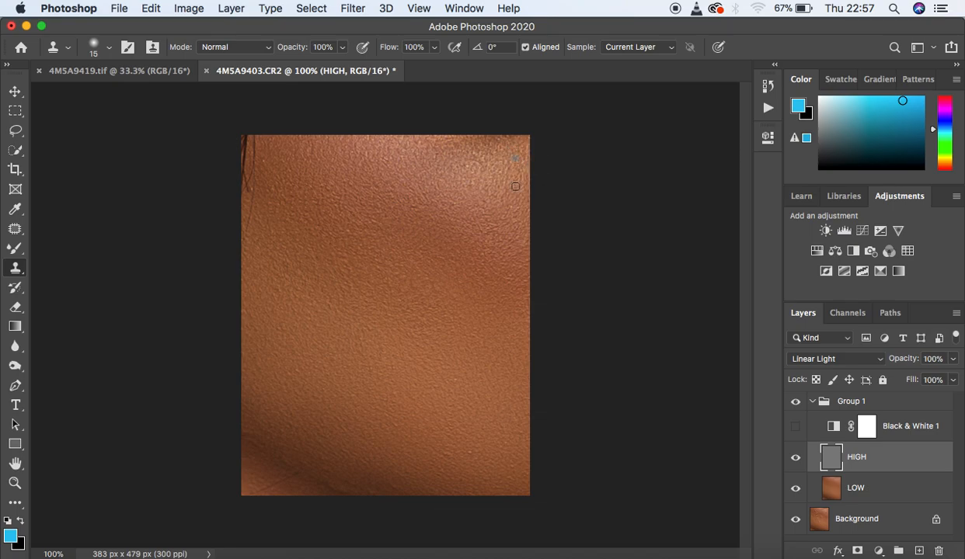
# Step: Clone clean texture along the lower edge and shadow fold and over the upper-left skin on HIGH
pyautogui.keyDown('alt'); pyautogui.click(438, 459); pyautogui.keyUp('alt')
pyautogui.click(437, 455)
pyautogui.click(373, 491)
pyautogui.keyDown('alt'); pyautogui.click(362, 487); pyautogui.keyUp('alt')
pyautogui.click(351, 485)
pyautogui.keyDown('alt'); pyautogui.click(338, 474); pyautogui.keyUp('alt')
pyautogui.click(327, 469)
pyautogui.keyDown('alt'); pyautogui.click(336, 460); pyautogui.keyUp('alt')
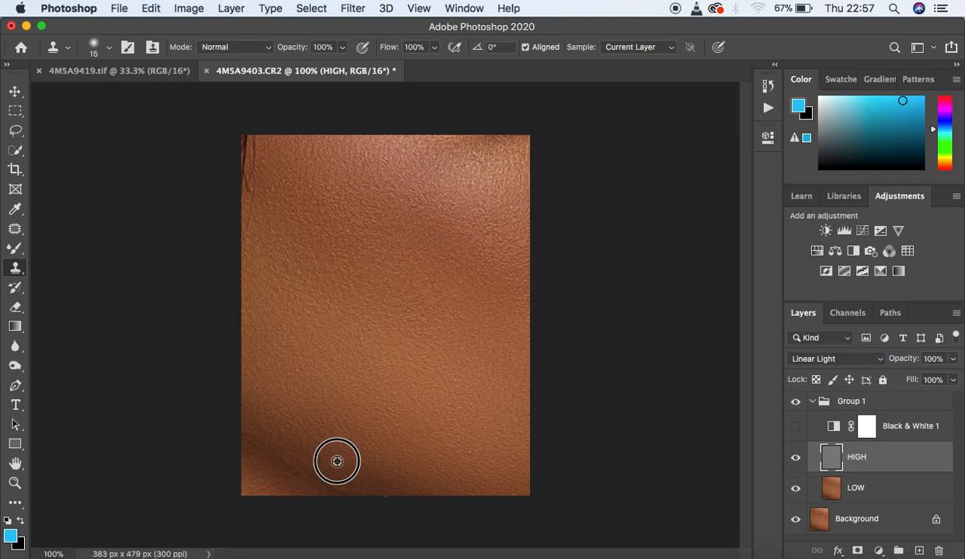
pyautogui.click(325, 458)
pyautogui.keyDown('alt'); pyautogui.click(297, 456); pyautogui.keyUp('alt')
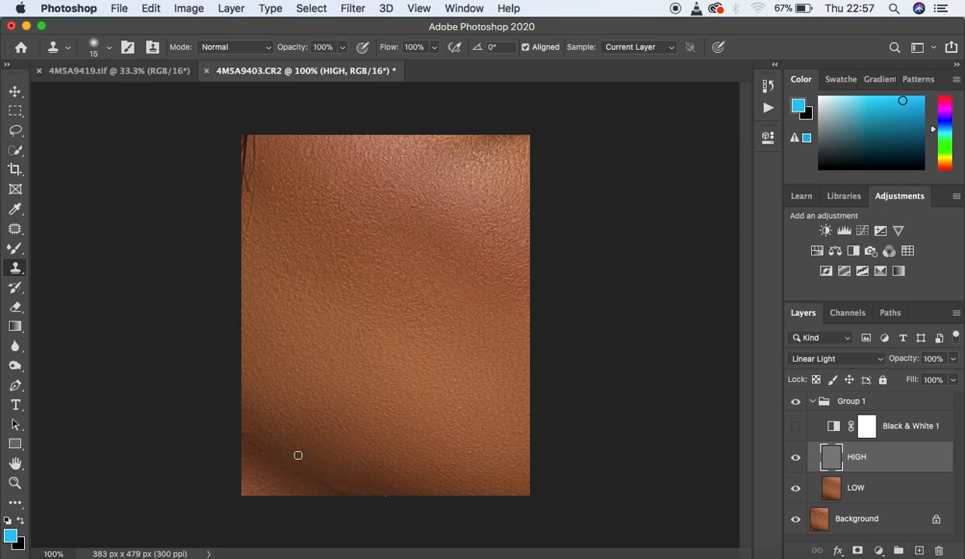
pyautogui.click(286, 451)
pyautogui.keyDown('alt'); pyautogui.click(292, 442); pyautogui.keyUp('alt')
pyautogui.click(287, 438)
pyautogui.moveTo(324, 186); pyautogui.dragTo(317, 197)
pyautogui.keyDown('alt'); pyautogui.click(280, 198); pyautogui.keyUp('alt')
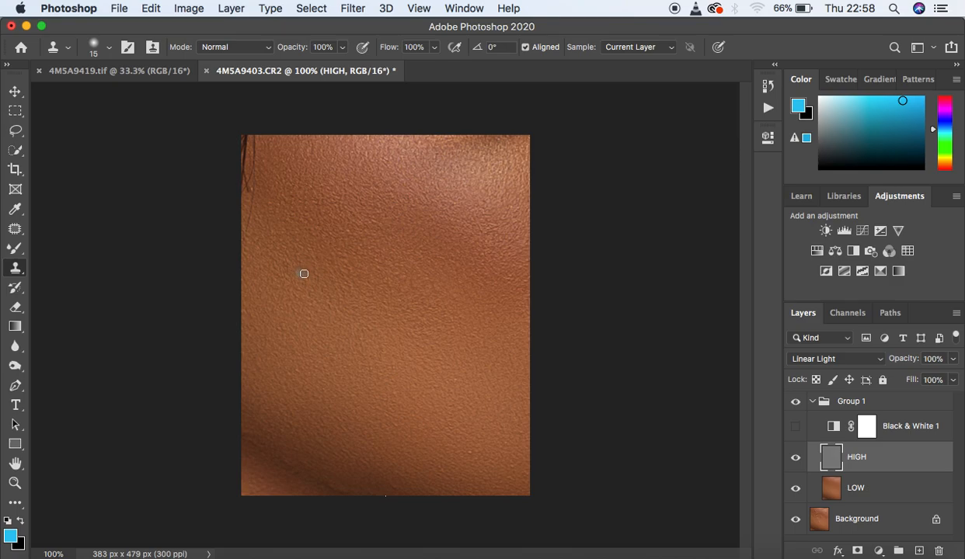
# Step: Compare the finished skin with the original by hiding and showing the retouching group at 100% zoom
pyautogui.press('super+minus')
pyautogui.press('super+minus')
pyautogui.press('super+equal')
pyautogui.press('super+equal')
pyautogui.click(795, 403)
pyautogui.click(794, 403)
pyautogui.click(794, 403)
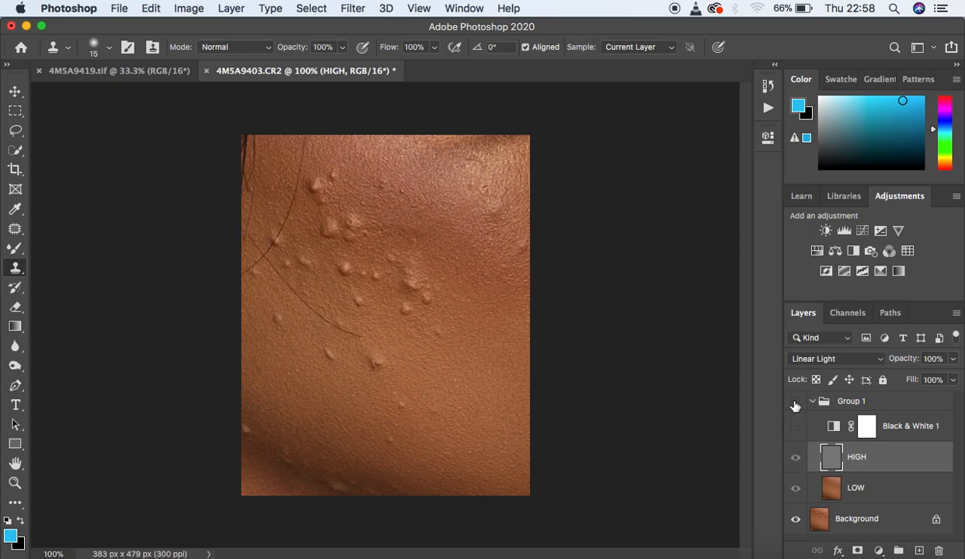
pyautogui.click(794, 403)
pyautogui.click(794, 403)
pyautogui.click(795, 403)
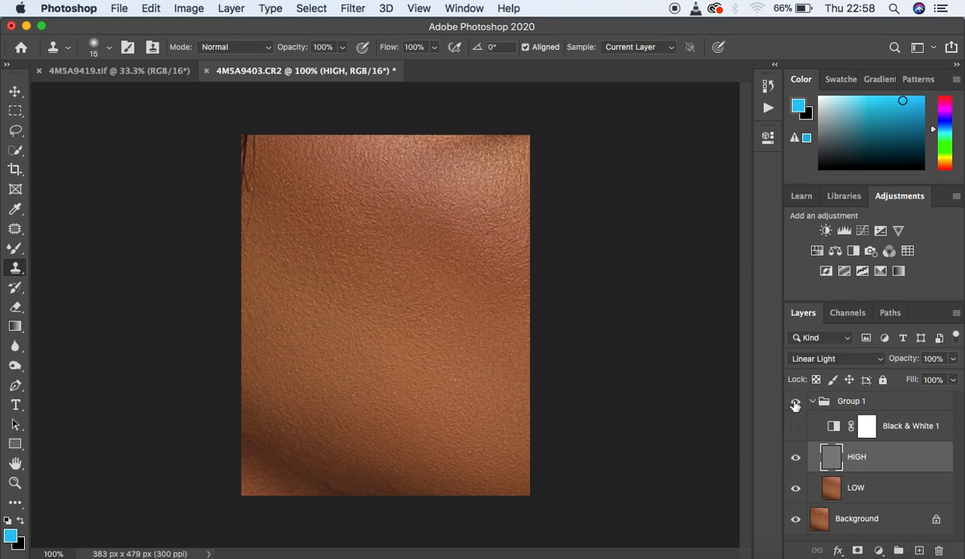
pyautogui.click(794, 404)
pyautogui.click(795, 404)
pyautogui.click(795, 404)
pyautogui.click(795, 403)
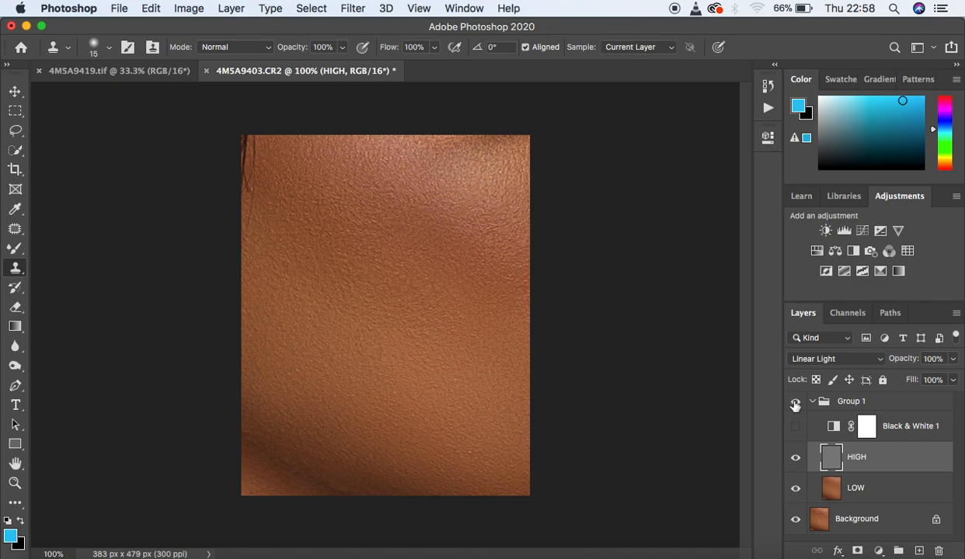